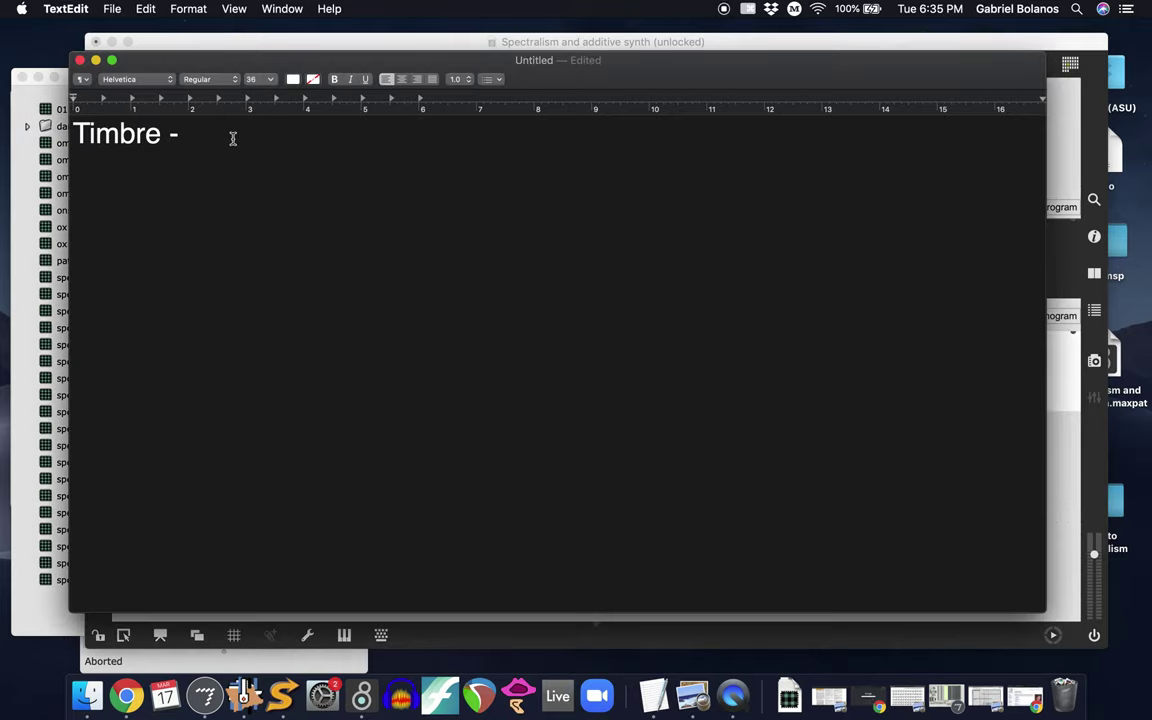
Finish the timbre line so it reads 'Timbre - color, tone.'.
type("color, tone.")
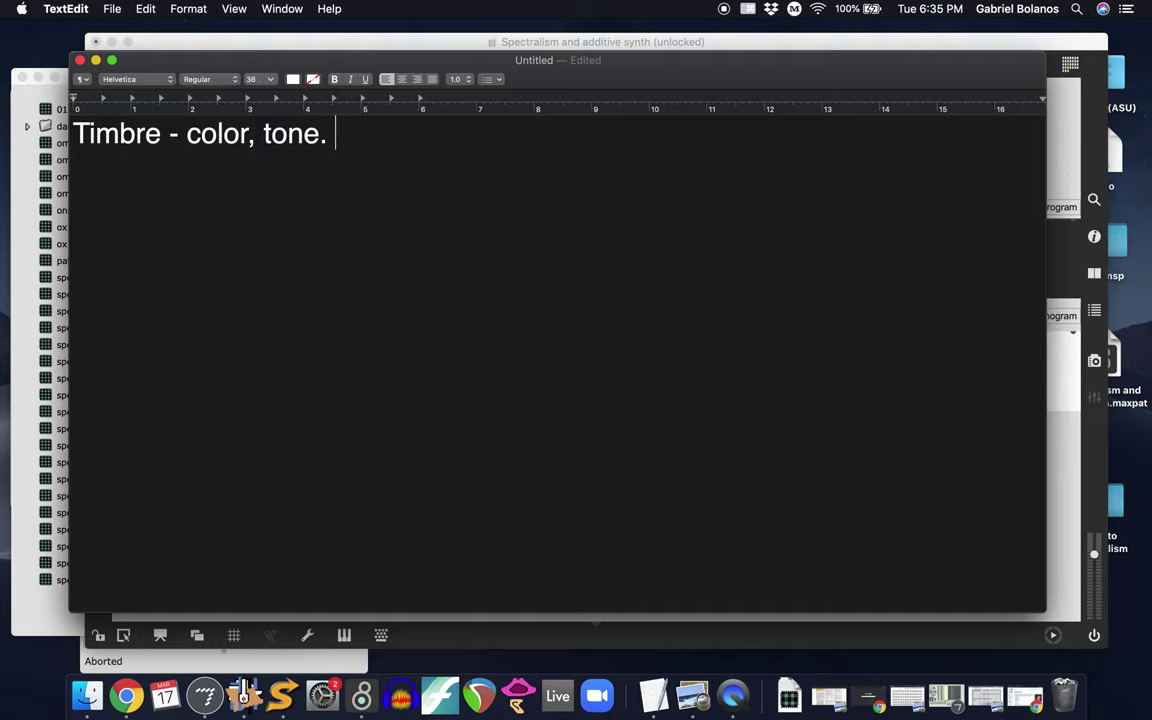
Add the line 'FFT - complex tones can be broken down into simple sine waves.' below the timbre note.
key("Return")
key("Return")
type("FFT -")
type("COMP")
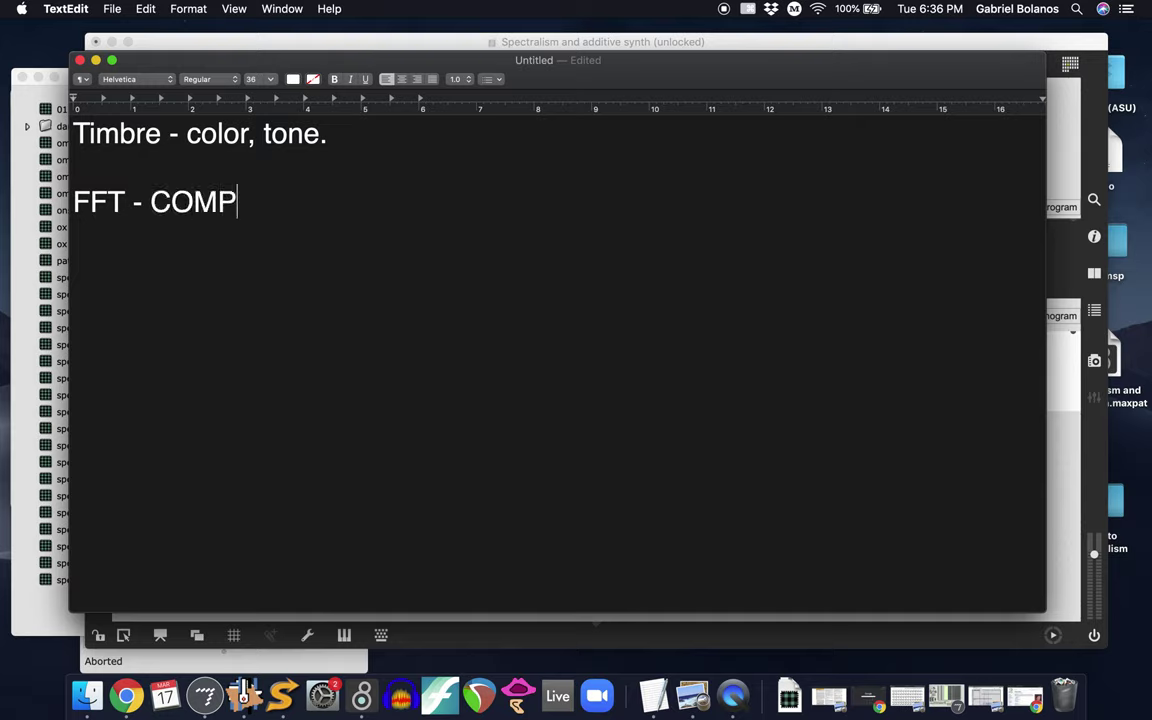
key("BackSpace")
key("BackSpace")
key("BackSpace")
key("BackSpace")
type("comp")
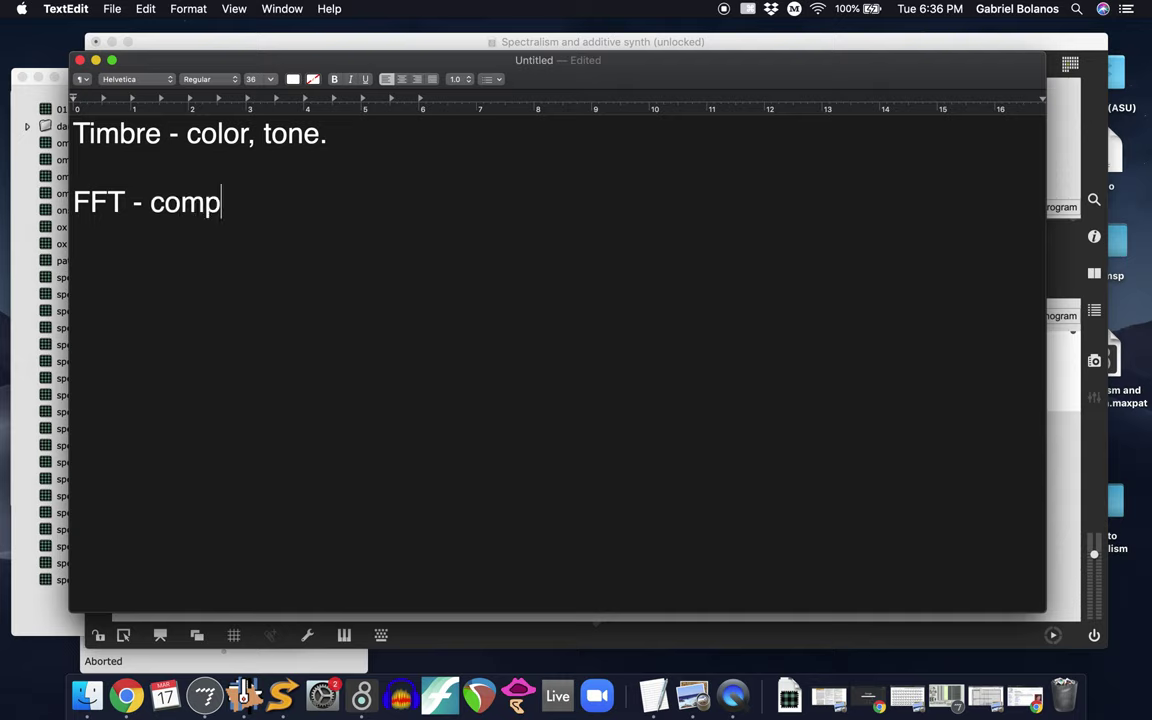
type("lex tones can")
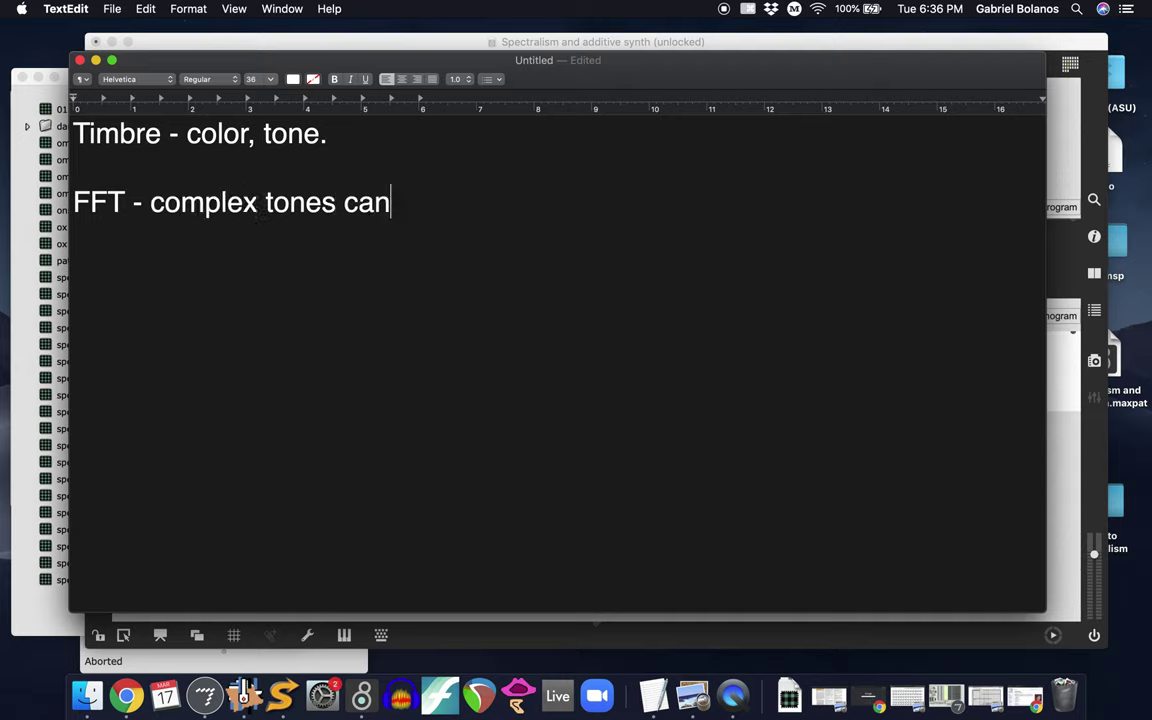
type(" be broken down i")
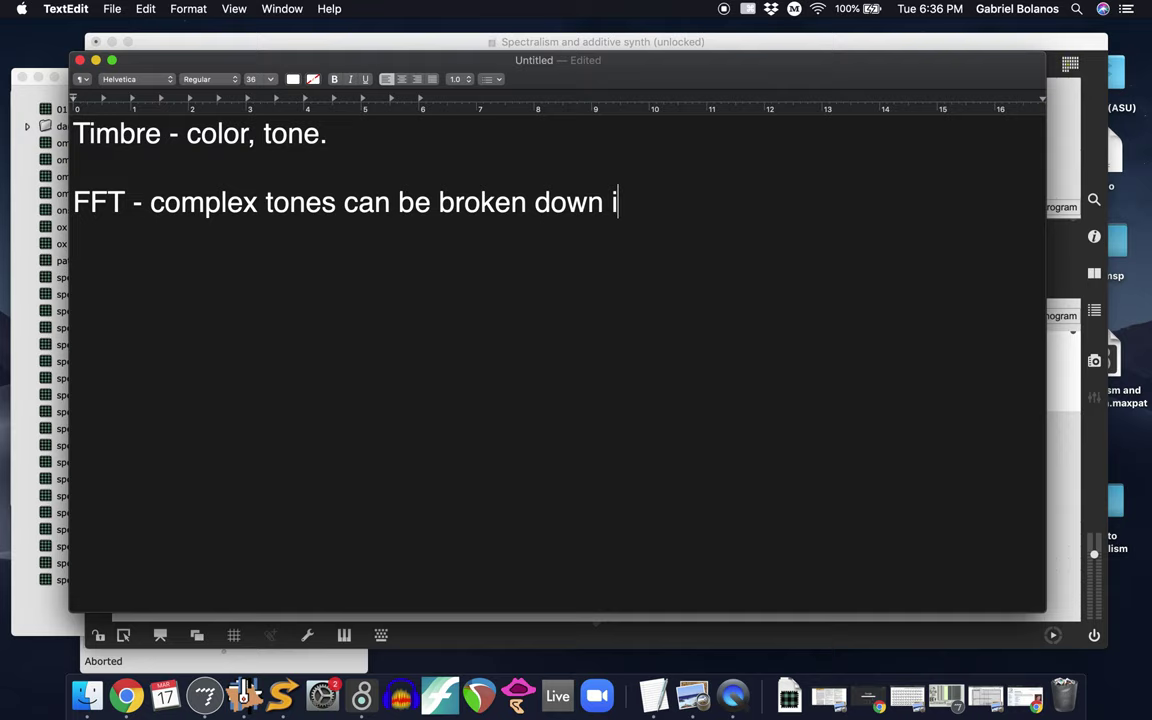
type("nto simple")
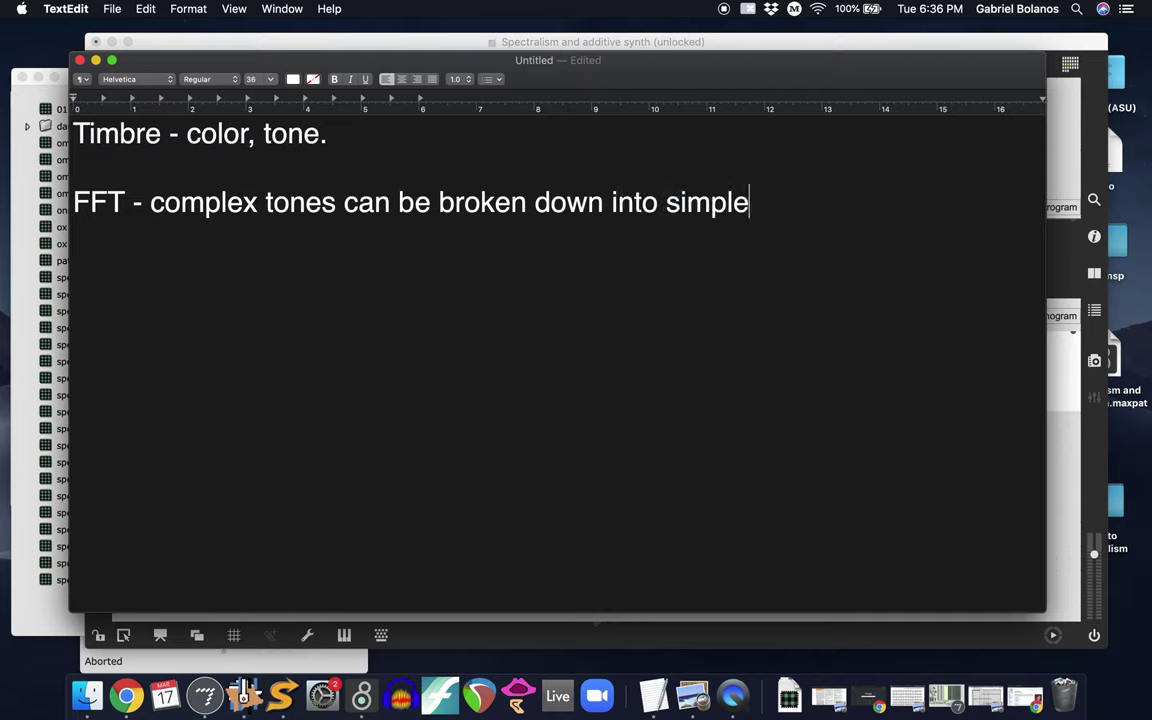
type(" sine waves.")
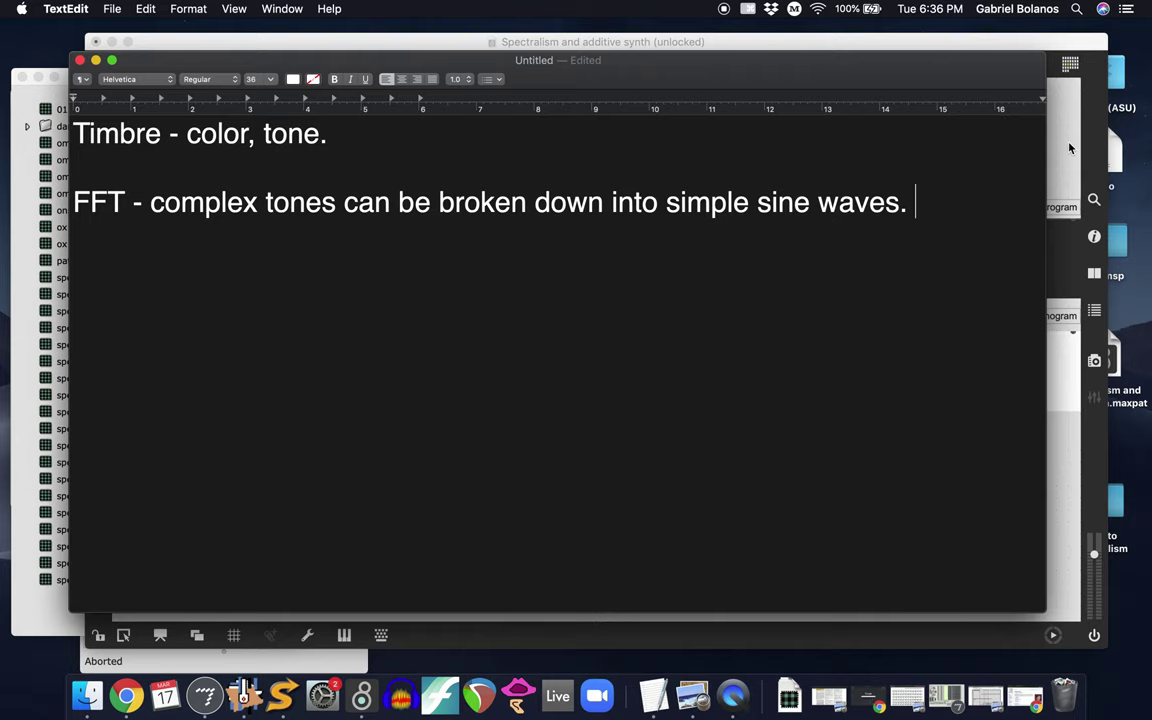
Lock the additive-synth patcher with Cmd+E and switch audio on at the ezdac~.
key("super+Tab")
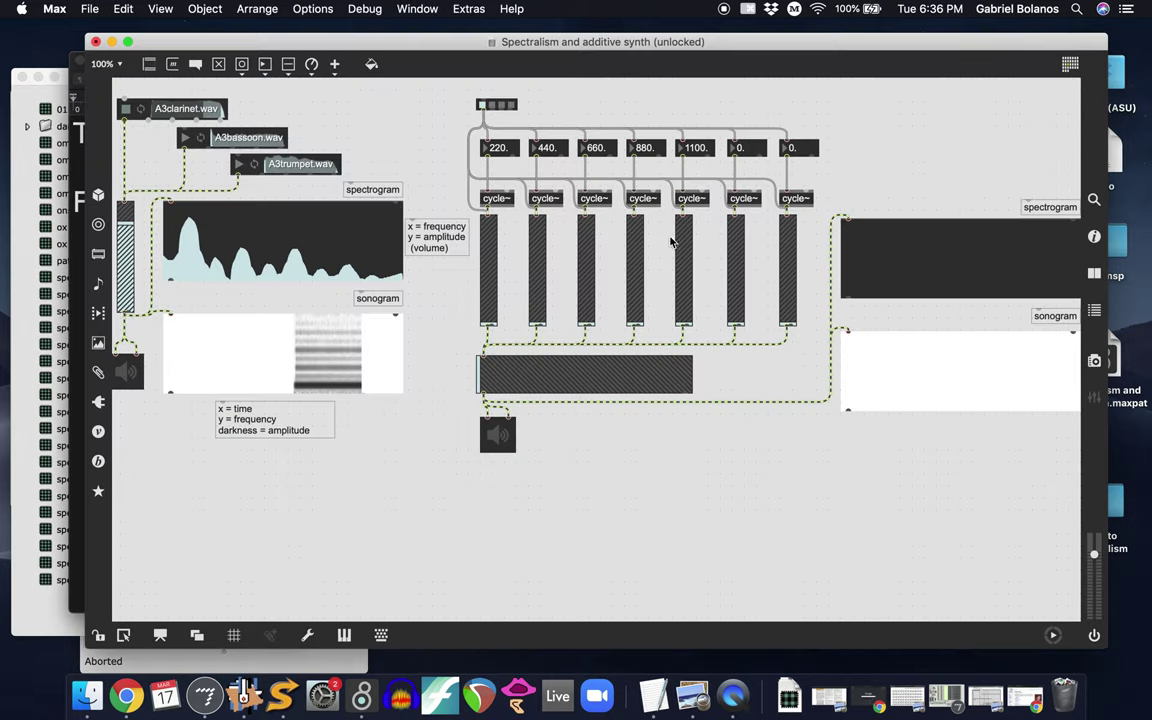
left_click(129, 226)
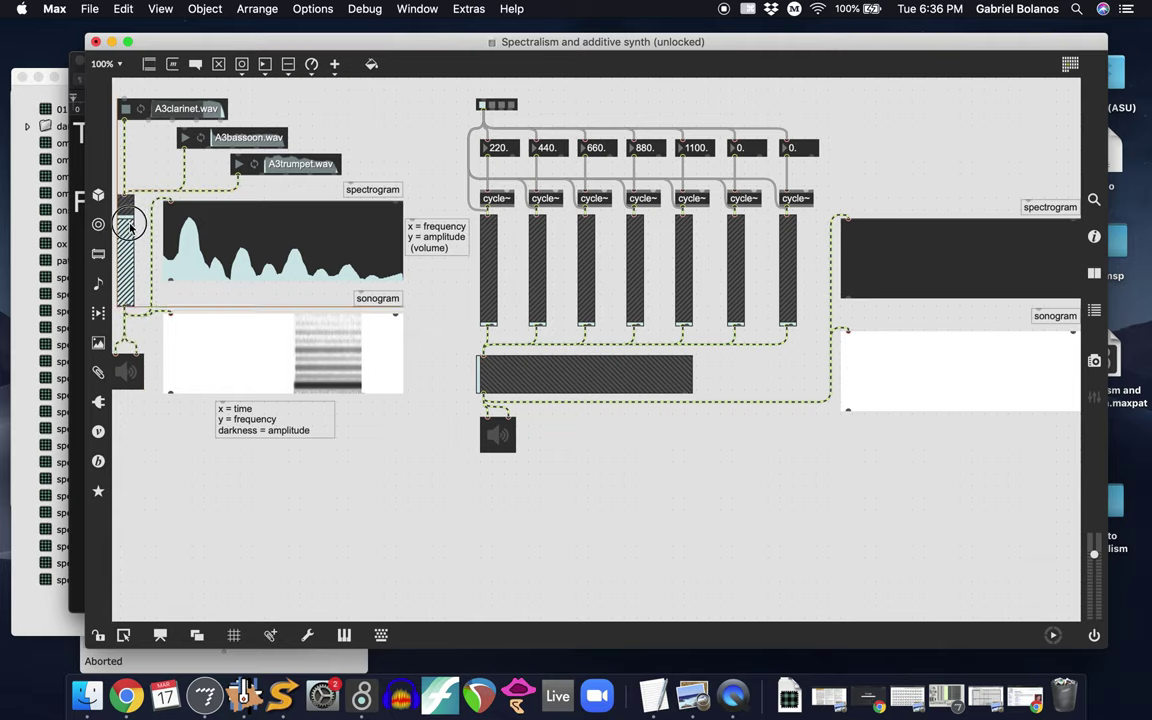
key("super+e")
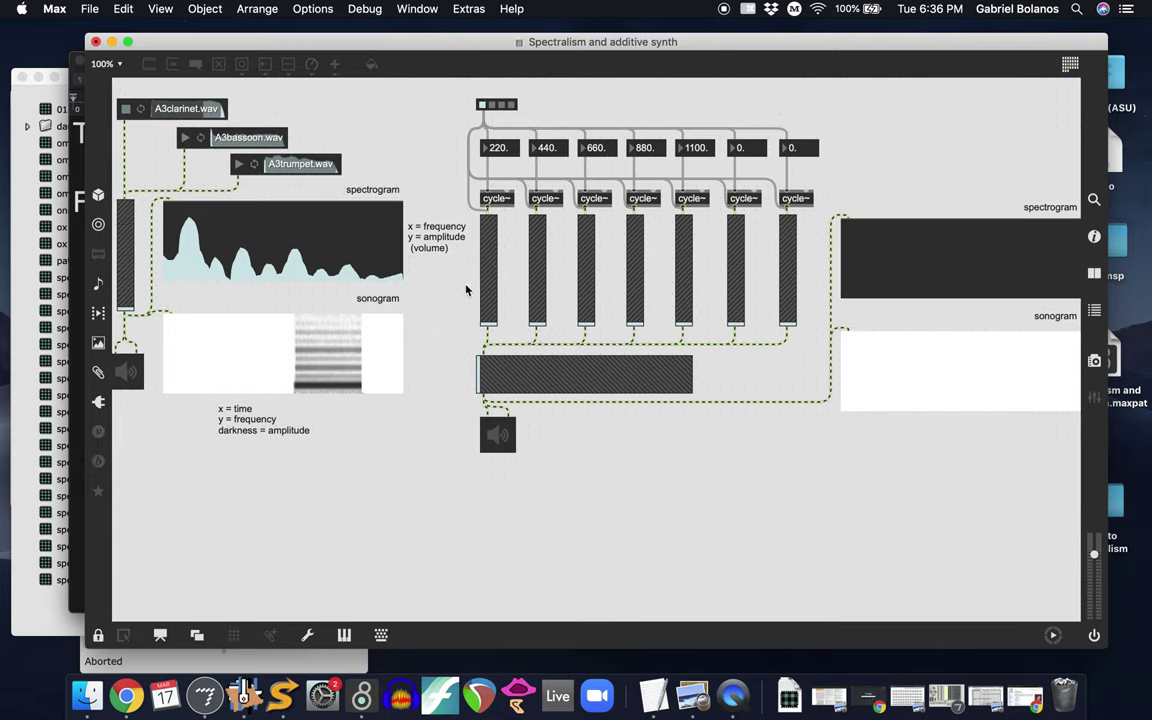
left_click(485, 268)
left_click(498, 434)
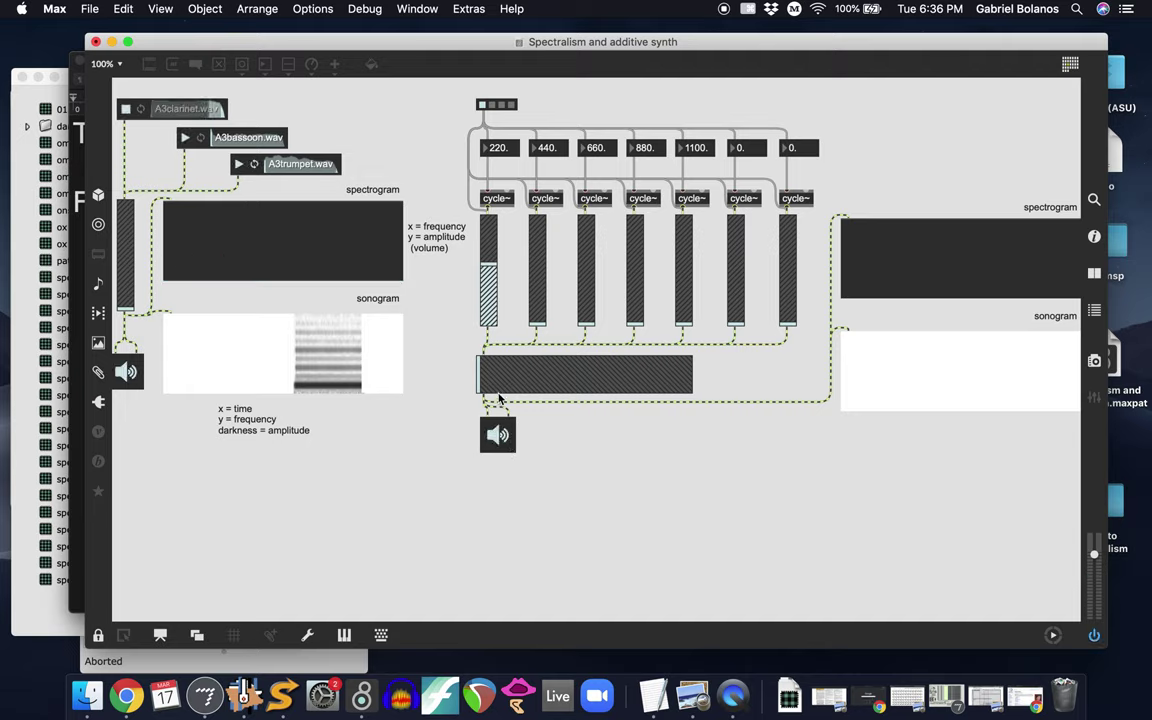
Play the 220 Hz partial alone through the master gain, then return both sliders to zero.
left_click_drag(497, 385, 606, 378)
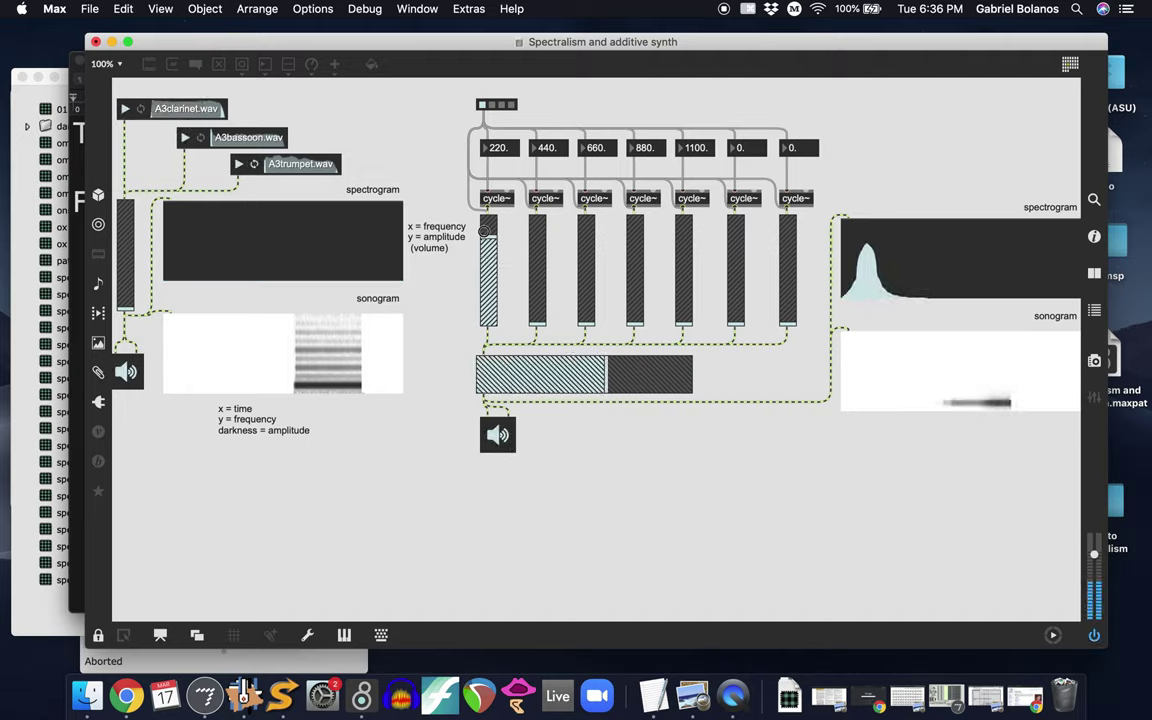
left_click_drag(490, 265, 535, 225)
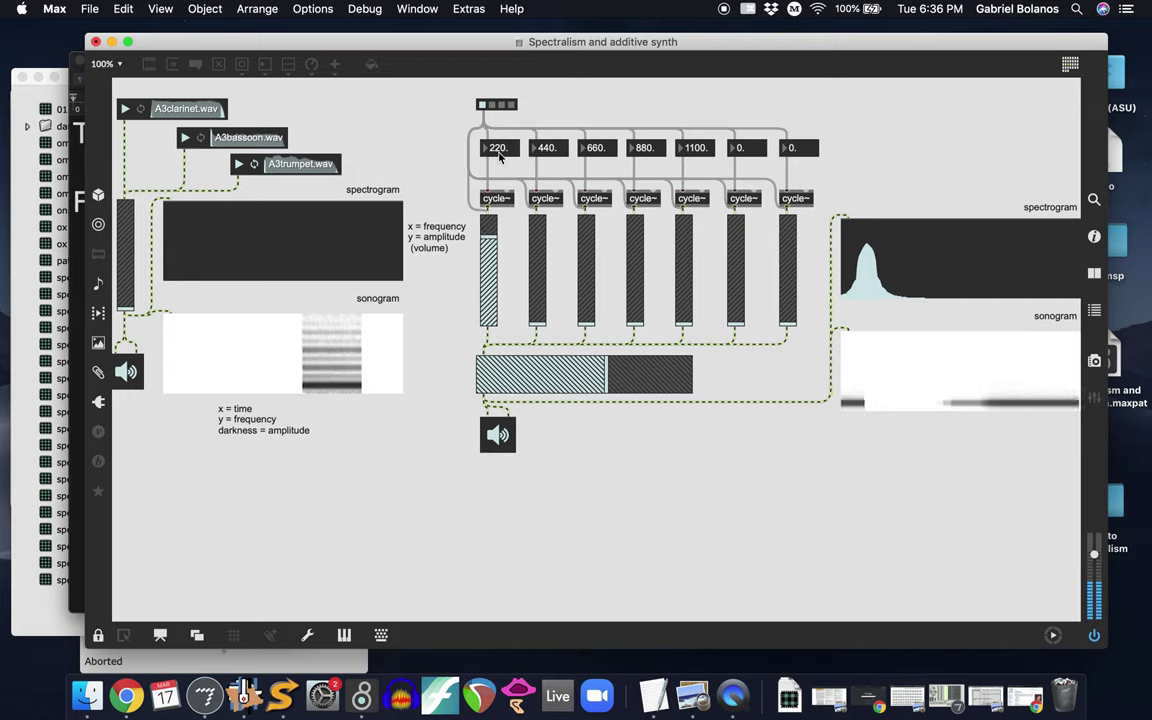
left_click_drag(489, 235, 489, 325)
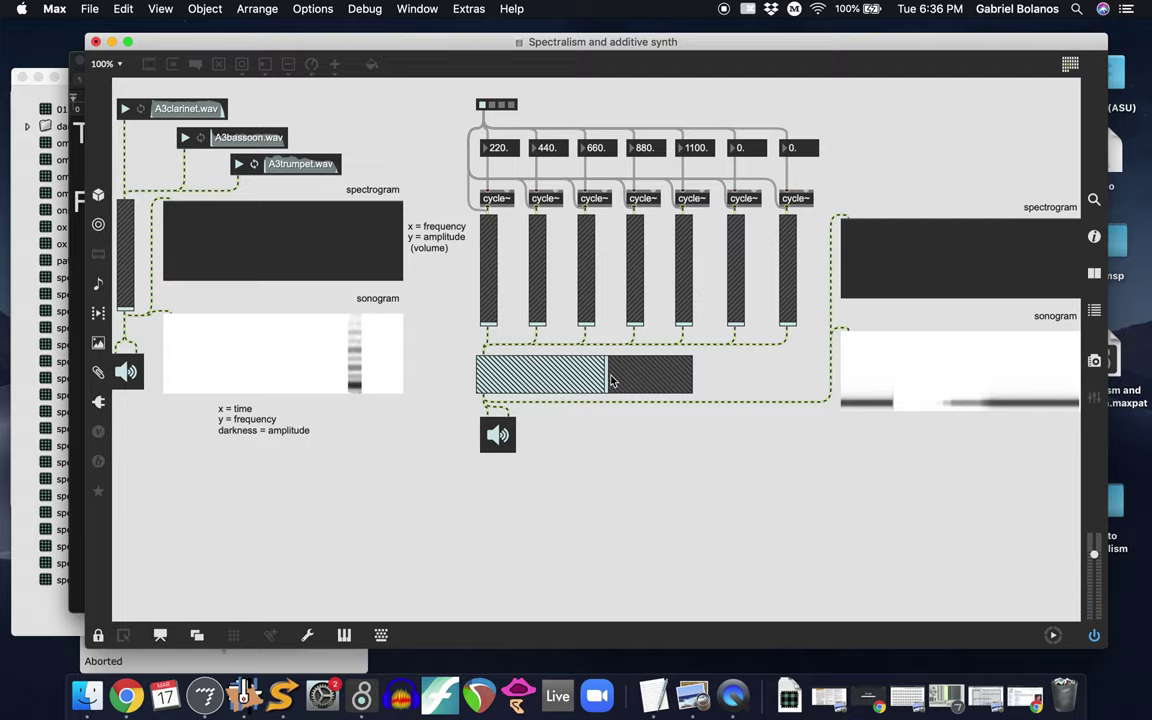
left_click_drag(600, 375, 379, 371)
key("ctrl+Up")
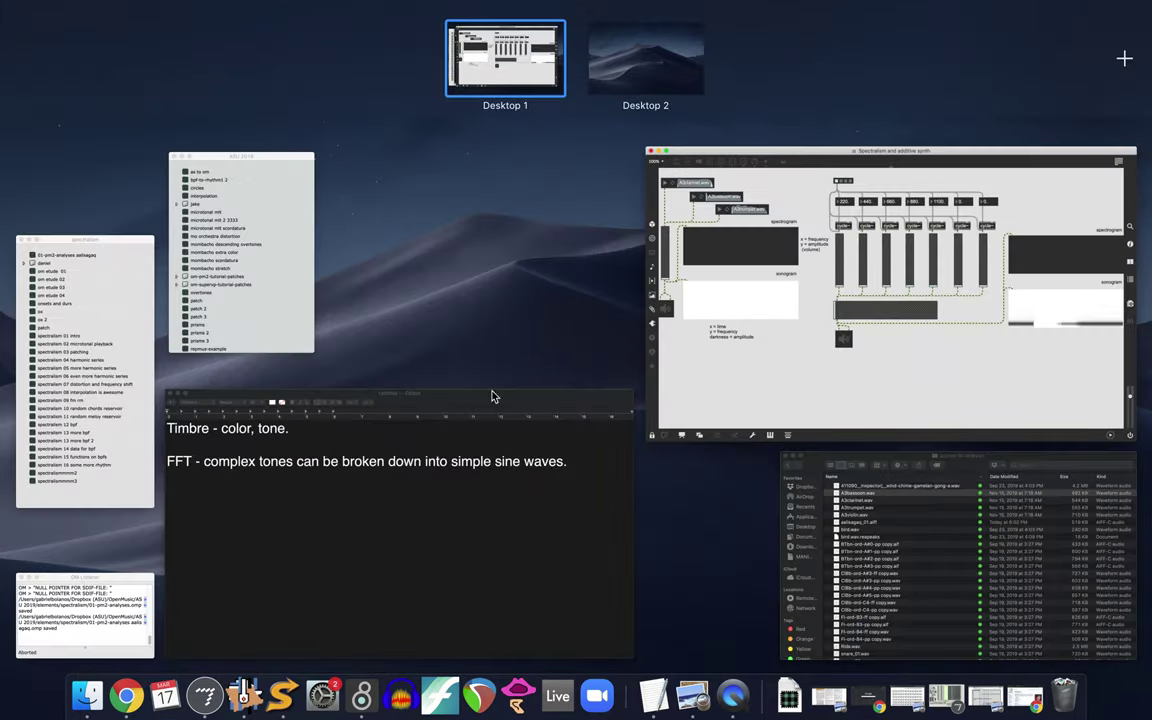
Add an indented sub-line '-sine wave. = pure tone' under the FFT note.
left_click(397, 541)
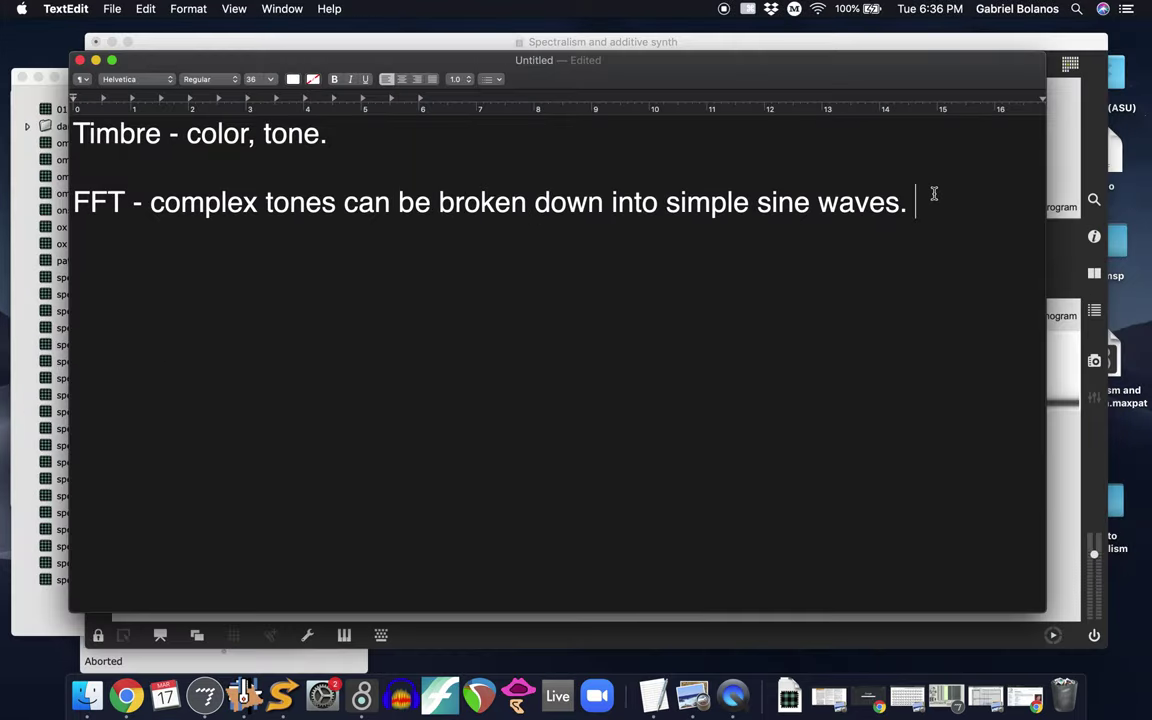
key("Return")
key("Tab")
type("-sine wave. =")
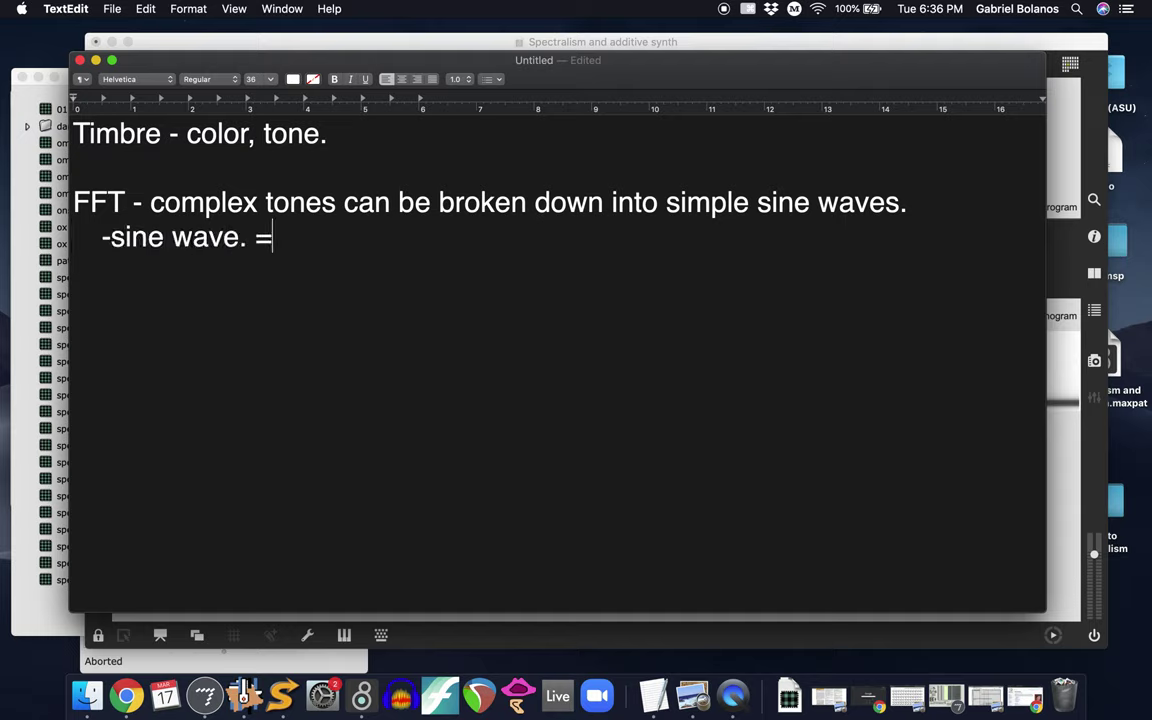
type(" pure tone")
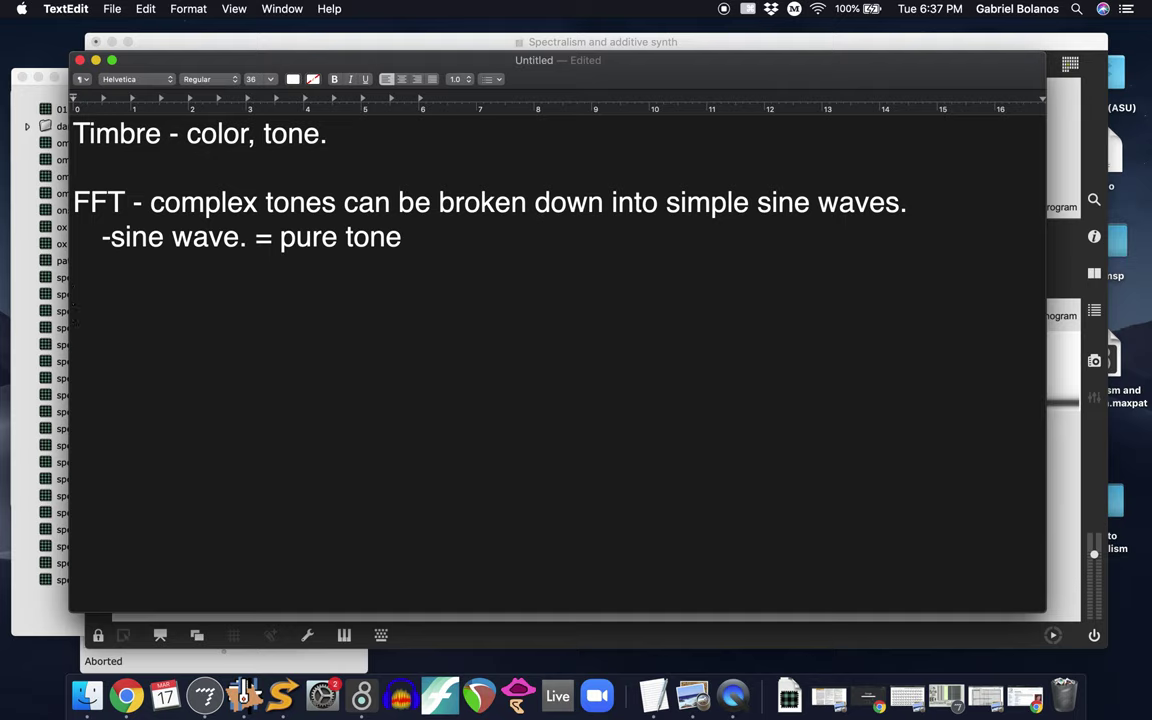
Add list item '1. frequency (pitch) of each sine wave'.
key("Return")
type("1. frequency o")
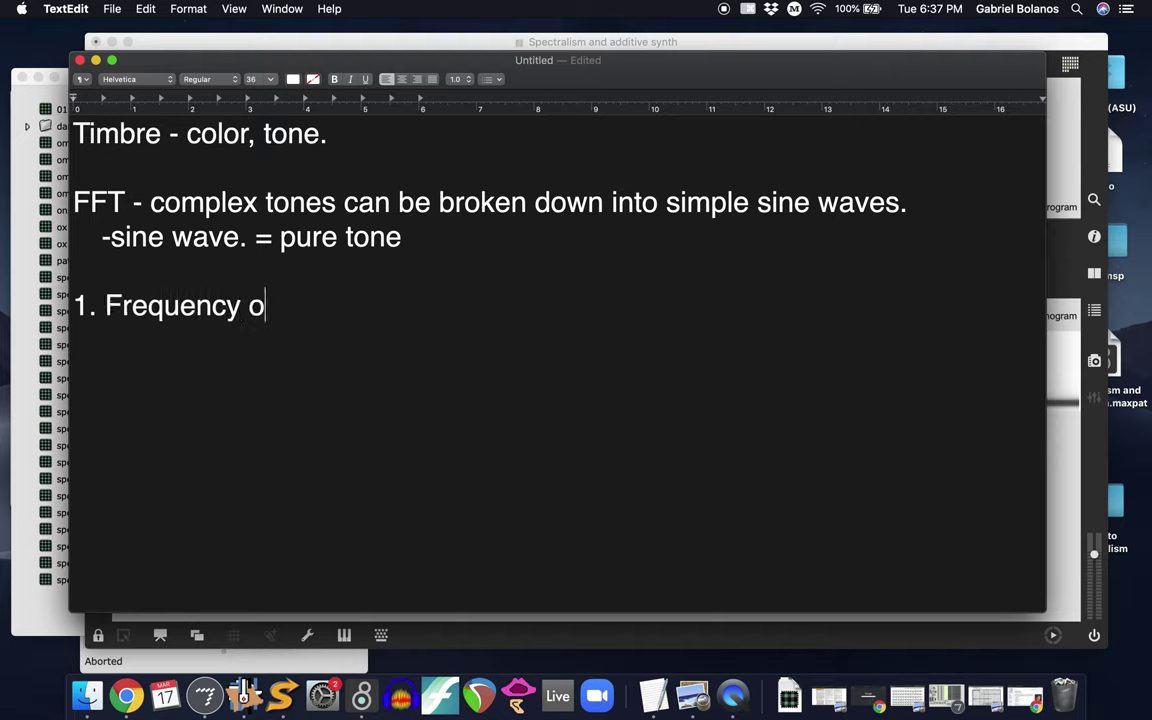
type("f each sine wave")
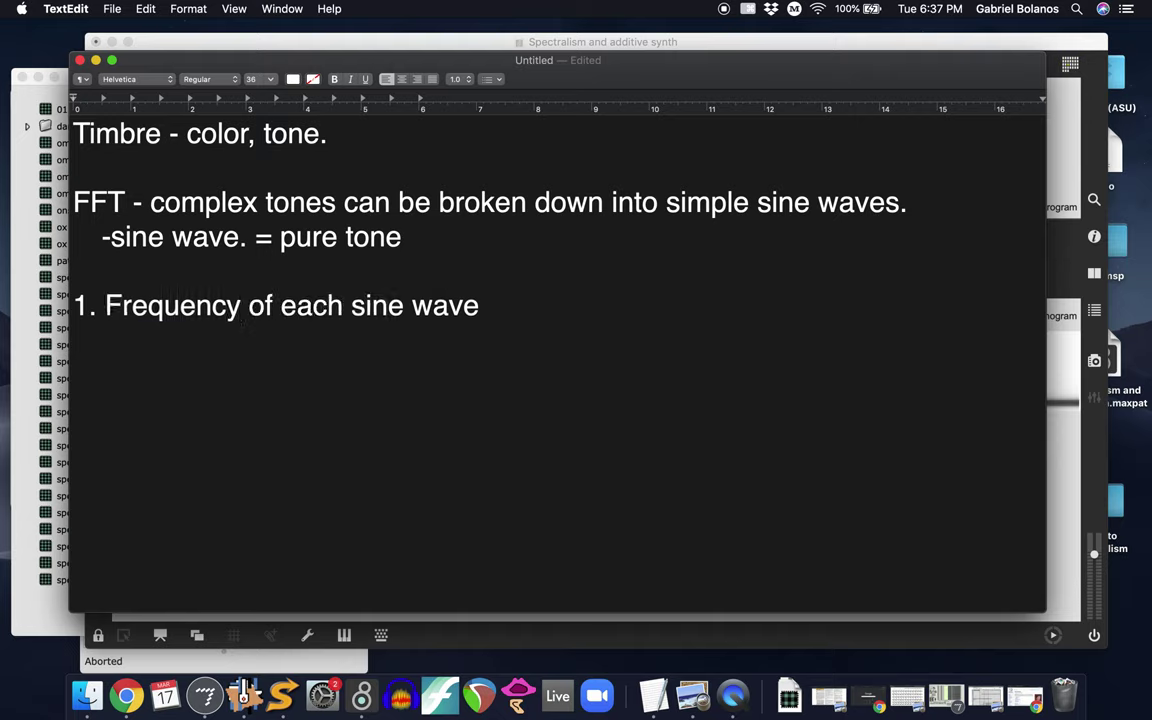
left_click(250, 305)
key("Return")
type("(")
key("BackSpace")
key("BackSpace")
type("(pitch)")
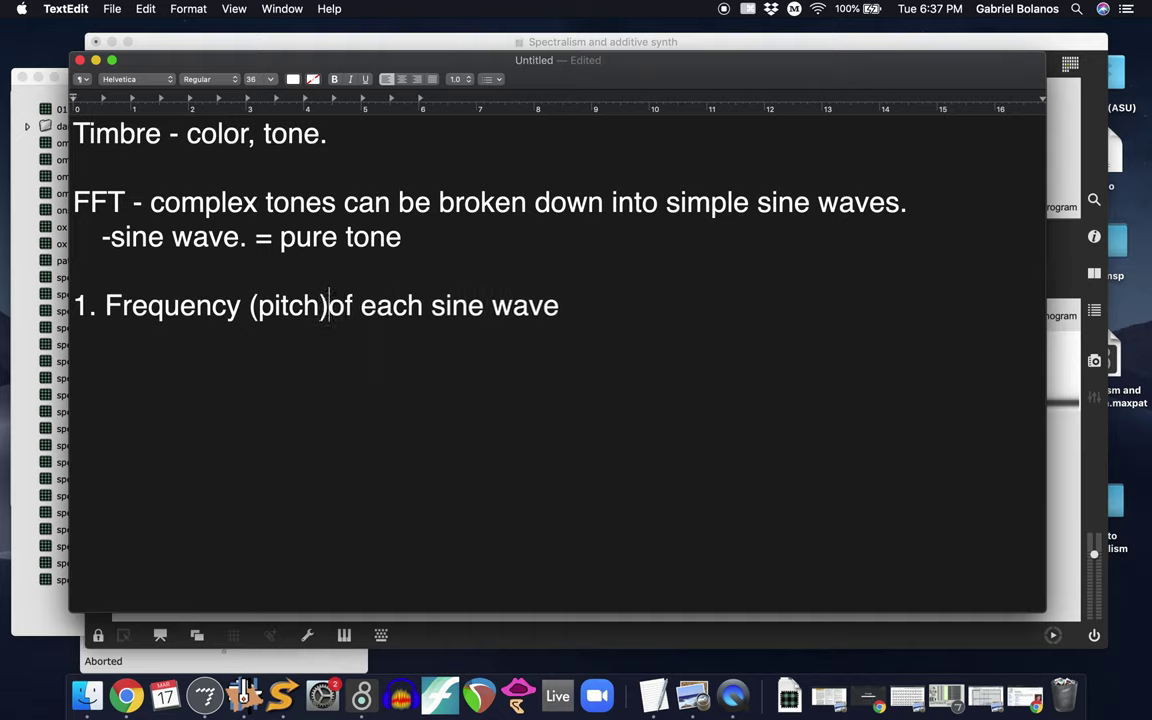
left_click(661, 298)
Add list item '2. Amplitude (volume) "' with the ditto mark.
key("Return")
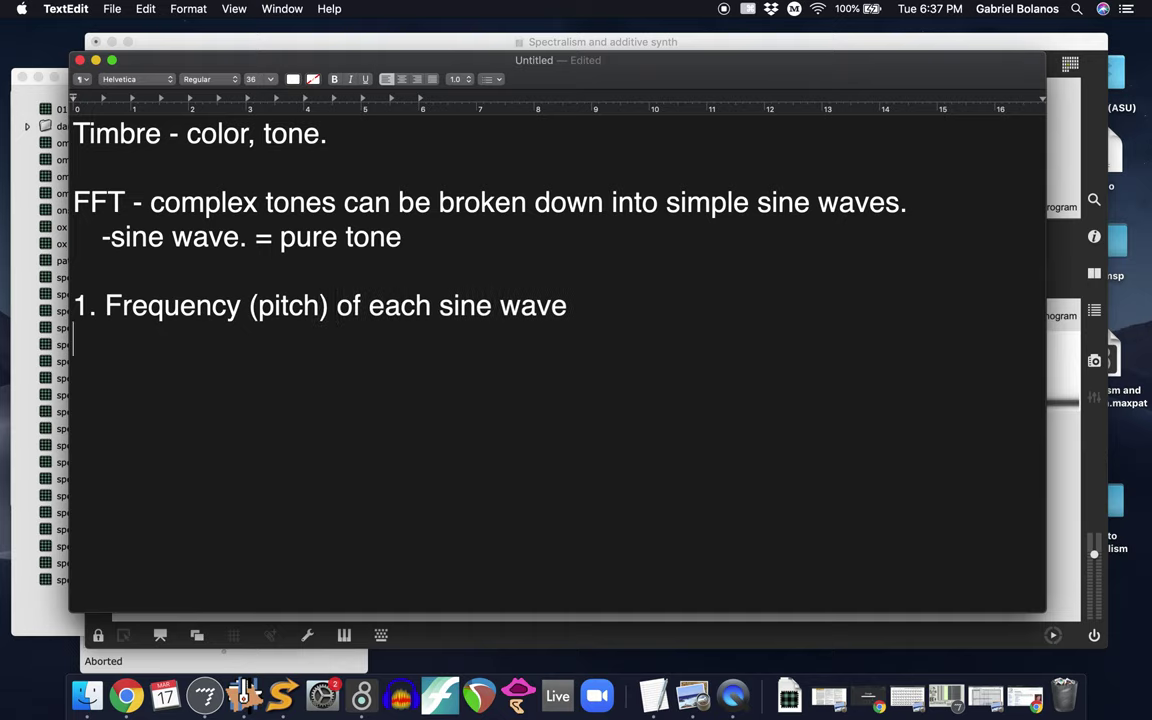
type("2. Ampl")
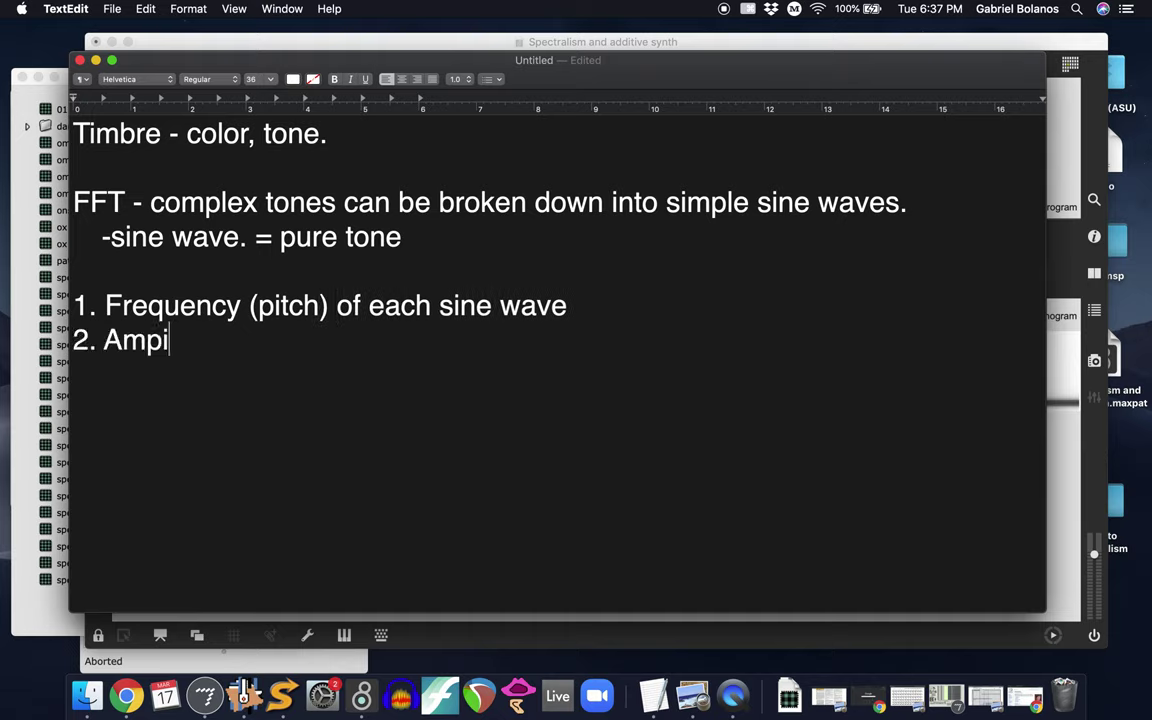
key("BackSpace")
type("kui")
key("BackSpace")
key("BackSpace")
key("BackSpace")
type("litude (volu")
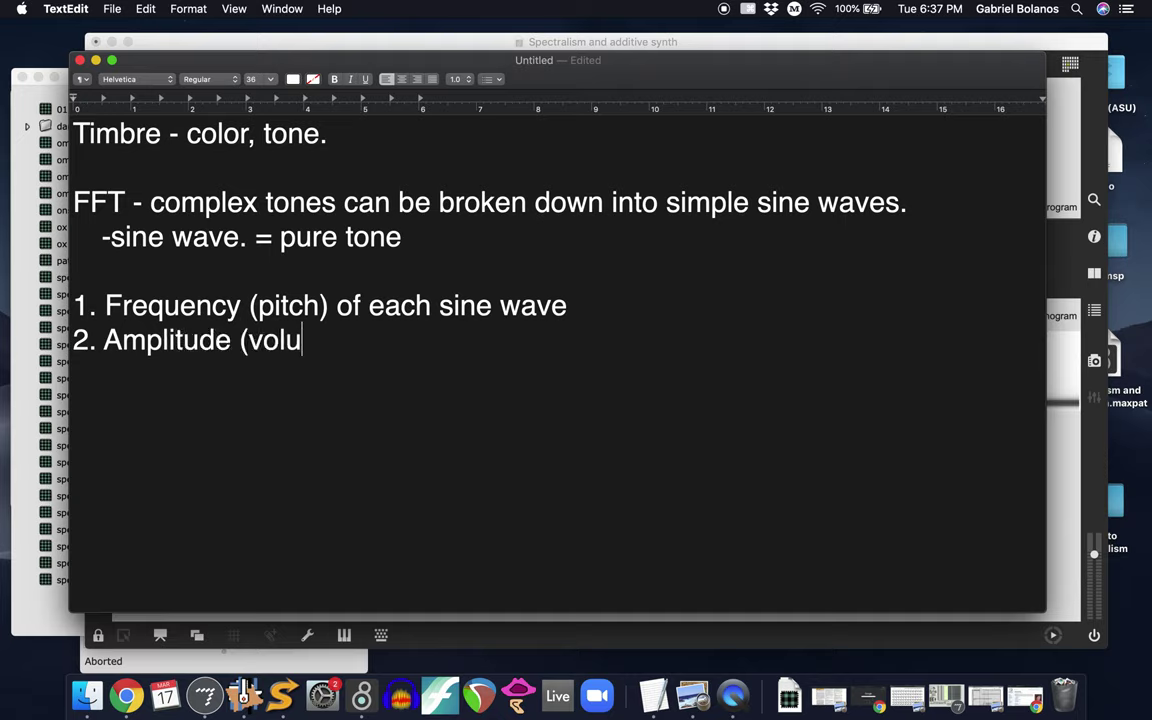
type("me) '")
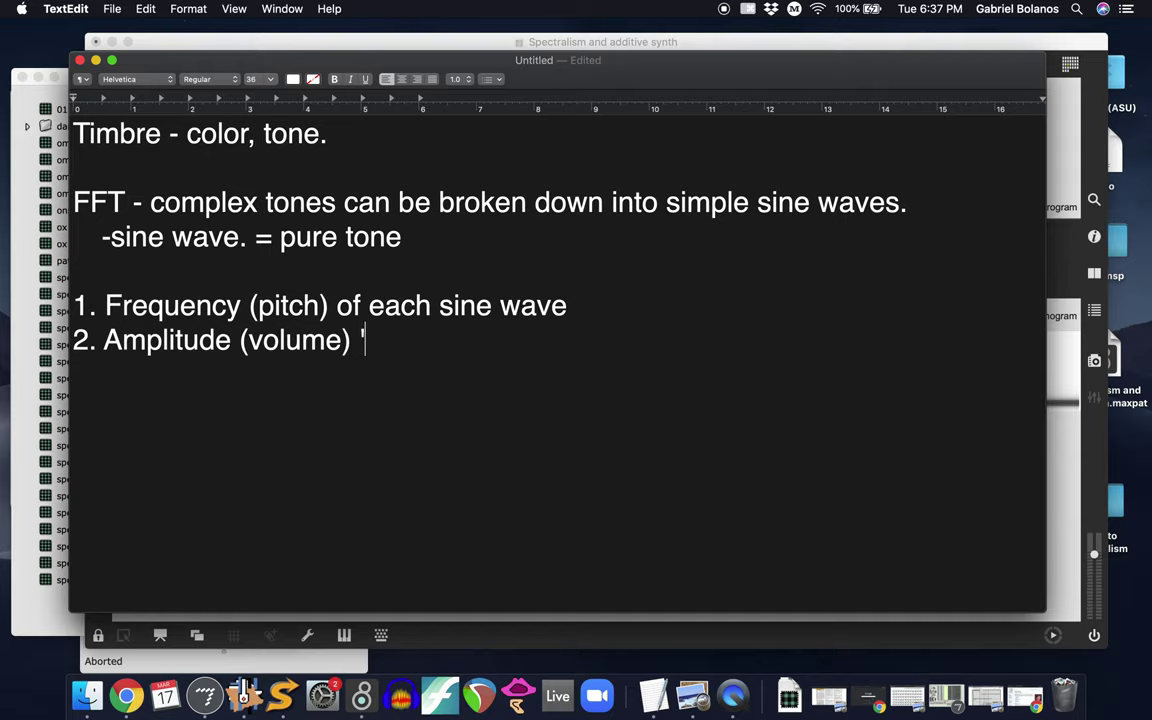
type("'")
key("BackSpace")
key("BackSpace")
type("\"")
Add list item '3. changes over time. . .'.
key("Return")
type("3.")
type("changes")
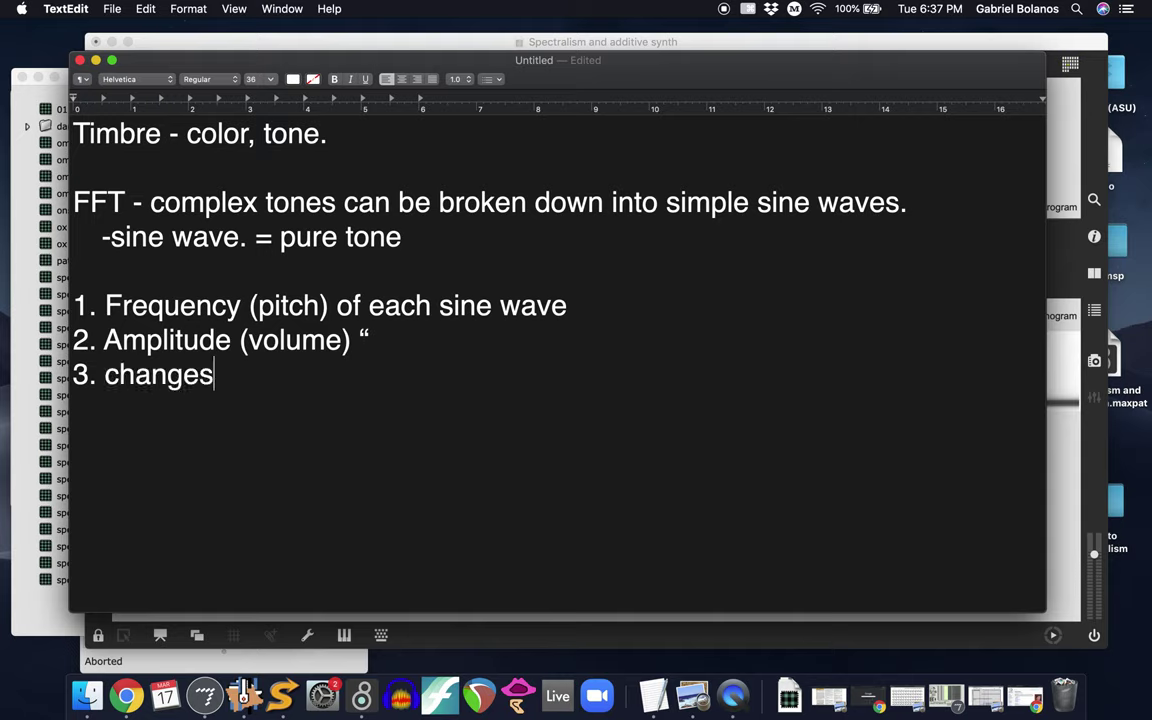
type(" over time. ")
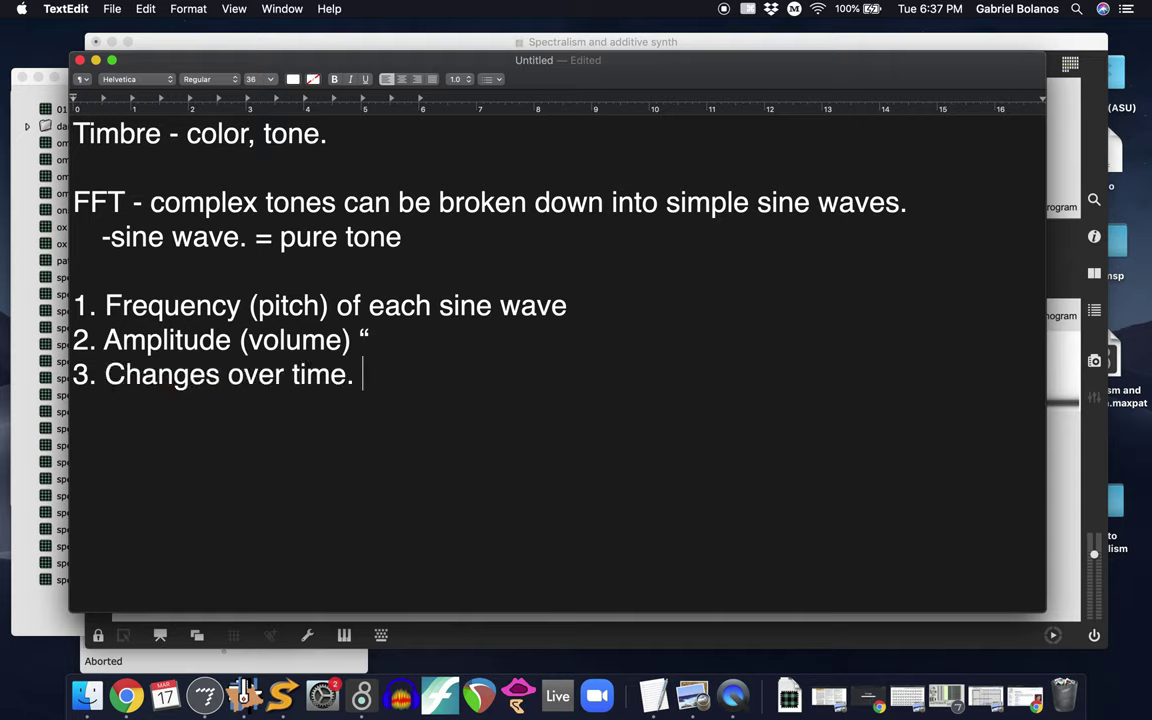
type(". .")
Bring the Max patch forward, switch audio on, and leave the output gain at zero.
left_click(693, 38)
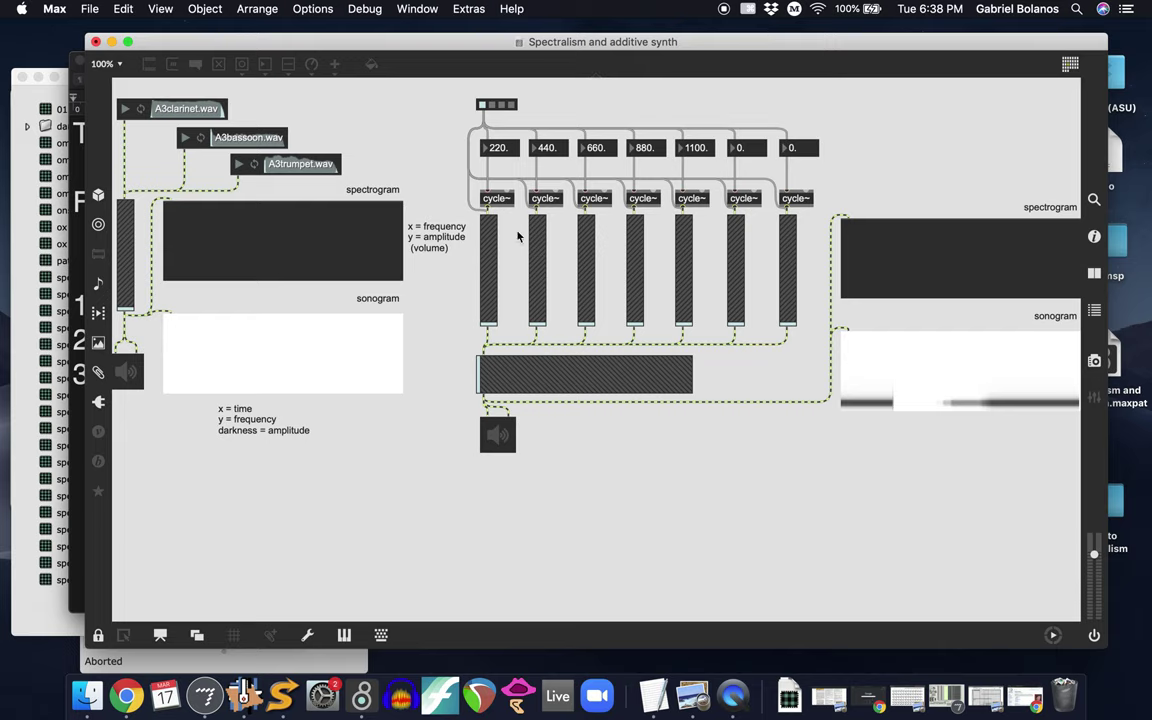
left_click_drag(497, 385, 685, 381)
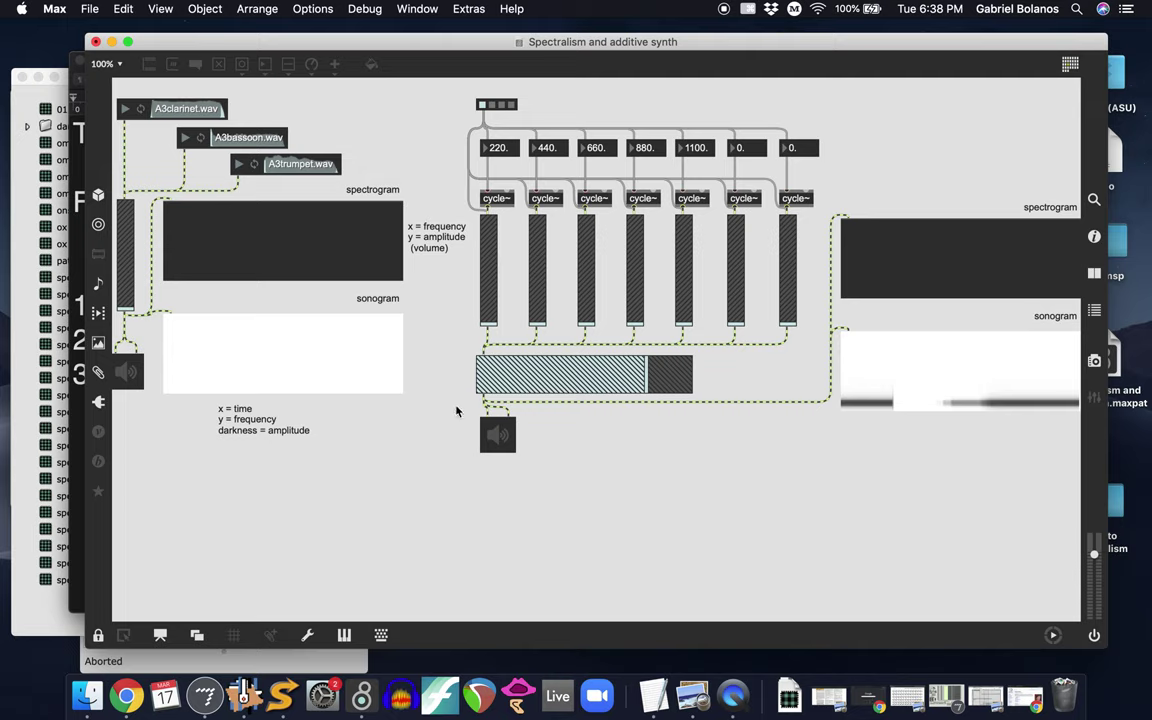
left_click(497, 433)
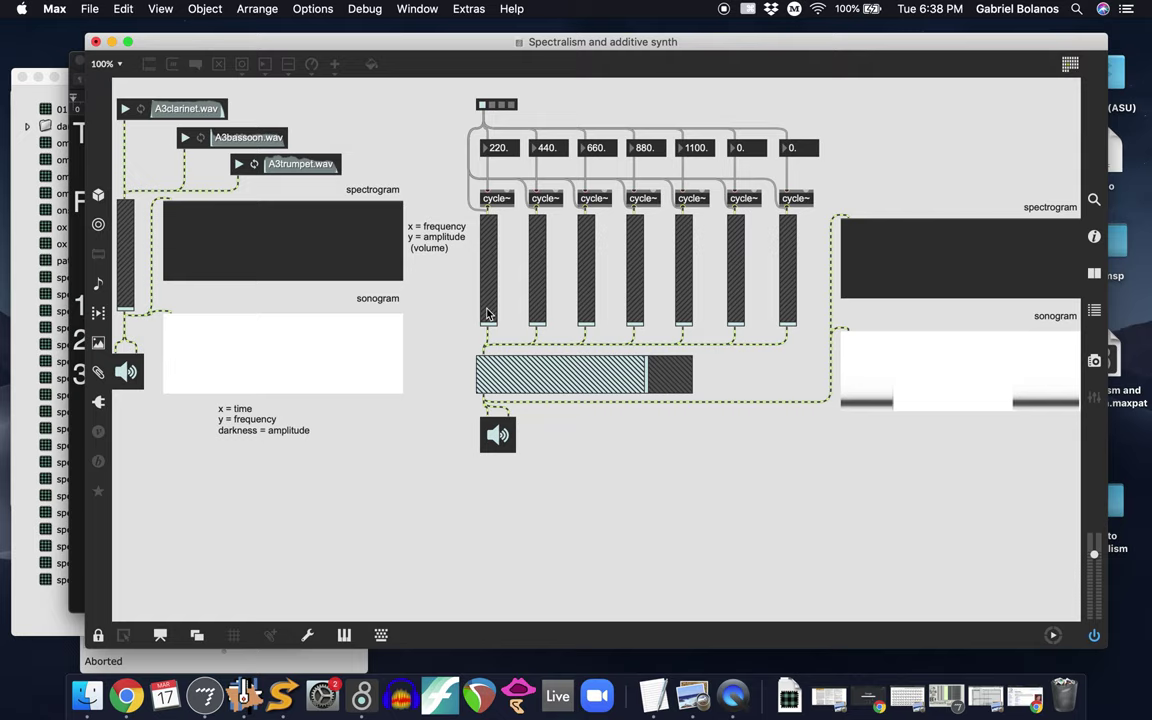
left_click_drag(622, 386, 458, 386)
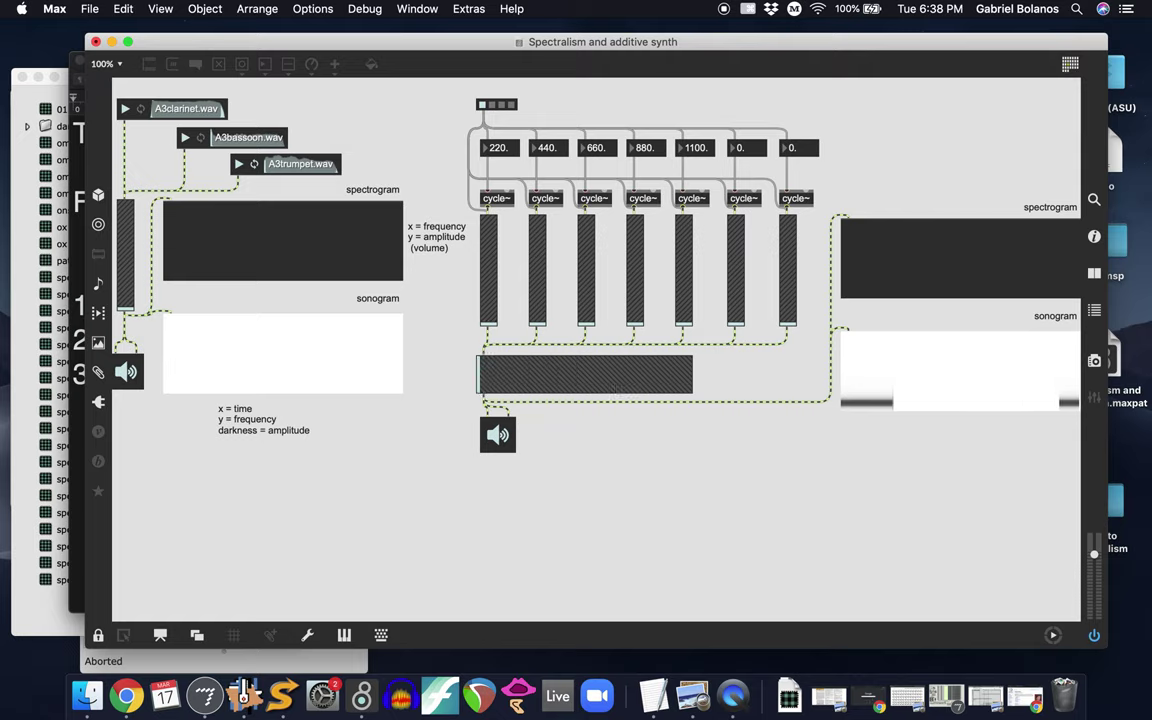
Set the seven partials from 220 Hz upward to descending amplitudes, then raise the output gain.
left_click(489, 245)
left_click(537, 255)
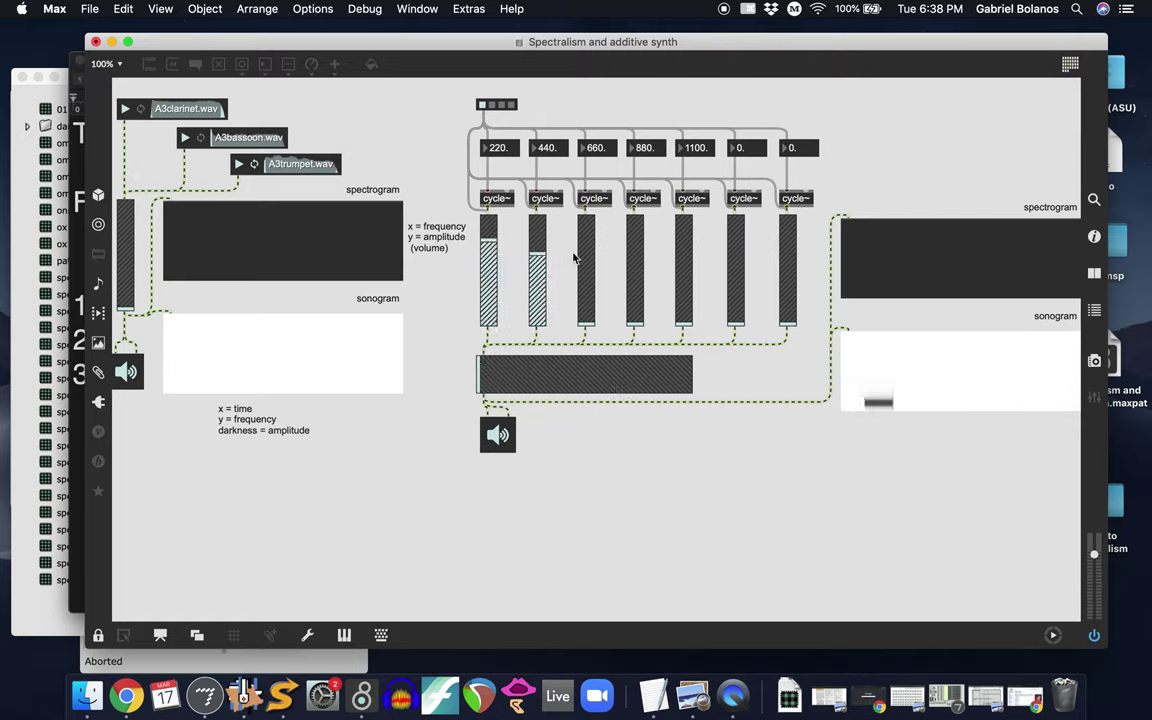
left_click(586, 263)
left_click(634, 265)
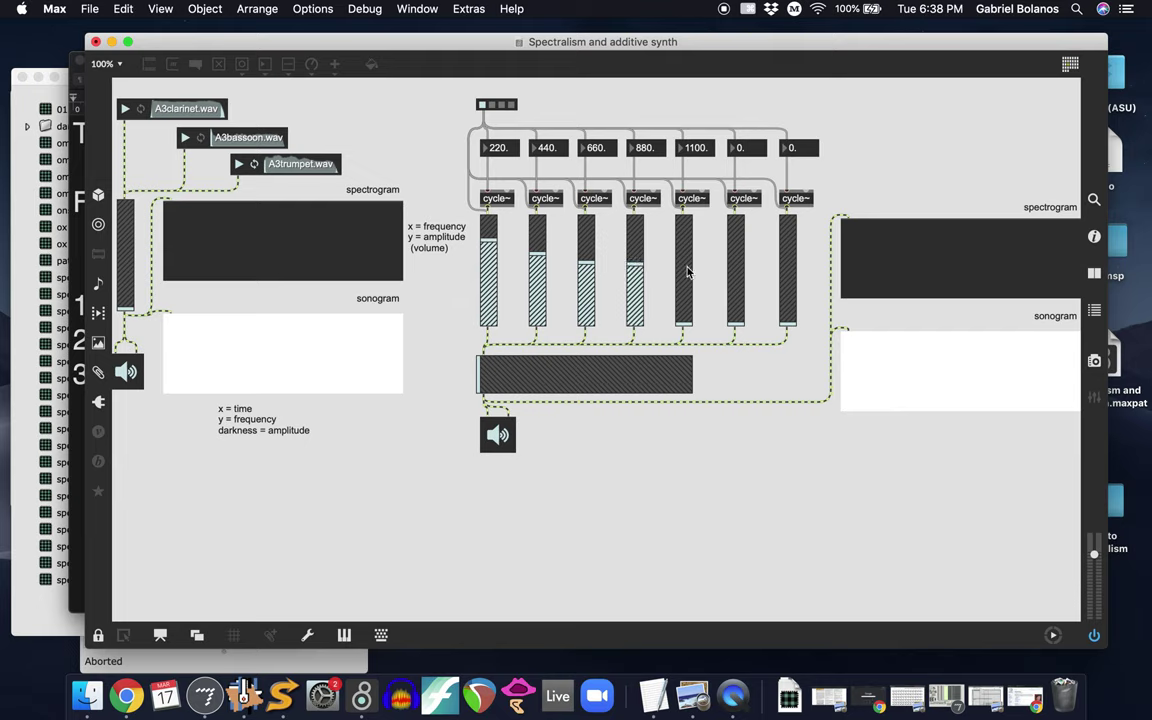
left_click(683, 268)
left_click(736, 277)
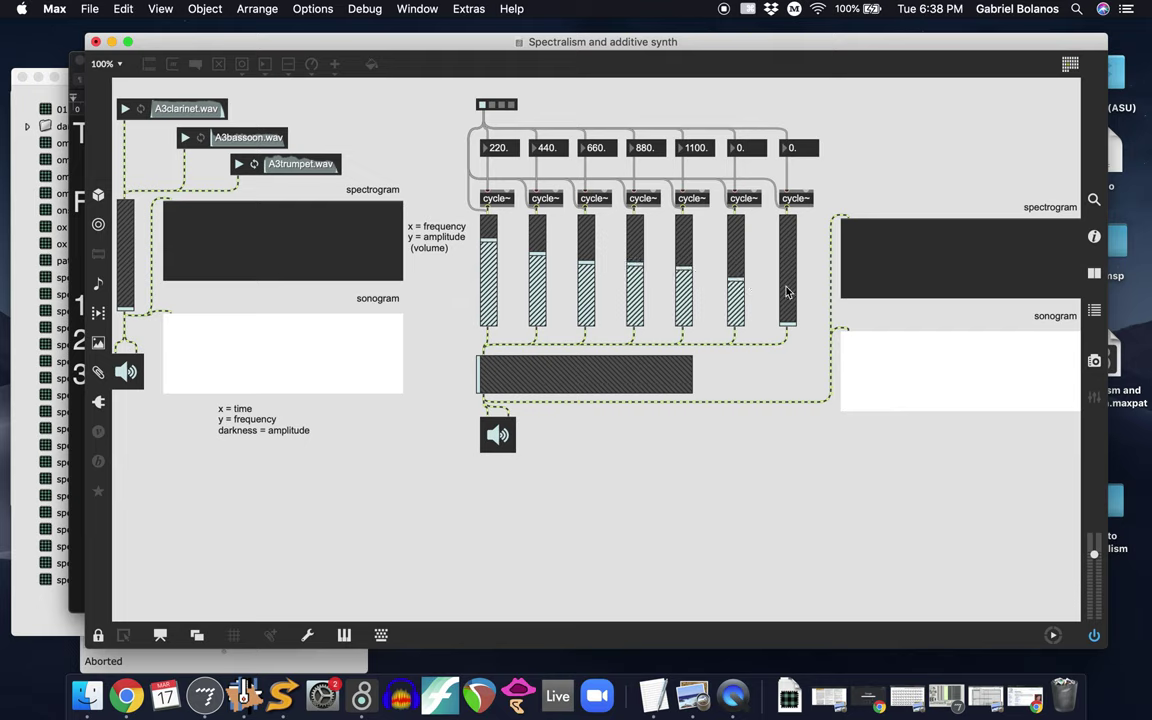
left_click(787, 287)
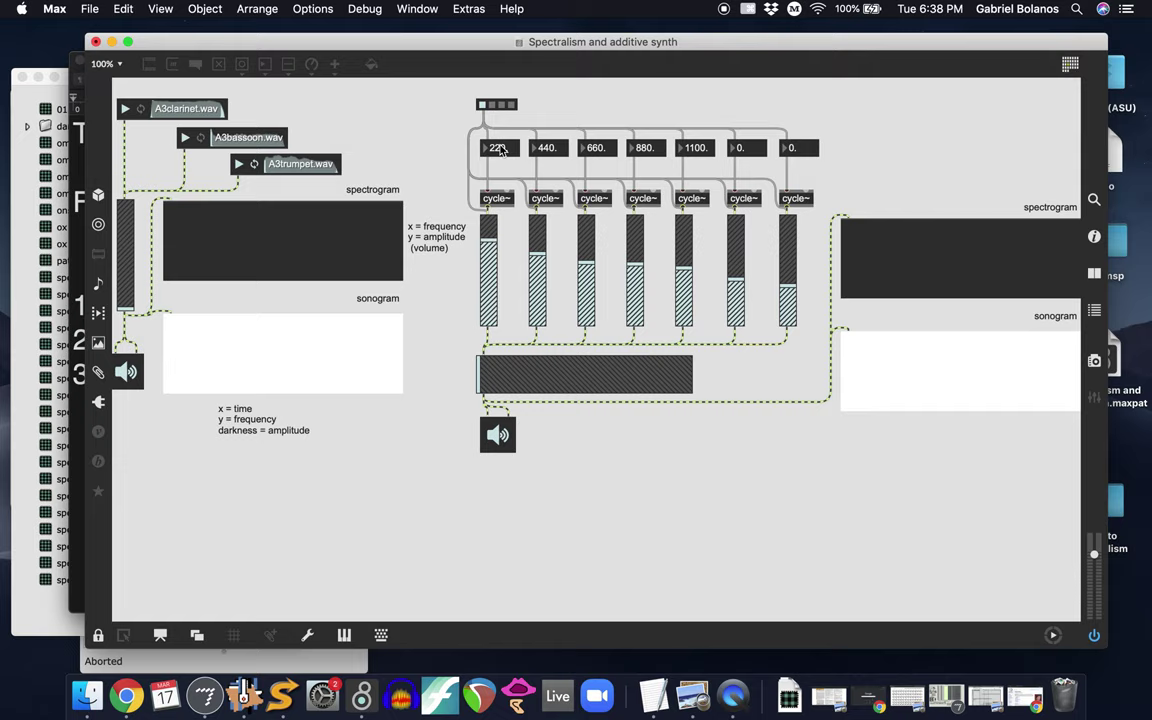
left_click_drag(490, 373, 655, 377)
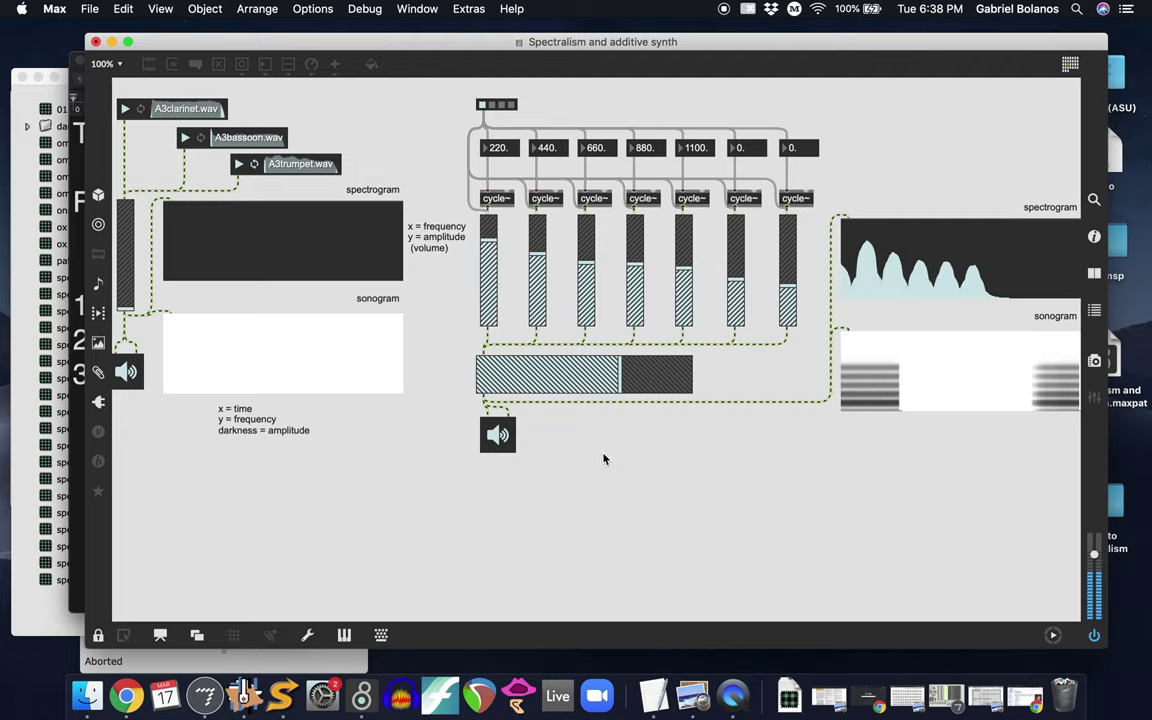
Toggle the ezdac~ audio off and back on, and lower the output gain slightly.
left_click(485, 436)
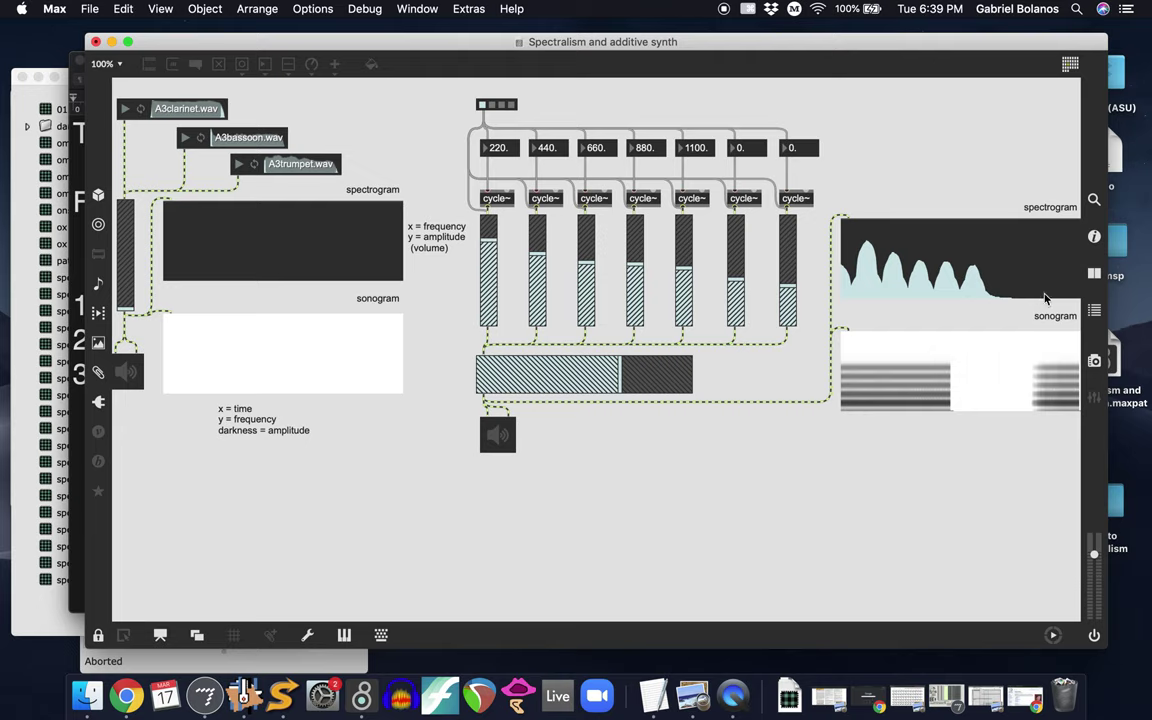
left_click(499, 440)
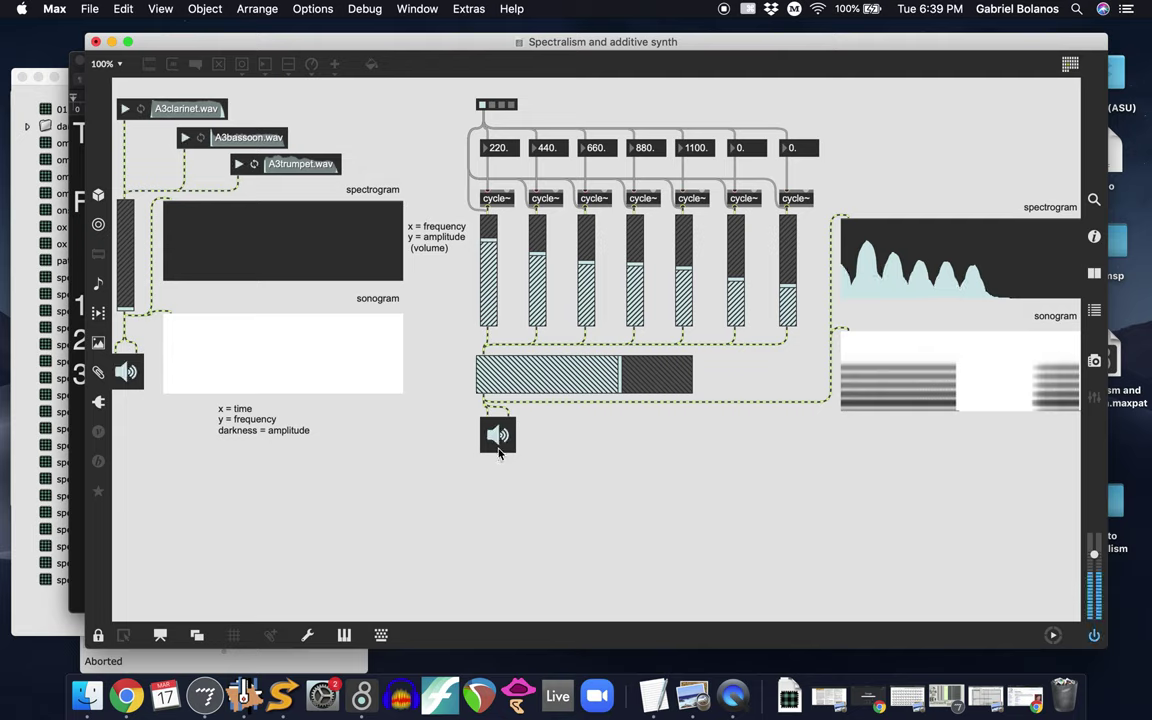
mouse_move(607, 378)
left_mouse_down()
mouse_move(548, 371)
mouse_move(607, 362)
left_mouse_up()
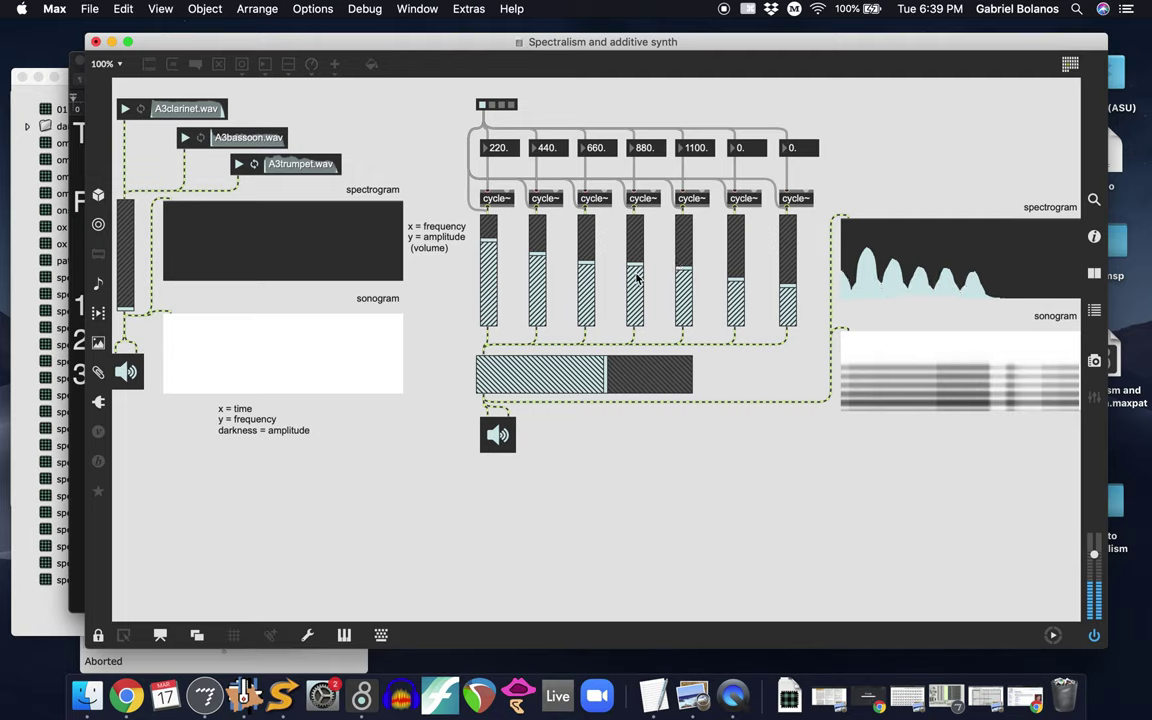
Pull the 880, 660, 440, 1100, sixth and seventh partial amplitudes to zero.
left_click_drag(638, 246, 634, 533)
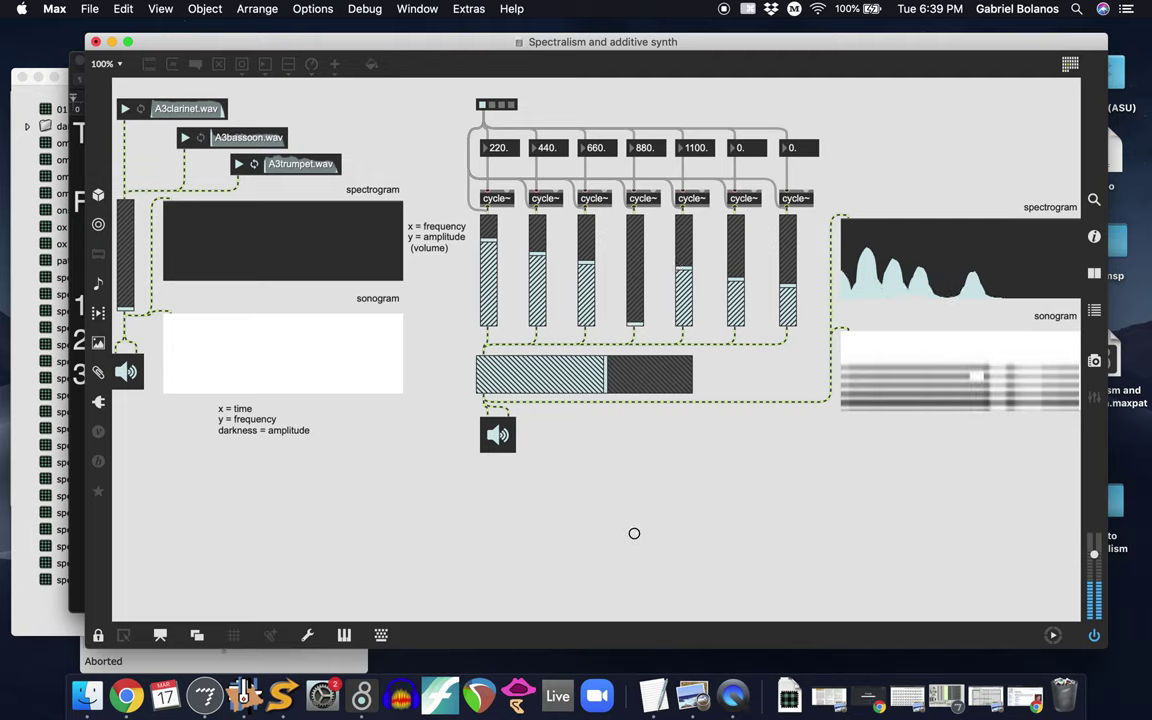
left_click_drag(589, 264, 594, 483)
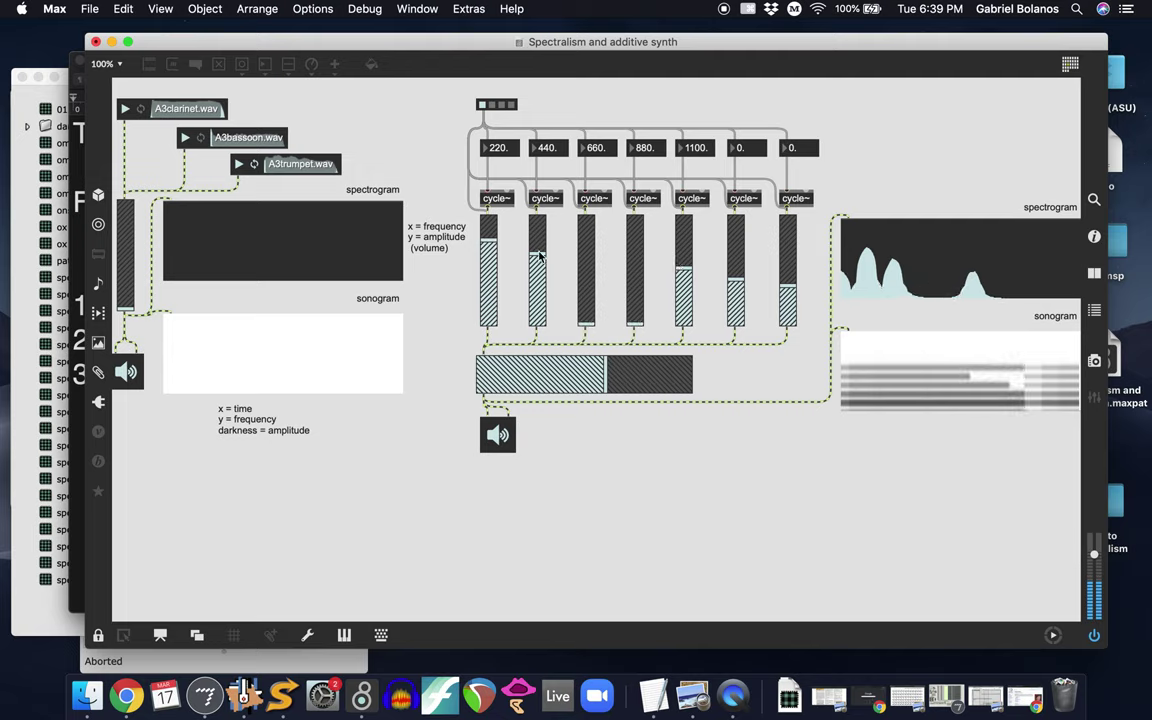
left_click_drag(537, 256, 545, 378)
left_click_drag(683, 270, 679, 535)
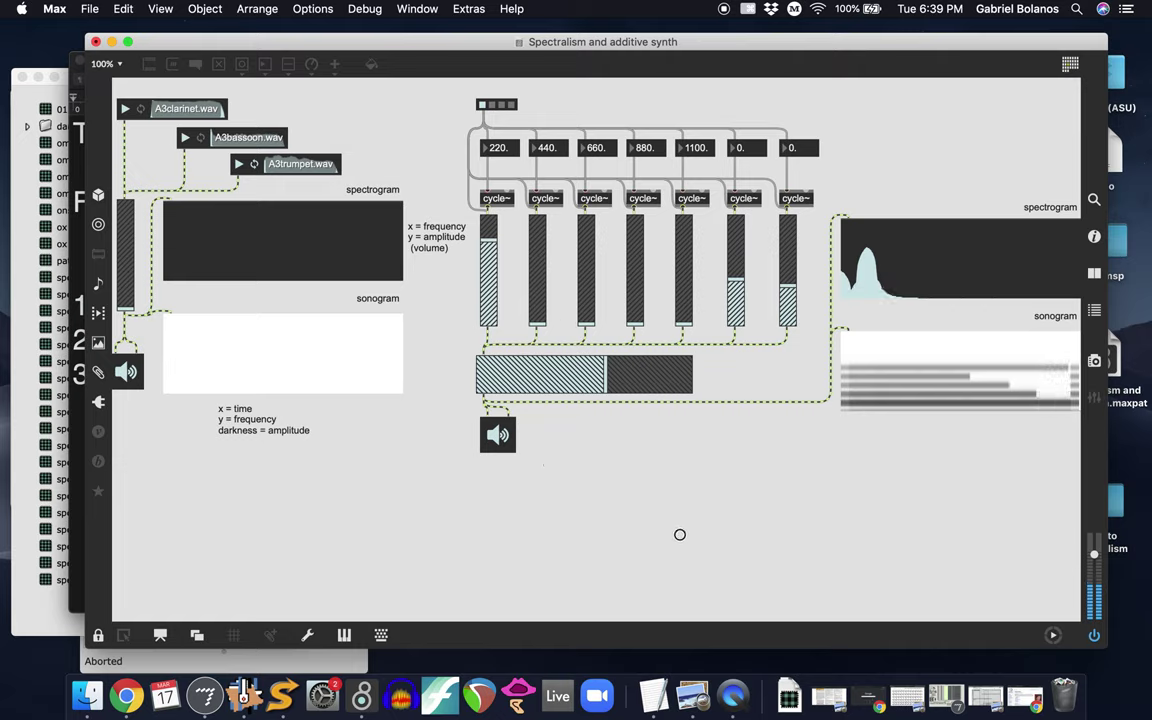
left_click_drag(737, 284, 735, 489)
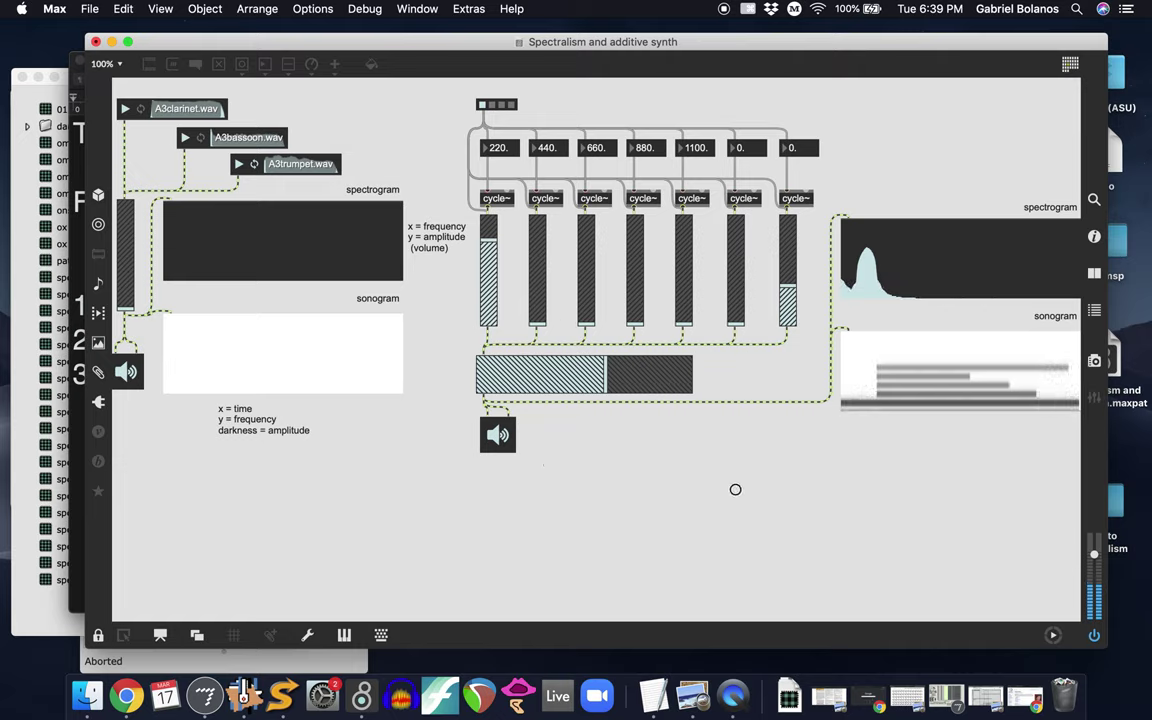
left_click_drag(787, 288, 778, 455)
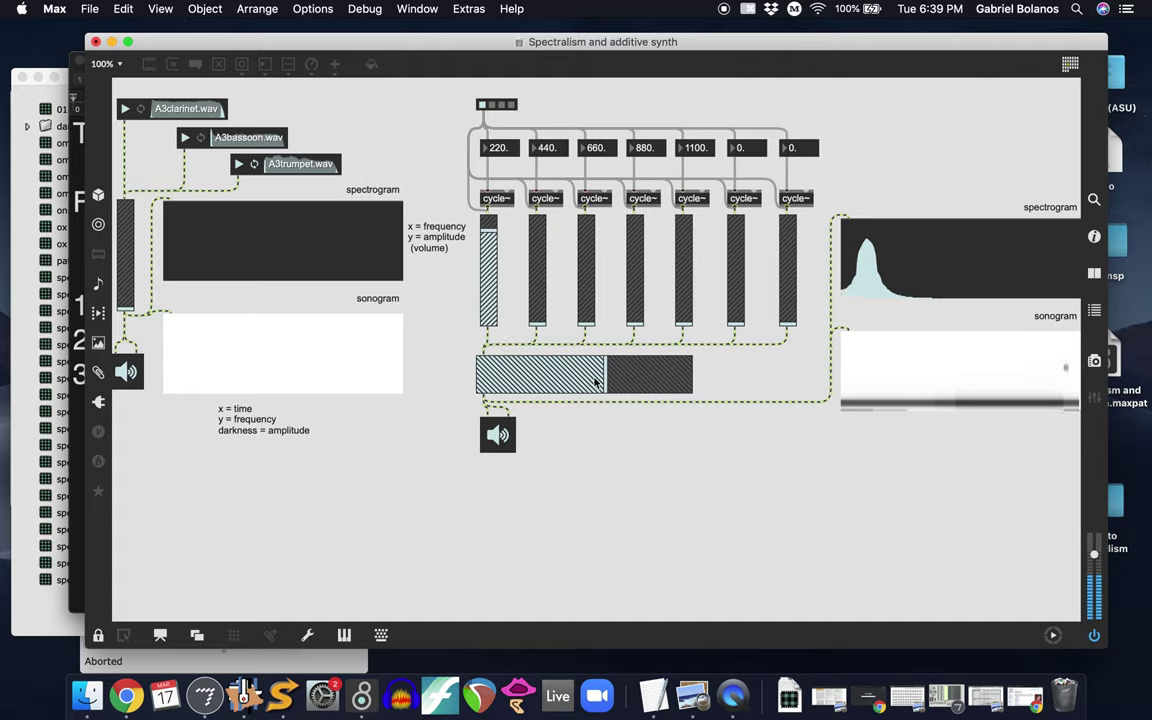
Raise the 440 Hz through seventh partials to match the fundamental, then fade the output gain to zero.
left_click(536, 255)
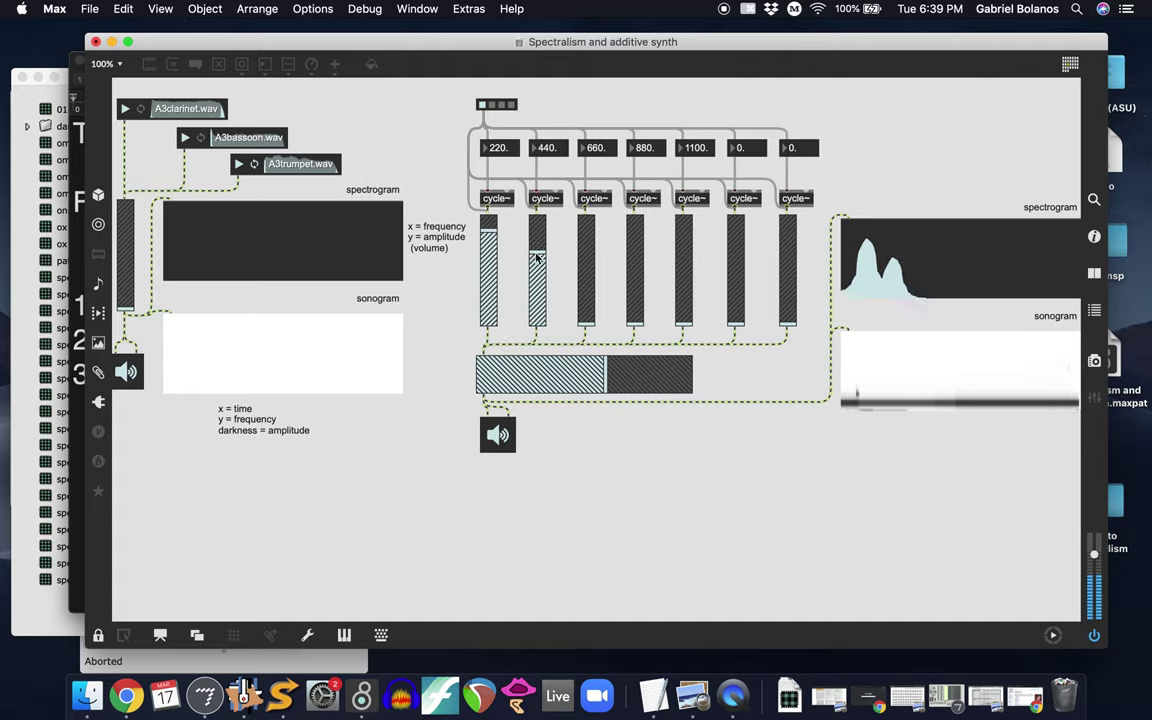
left_click(586, 251)
left_click(634, 256)
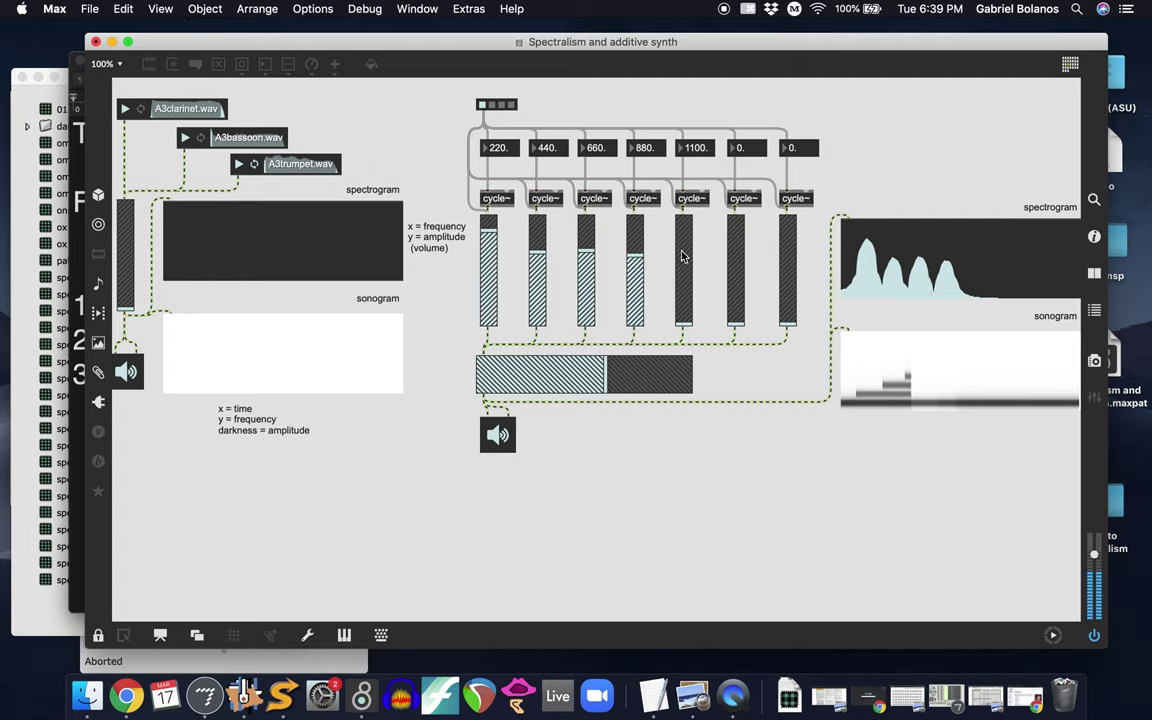
left_click(684, 254)
left_click(736, 255)
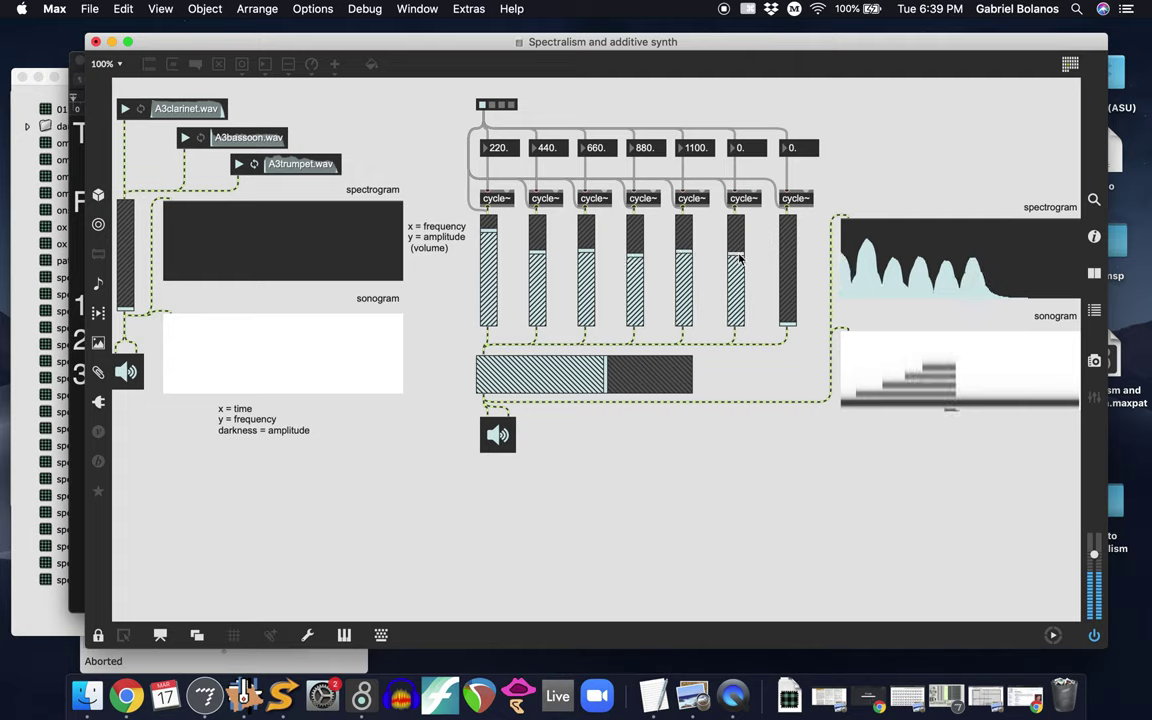
left_click(788, 253)
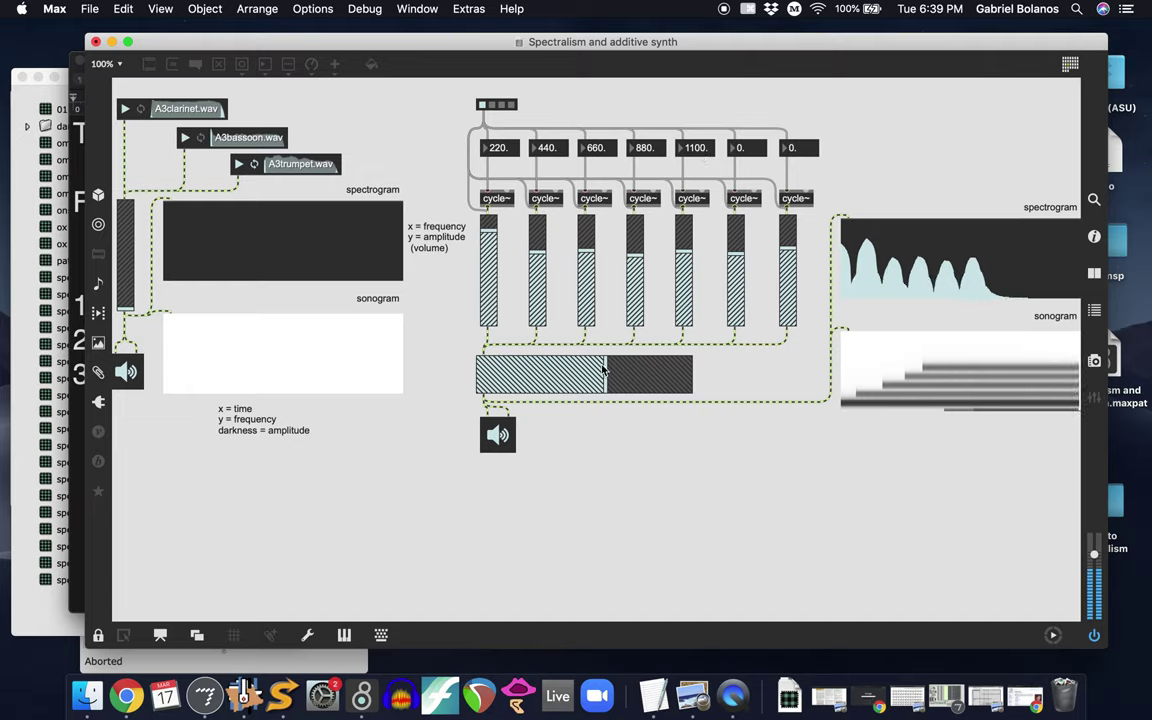
left_click_drag(606, 375, 480, 375)
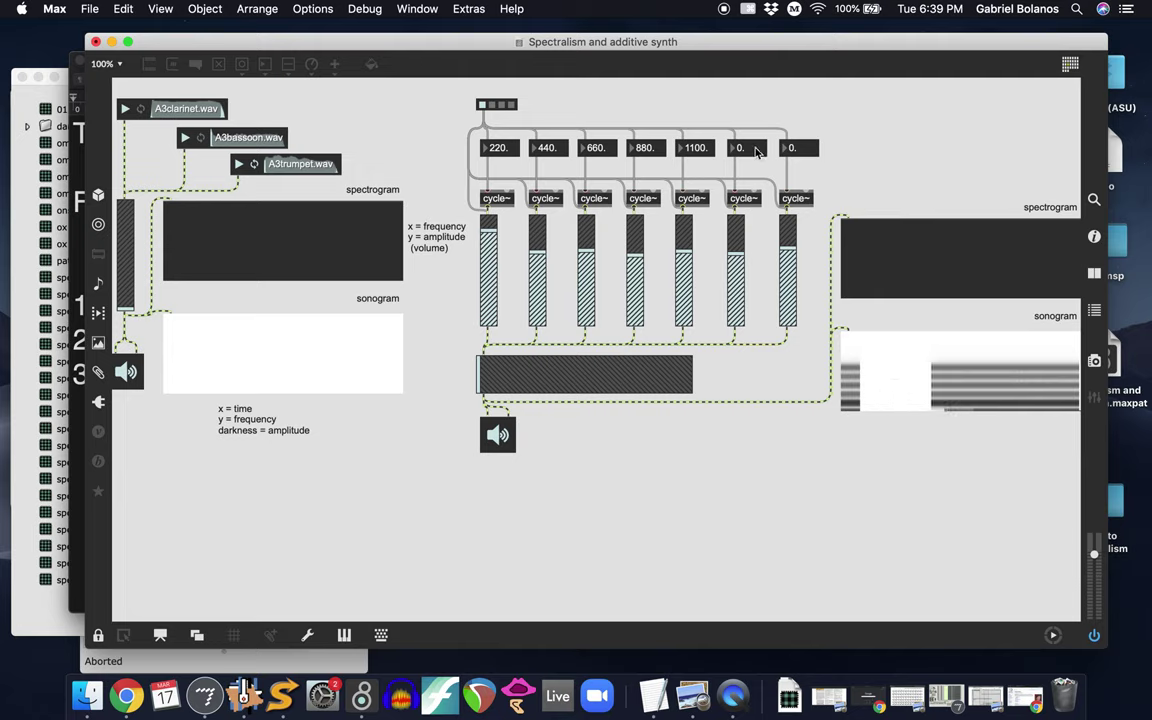
left_click(755, 149)
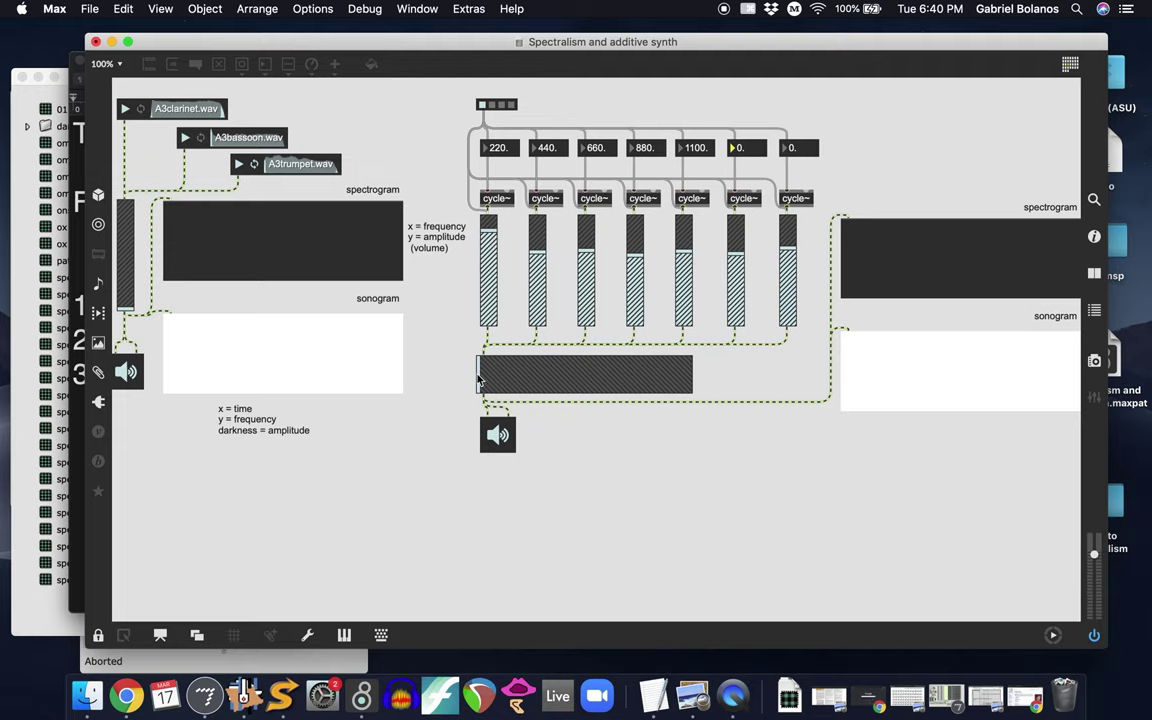
Raise the output gain about halfway, toggle audio, lower the 220 Hz partial slightly, and nudge the gain up.
mouse_move(479, 378)
left_mouse_down()
mouse_move(646, 378)
mouse_move(608, 378)
left_mouse_up()
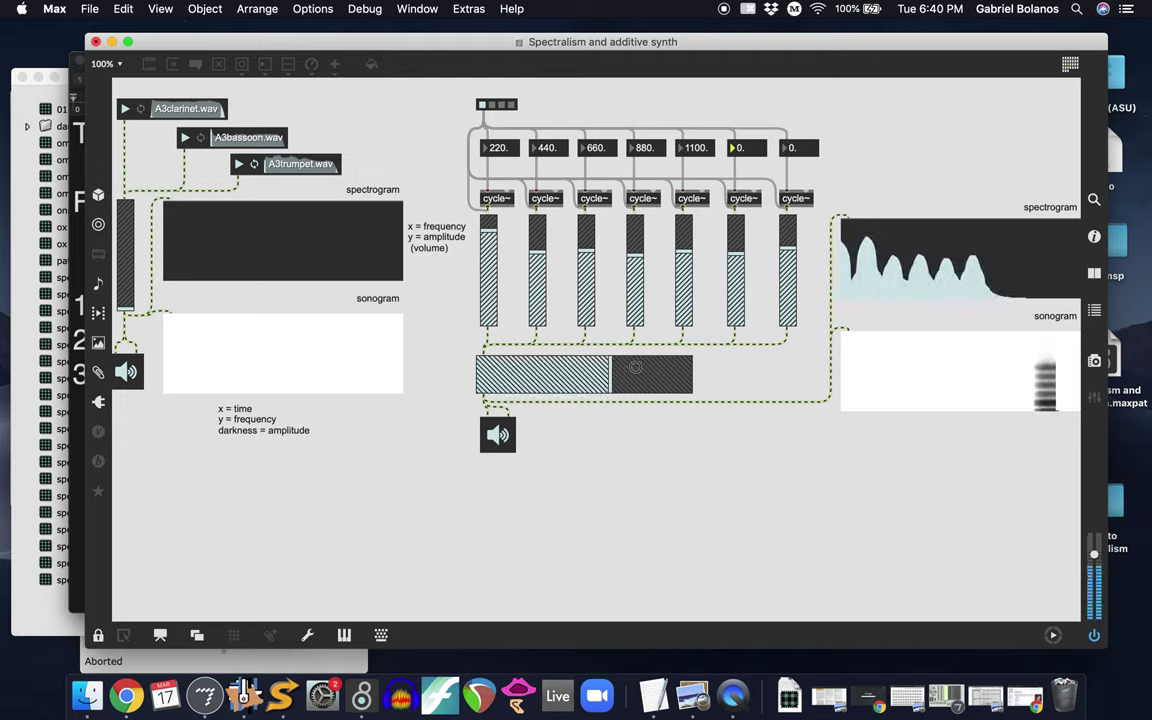
left_click(500, 432)
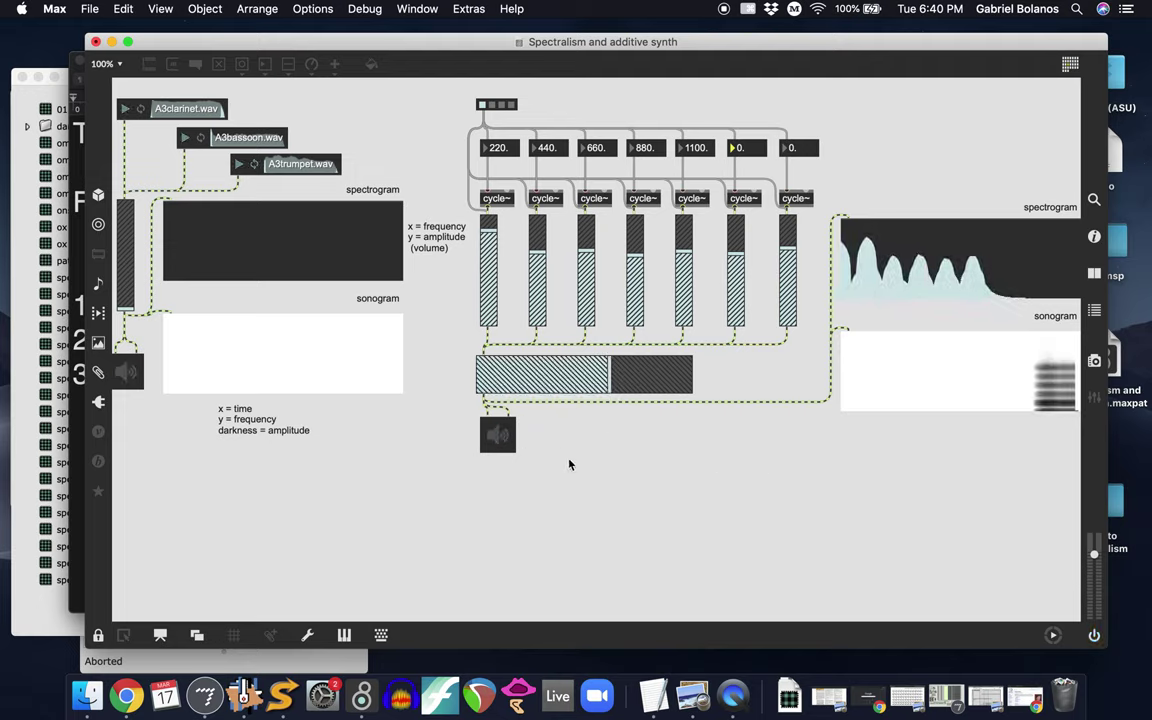
left_click(498, 434)
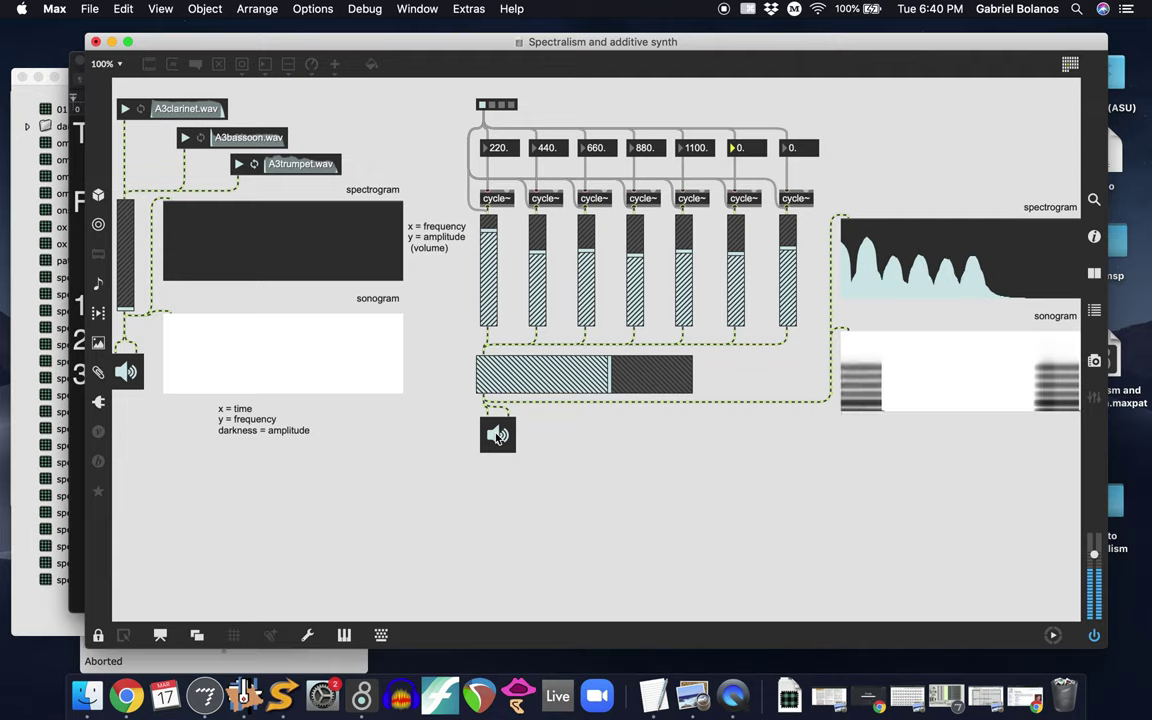
left_click(498, 436)
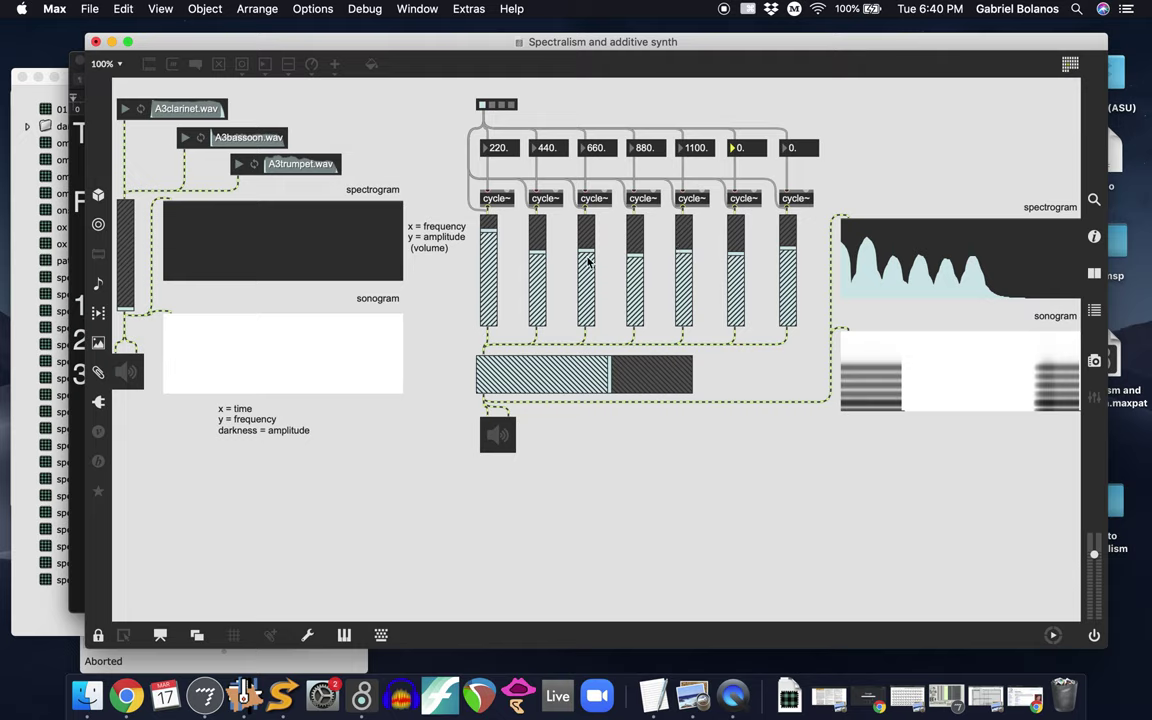
left_click_drag(482, 231, 476, 238)
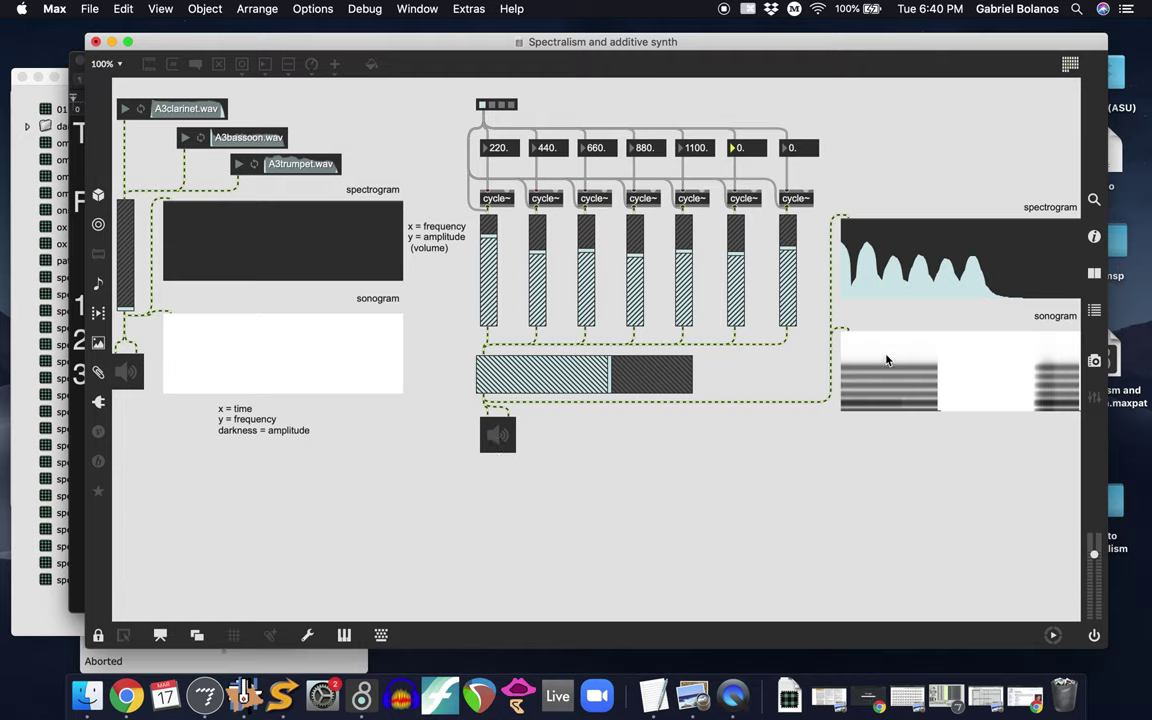
left_click_drag(610, 383, 622, 371)
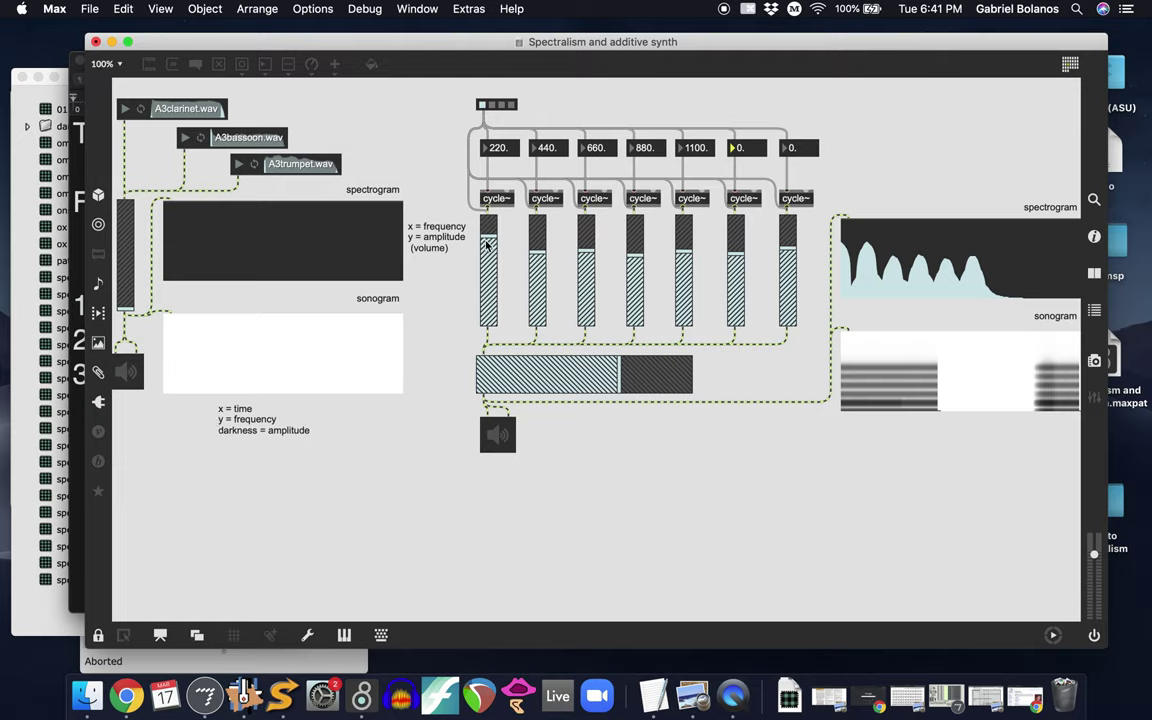
Lower the 220 Hz and 1100 Hz partials and drop the sixth and seventh partials to zero.
left_click_drag(487, 245, 589, 268)
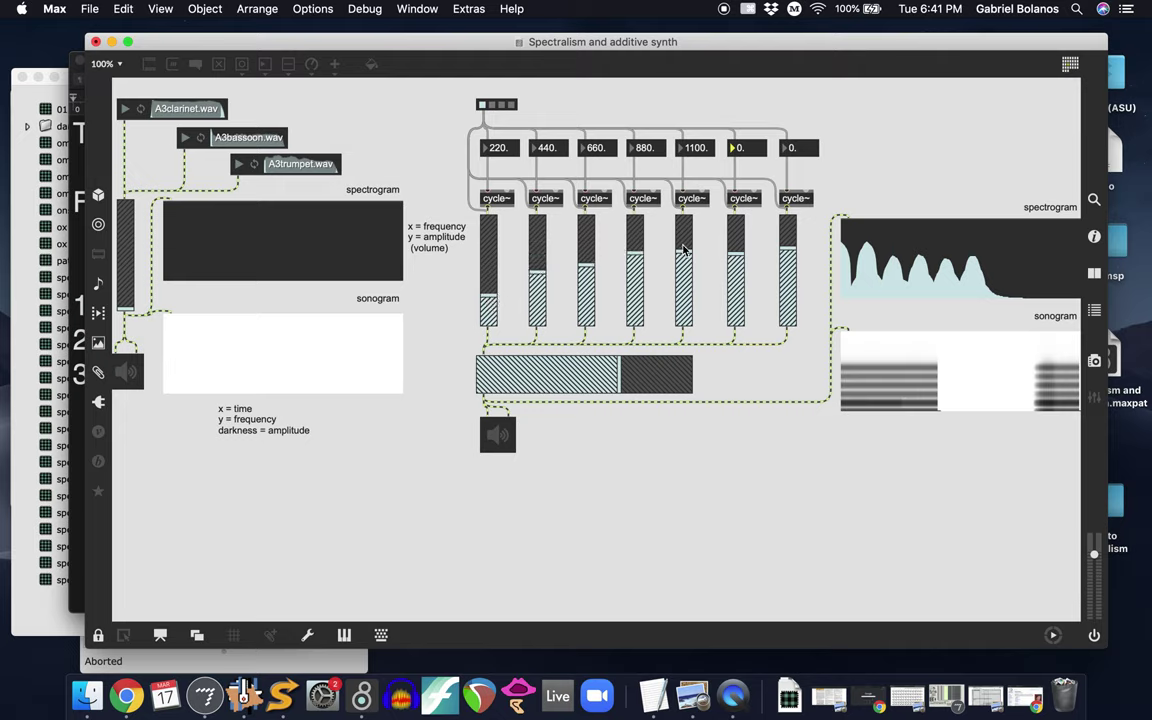
left_click_drag(683, 247, 720, 419)
left_click_drag(789, 255, 793, 398)
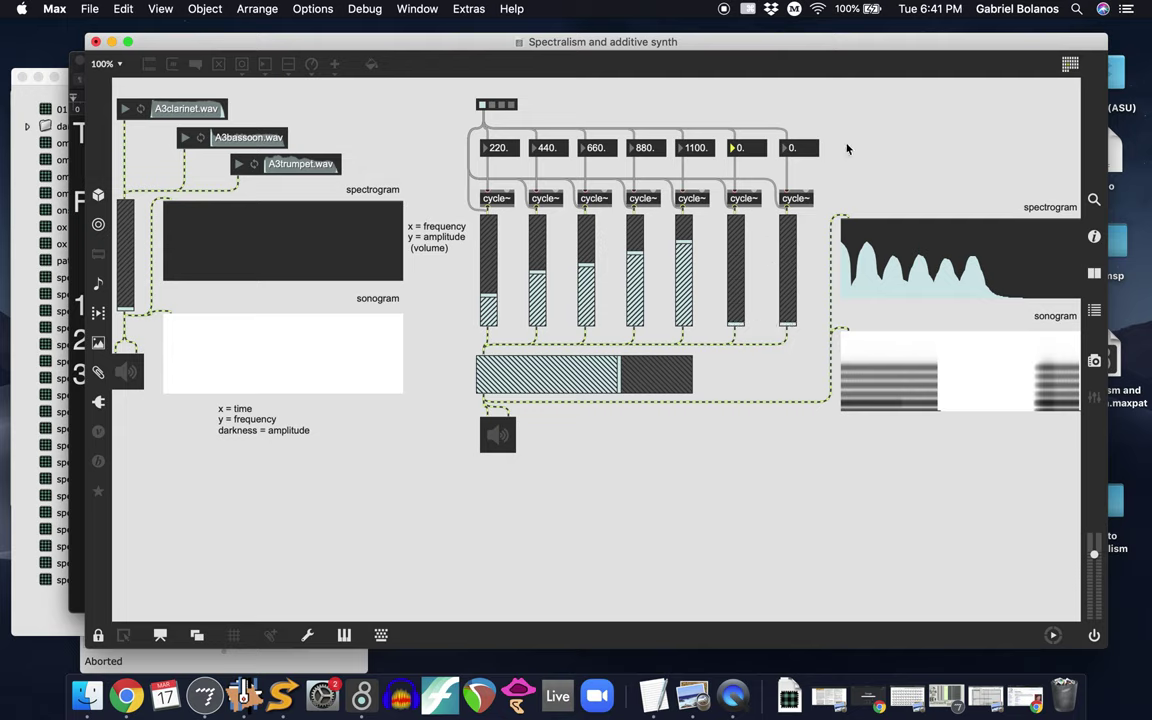
Start audio, trim the output gain, then raise the 220 Hz fundamental and lower the 1100 Hz partial.
left_click(498, 436)
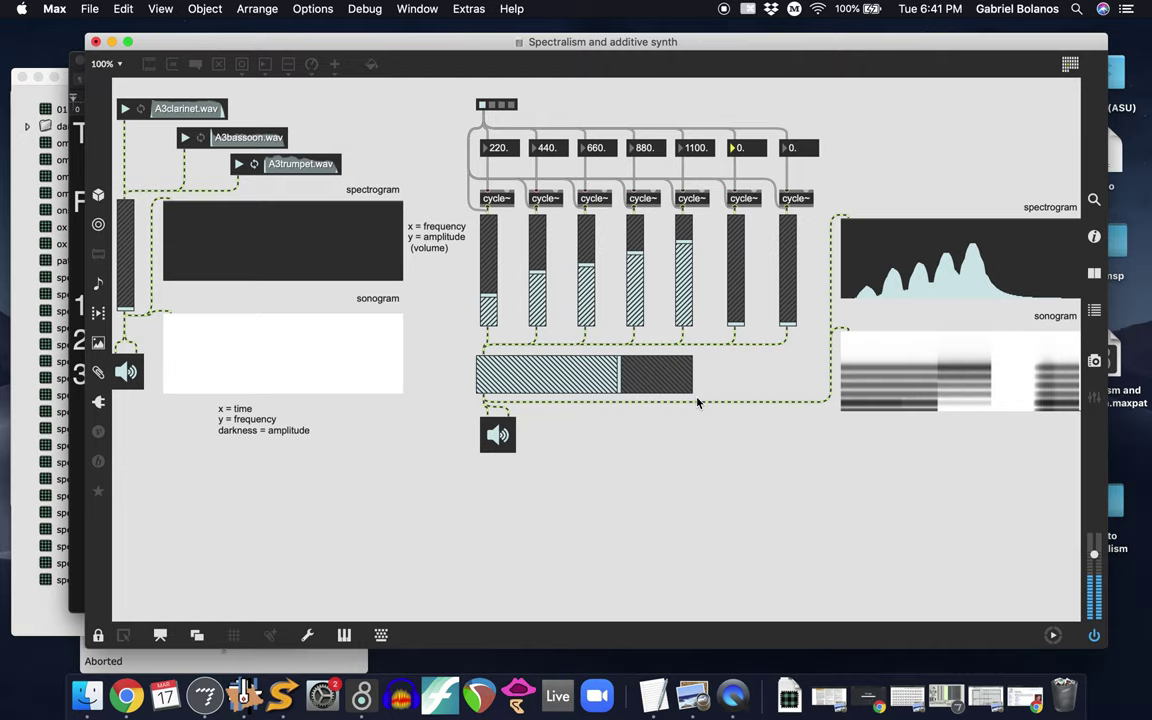
left_click(636, 376)
left_click(625, 376)
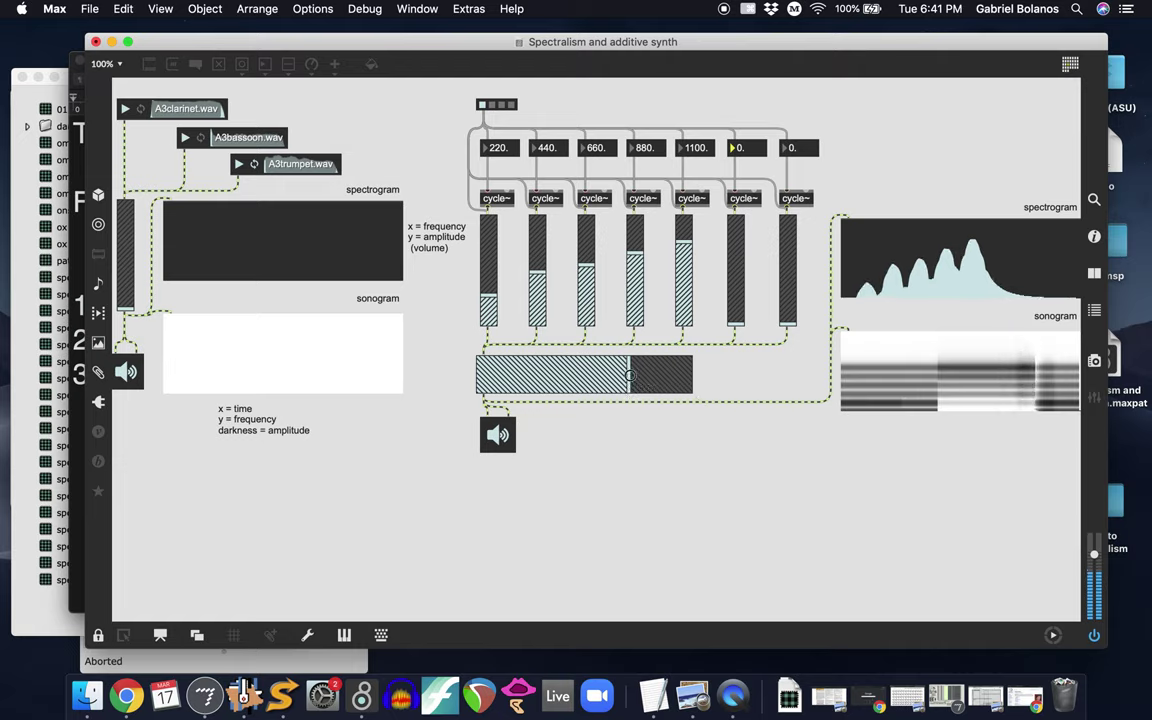
left_click(510, 436)
left_click(508, 440)
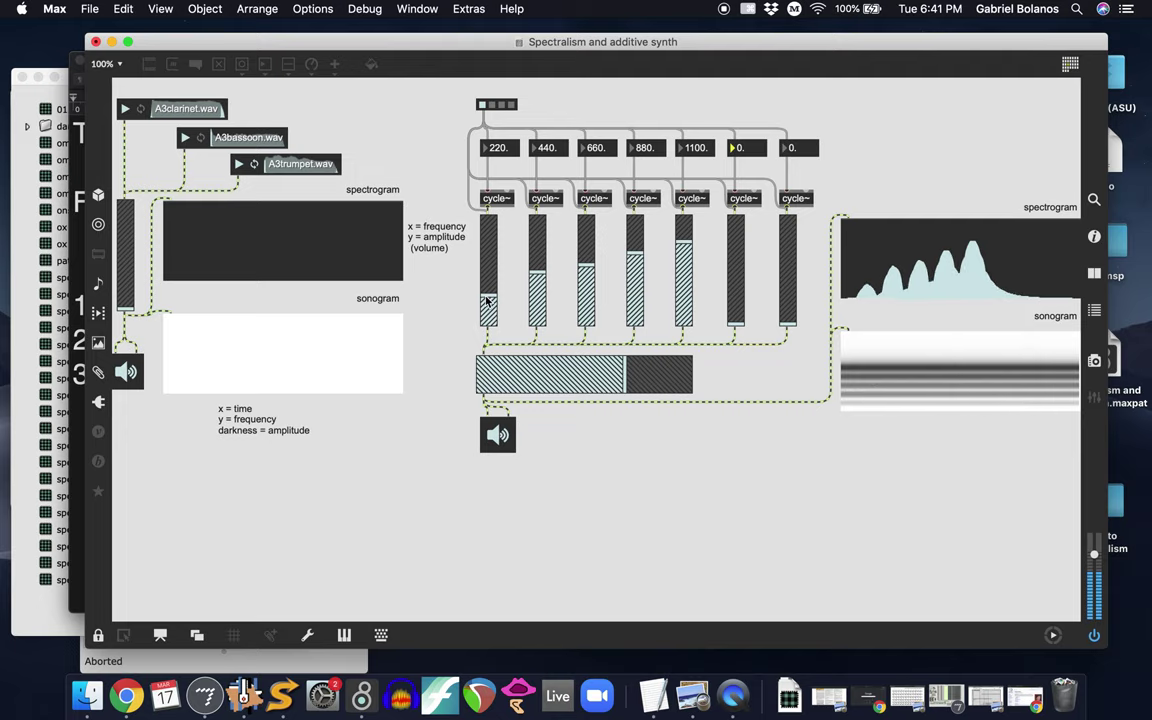
left_click_drag(487, 287, 501, 232)
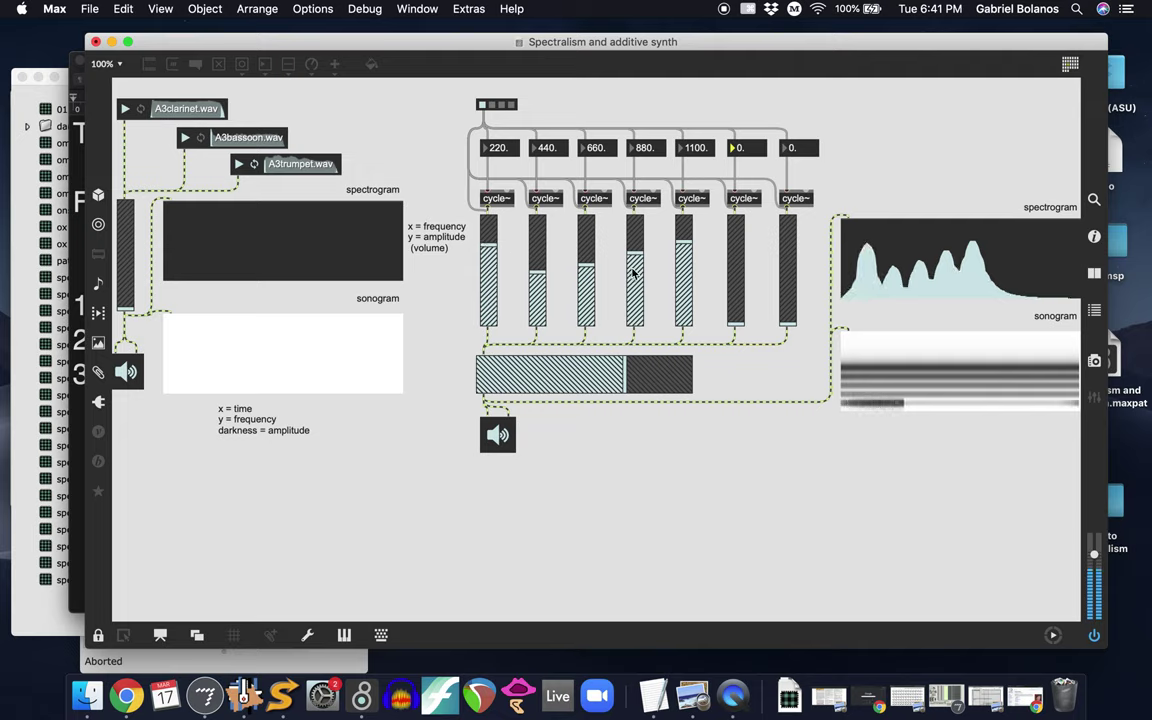
left_click_drag(684, 249, 681, 299)
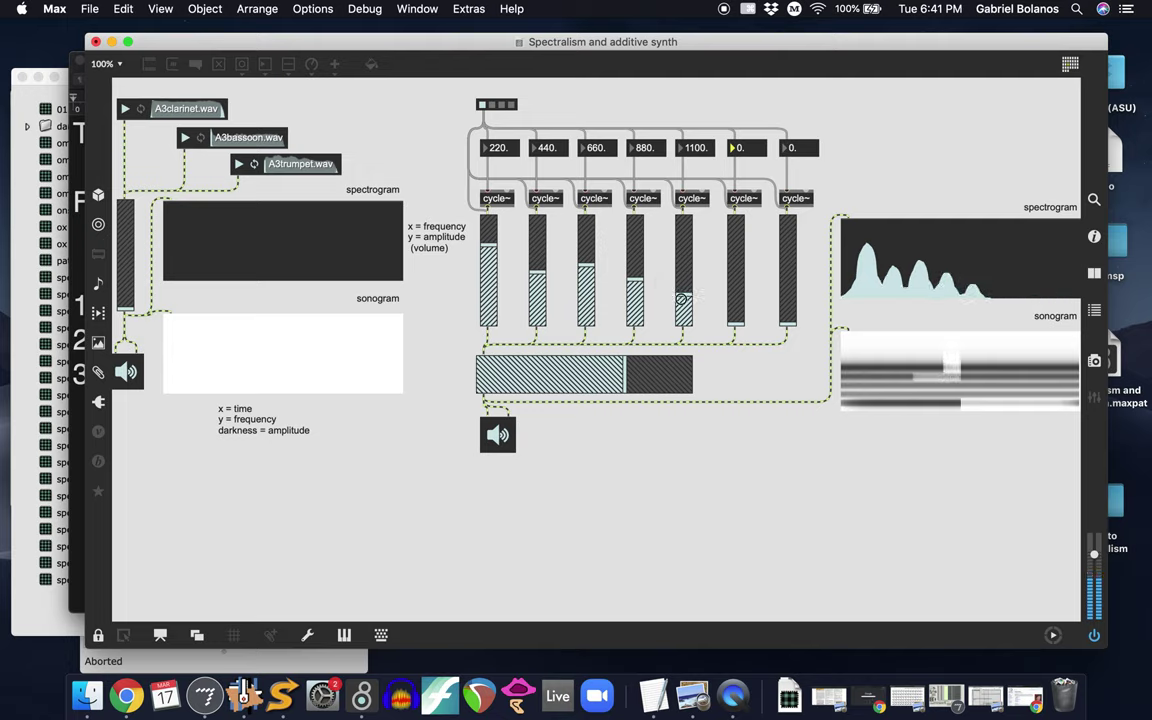
With audio off, raise the 880 and 1100 Hz partials above 220 Hz, then zero the master gain.
left_click(498, 436)
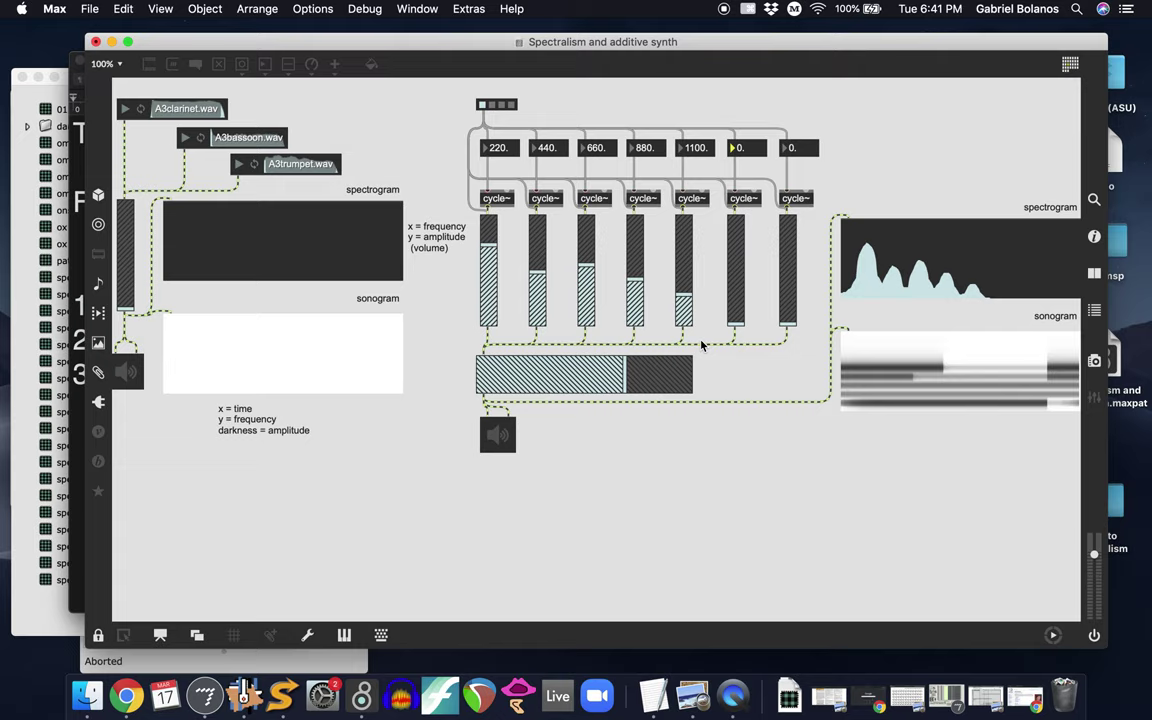
left_click(633, 258)
left_click(684, 250)
left_click(488, 272)
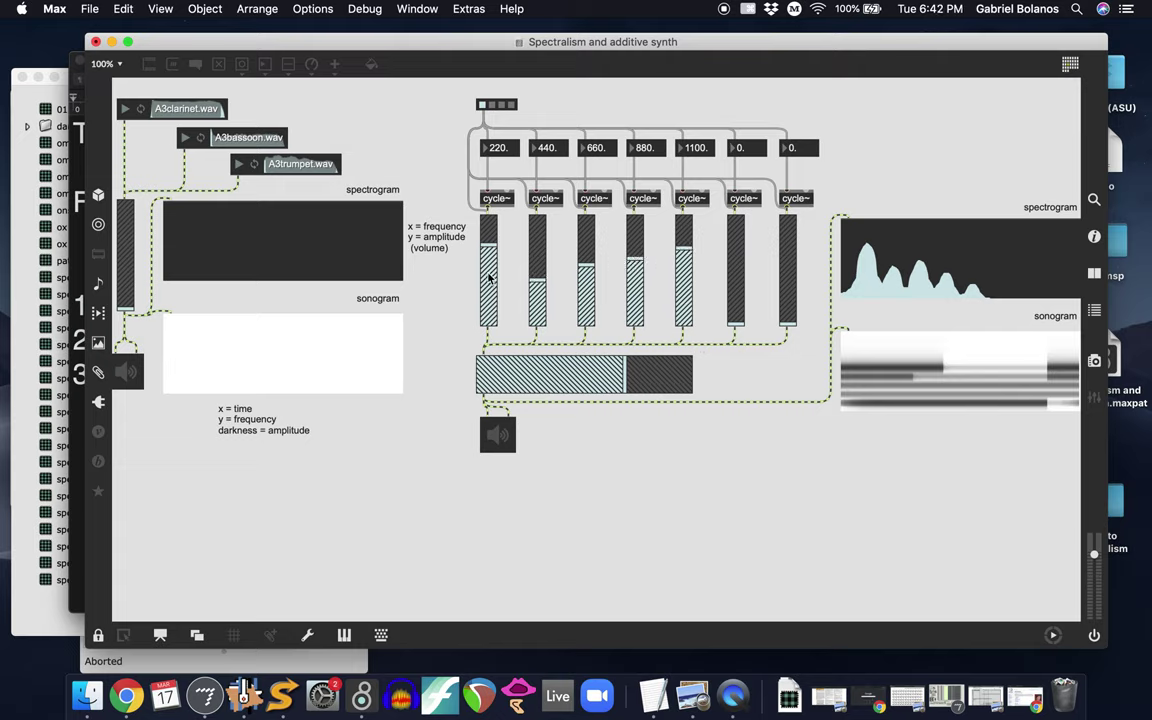
scroll(280, 522, "left", 1)
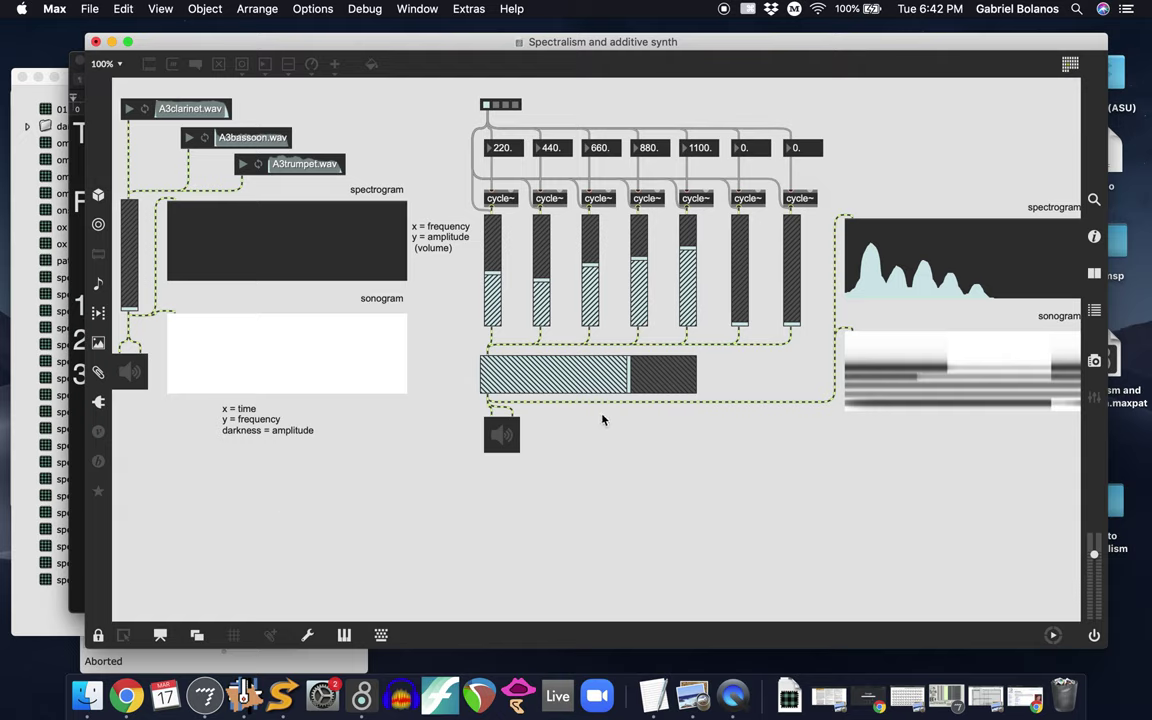
left_click_drag(631, 372, 369, 377)
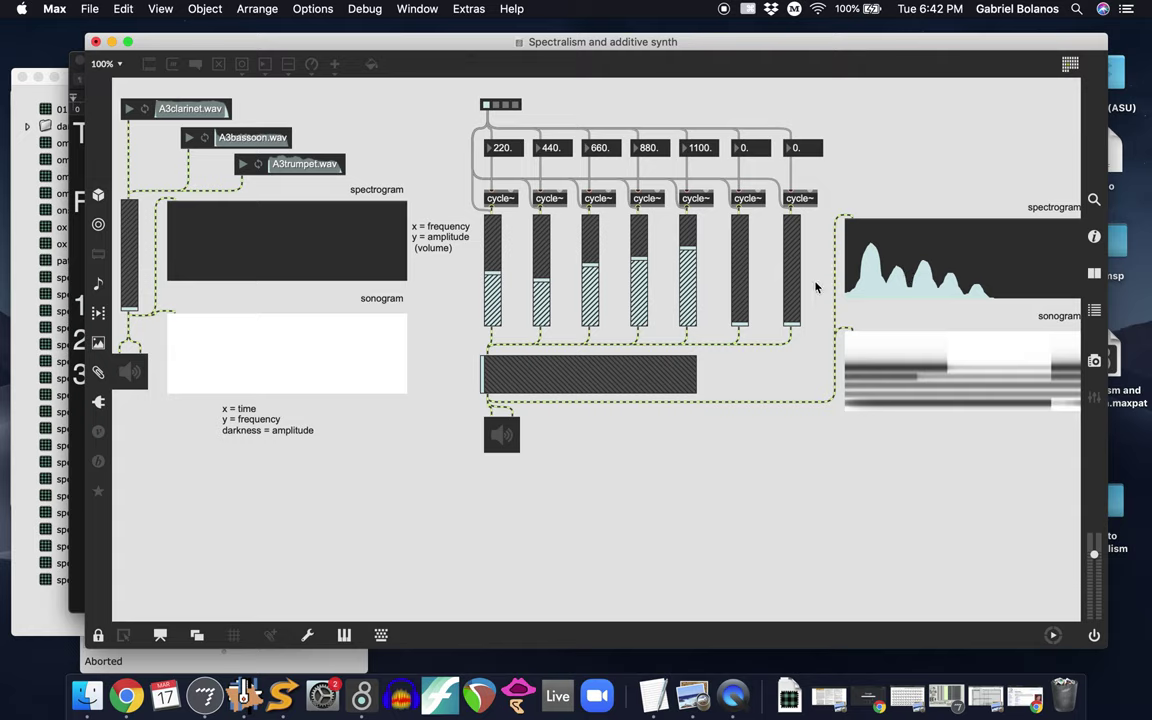
Play A3clarinet.wav with audio on to display its spectrum and sonogram, then stop audio.
left_click(146, 109)
left_click(123, 360)
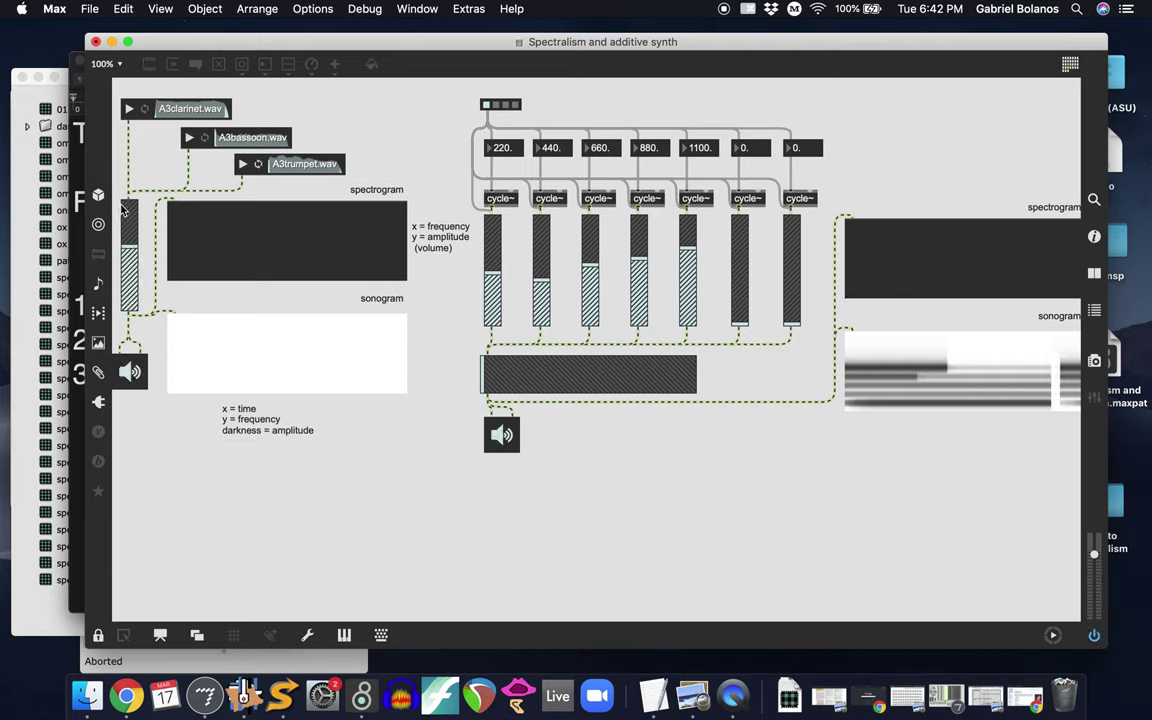
left_click(128, 108)
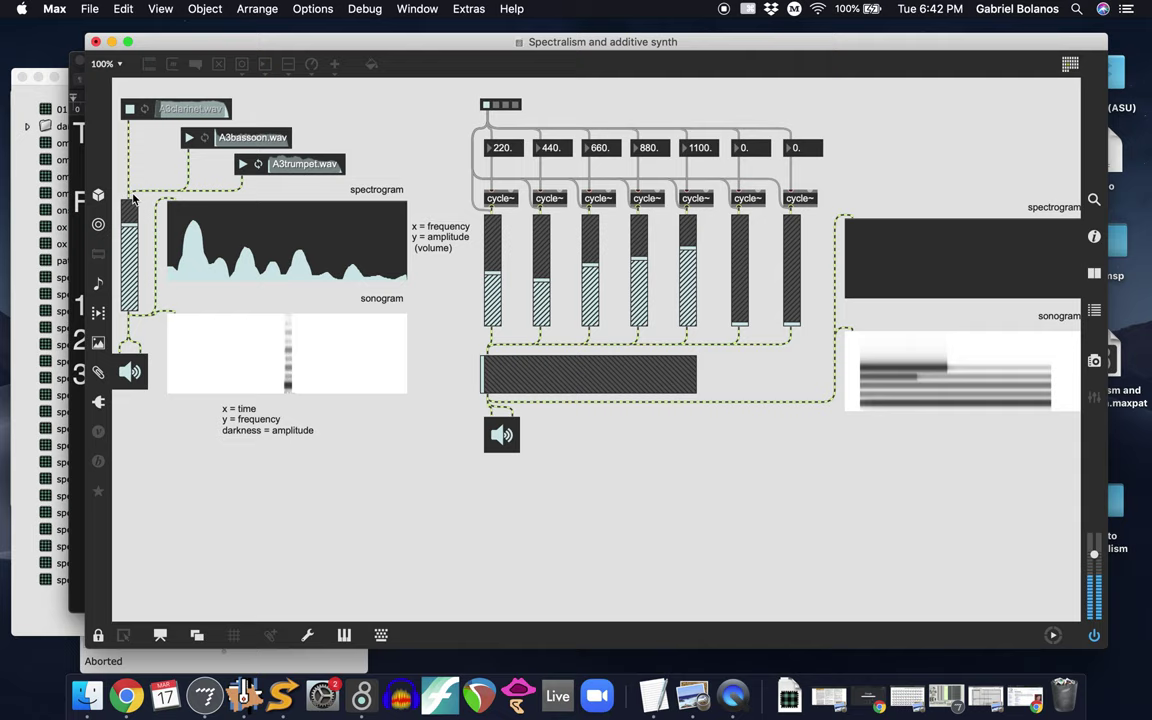
left_click(131, 373)
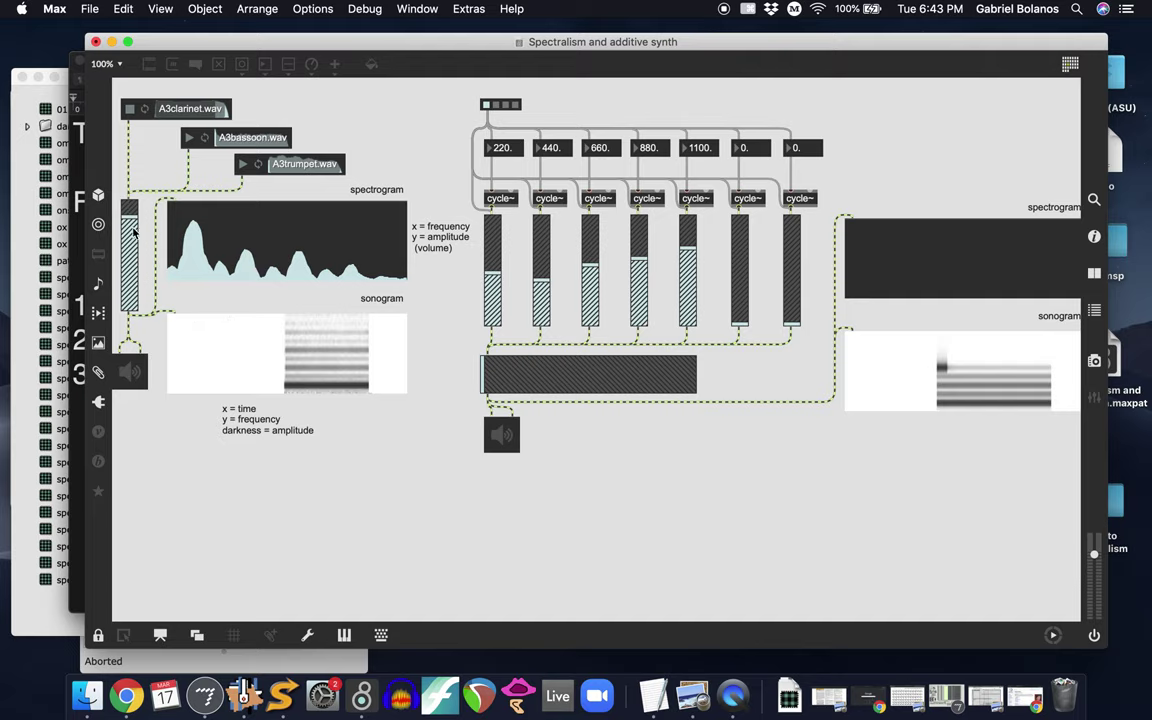
Play A3bassoon.wav and then A3clarinet.wav, toggling audio off and on, to compare their spectra.
left_click(128, 368)
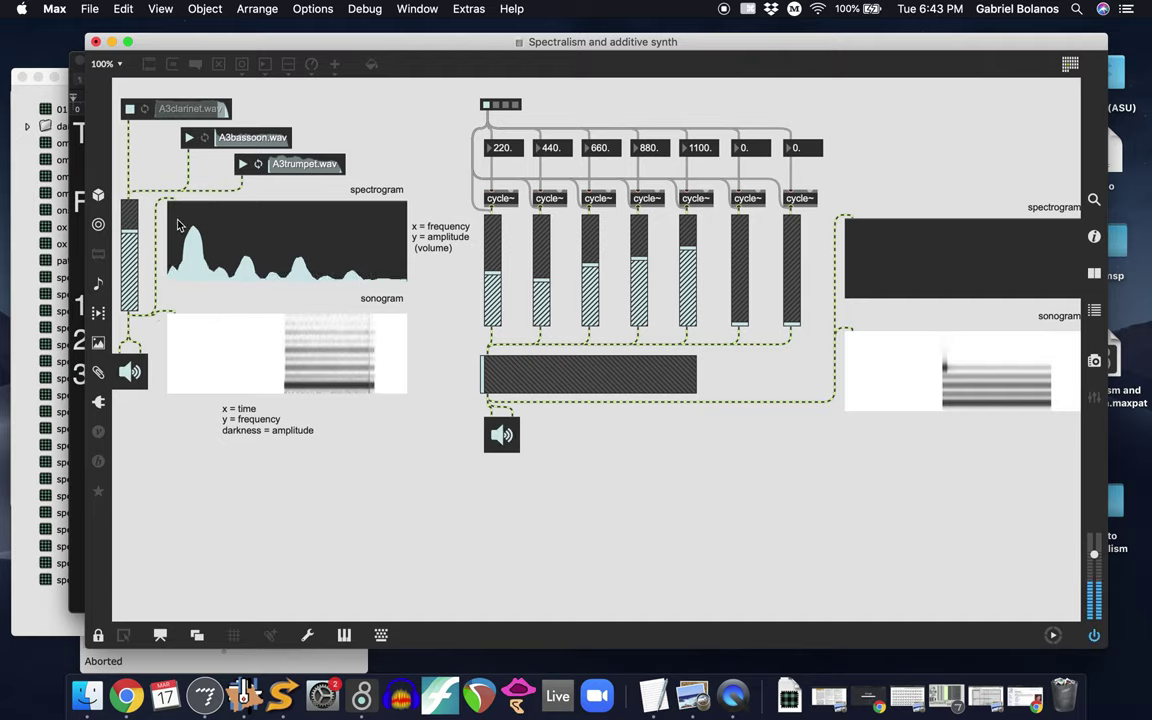
left_click(191, 139)
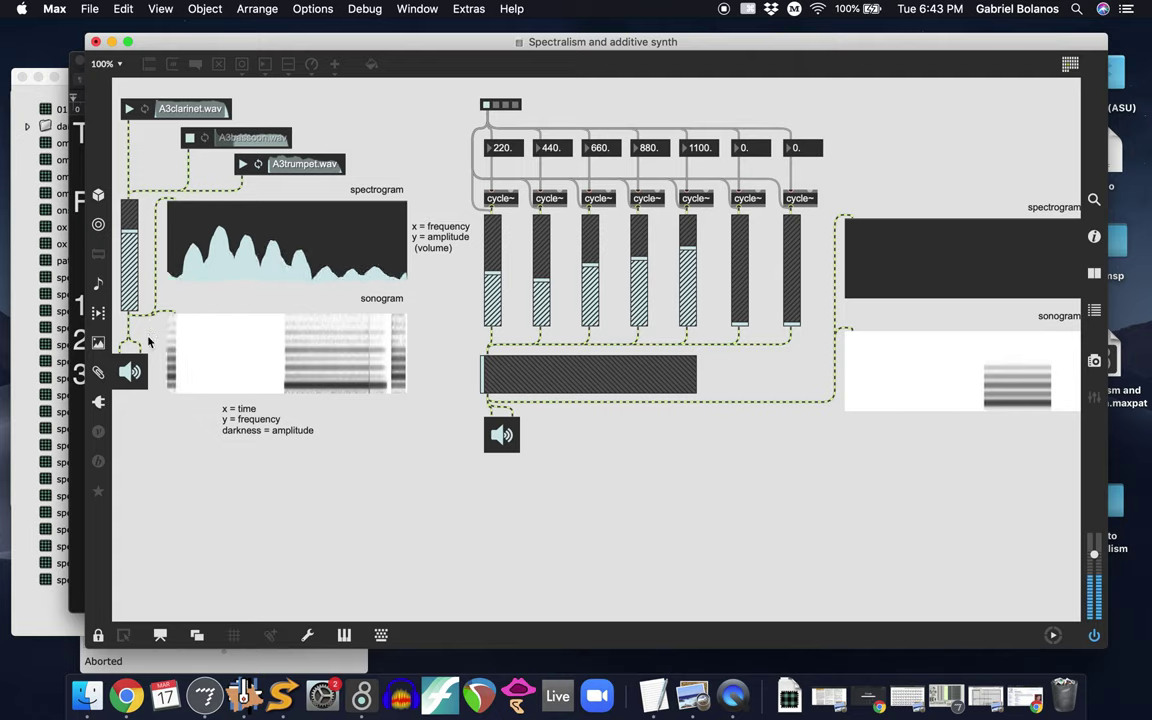
left_click(130, 371)
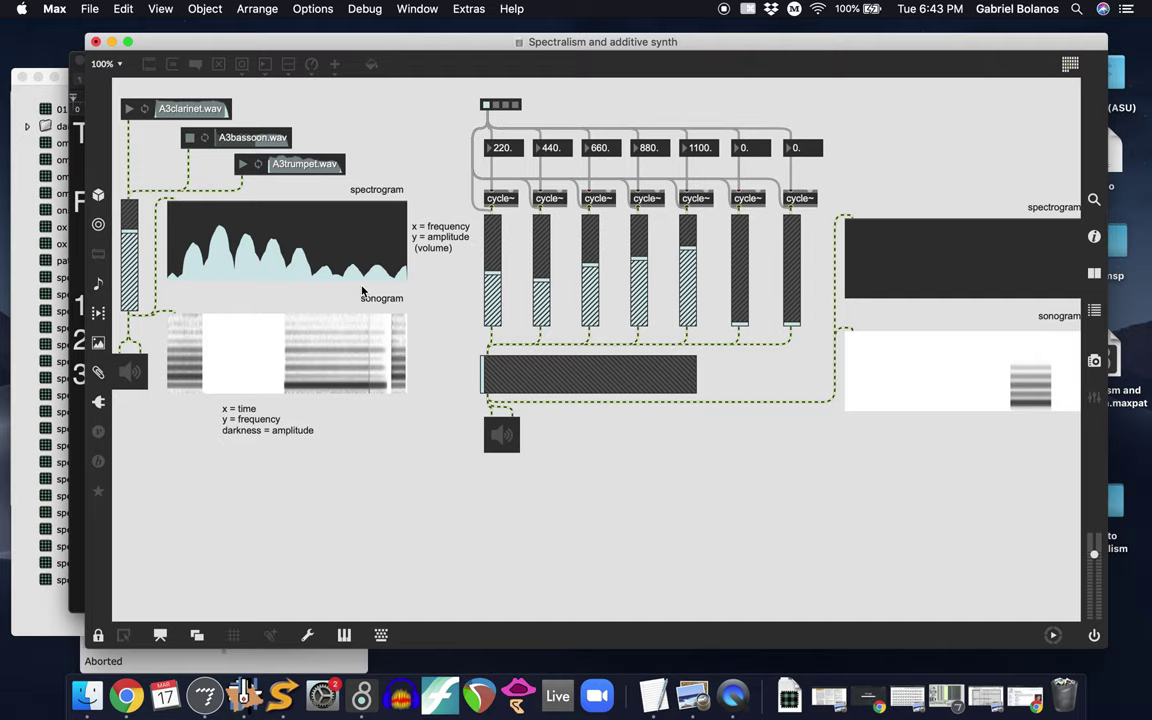
left_click(129, 371)
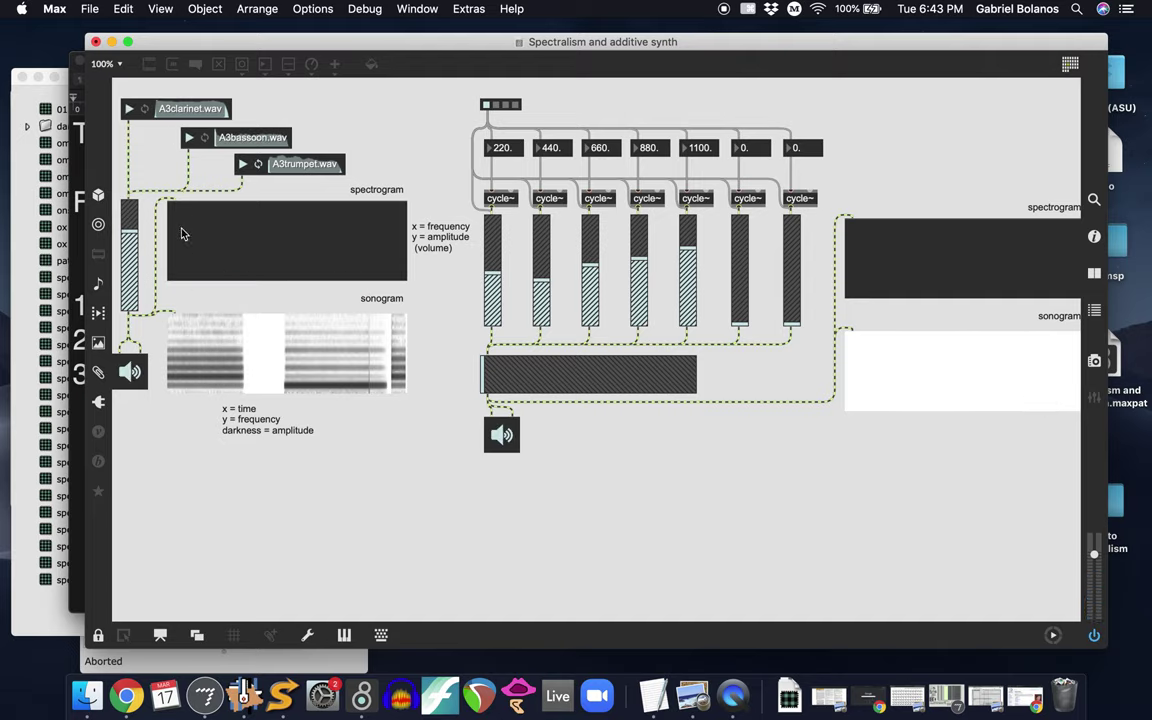
left_click(189, 138)
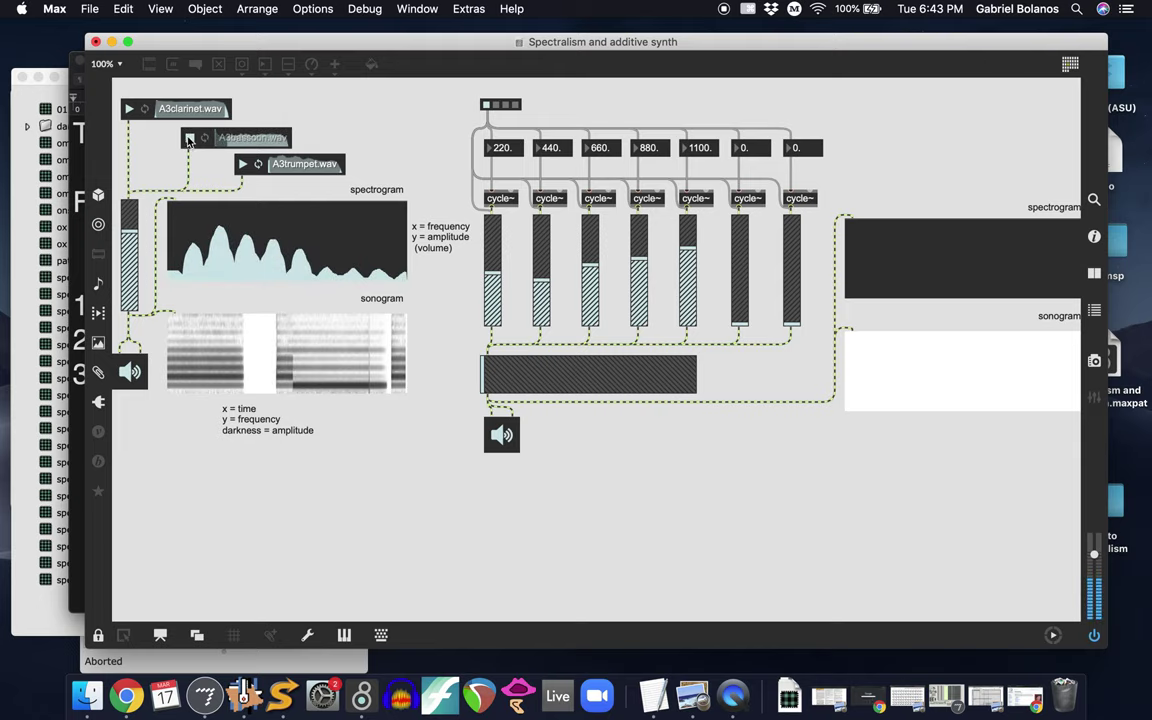
left_click(129, 110)
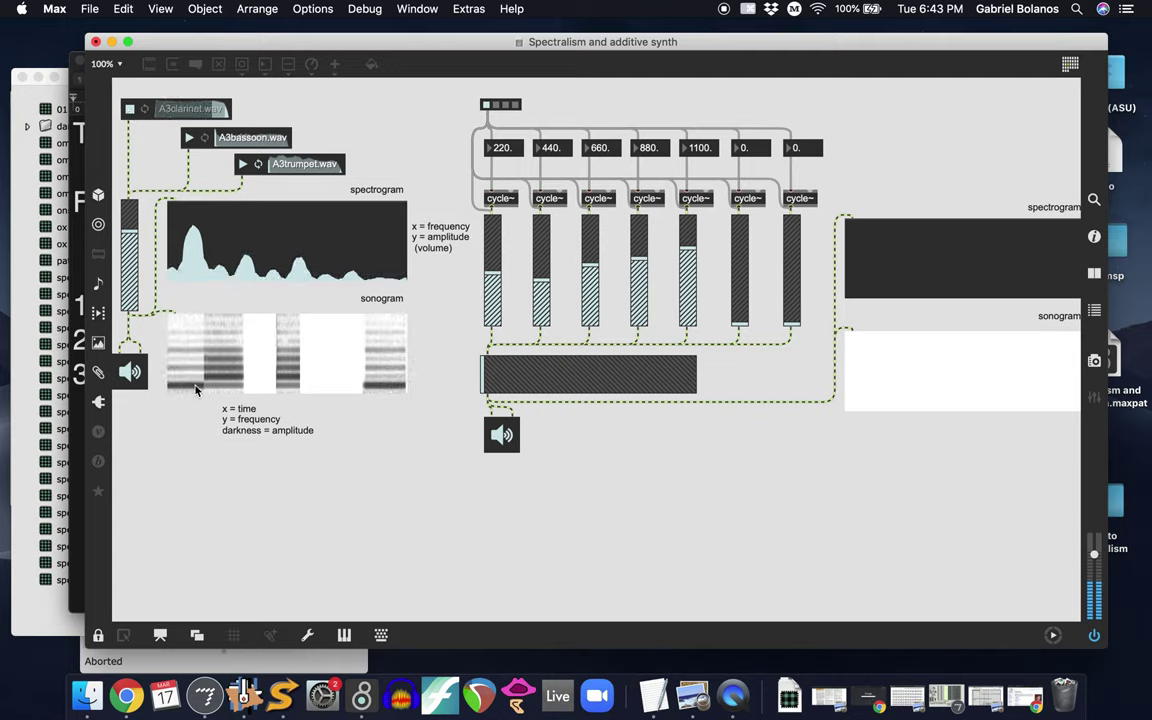
Play A3trumpet.wav, then turn audio off and back on.
left_click(242, 164)
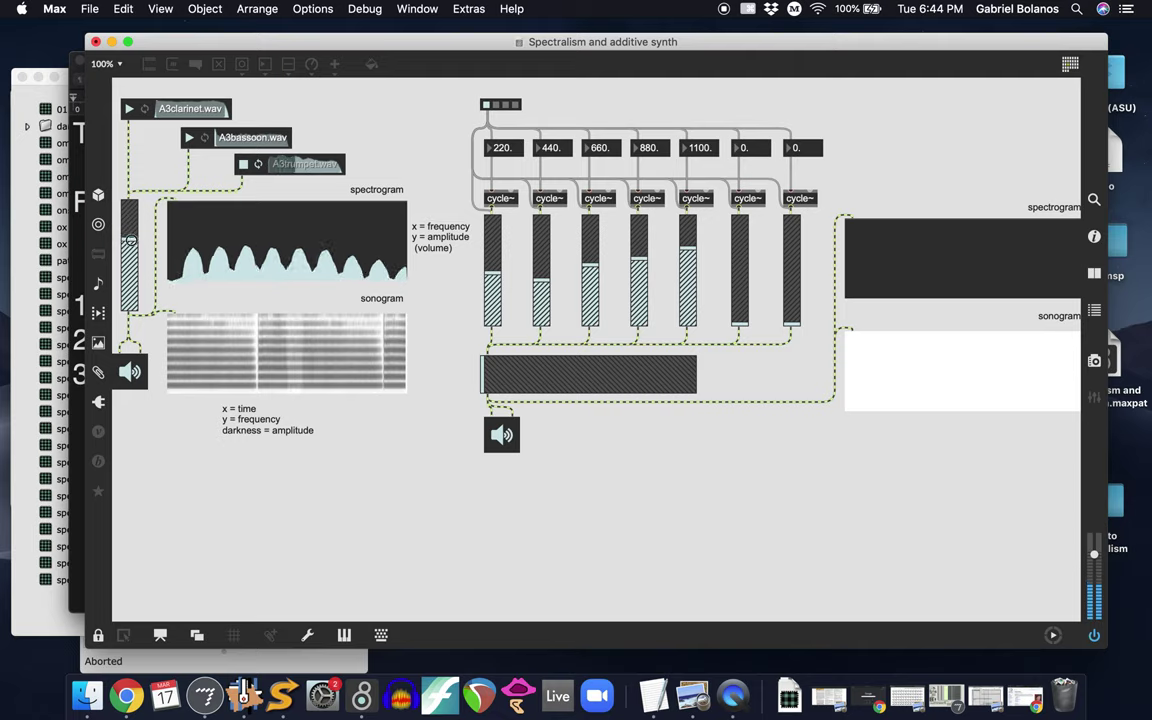
left_click(128, 365)
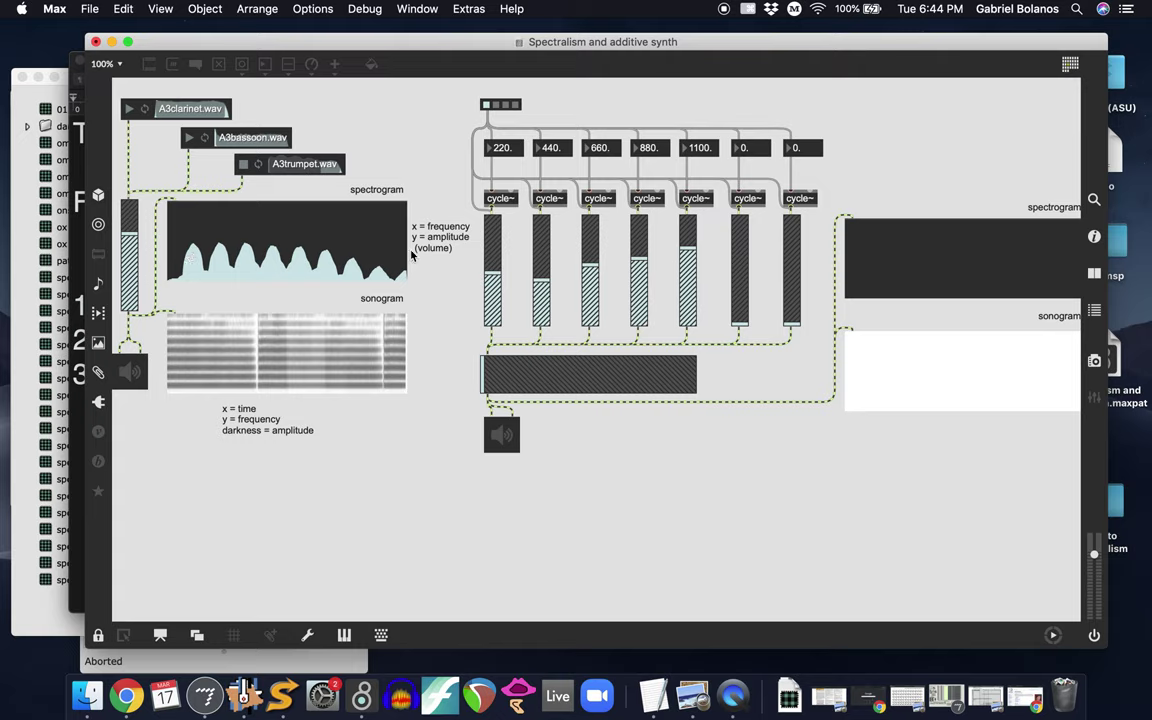
left_click(130, 372)
Replay the bassoon and clarinet clips, then drag A3clarinet.wav from 'sounds for analysis' onto SPEAR.
left_click(193, 138)
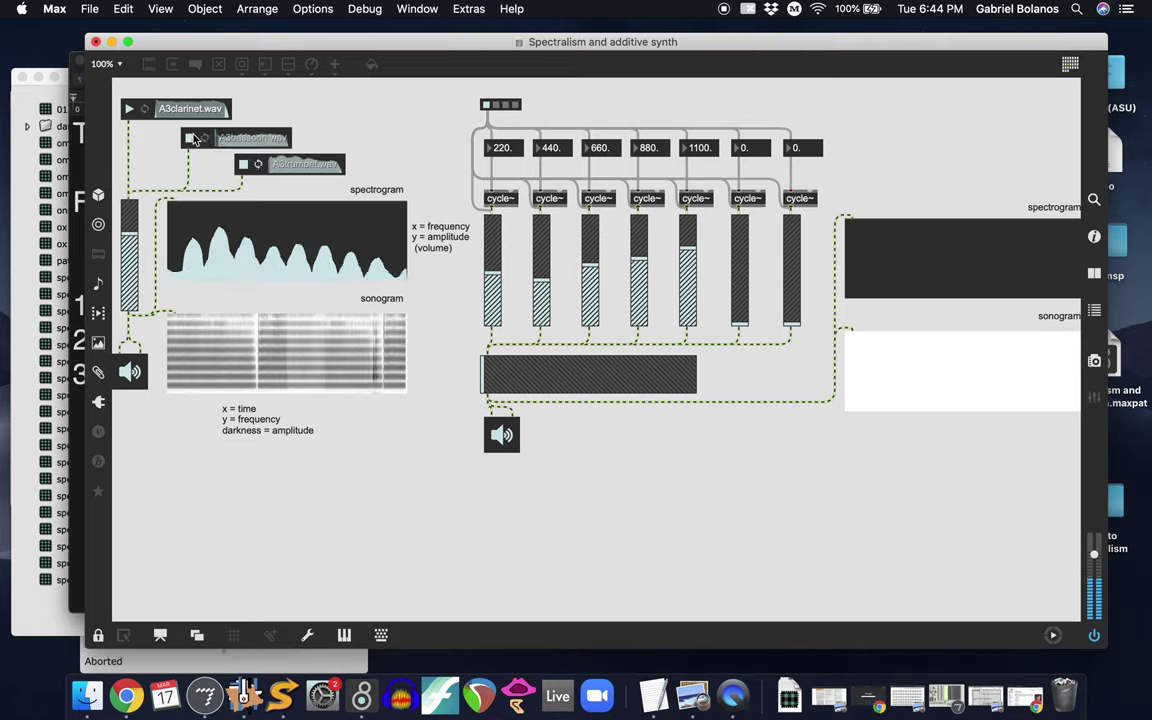
left_click(130, 110)
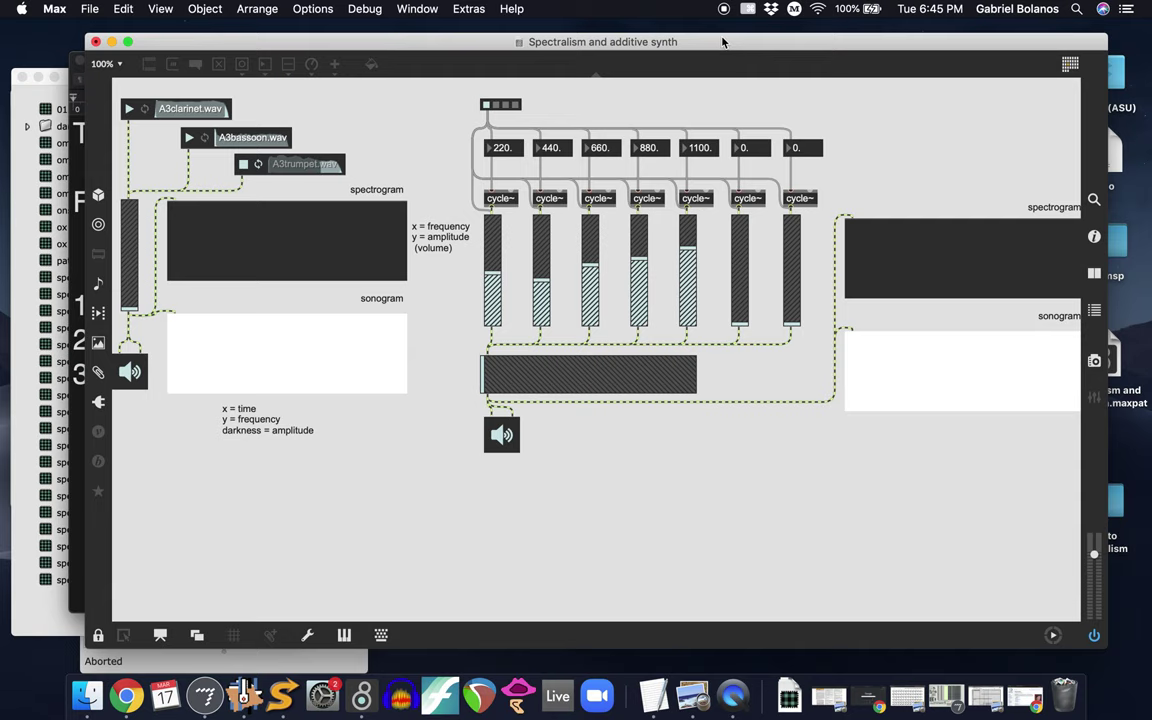
left_click_drag(720, 48, 620, 45)
left_click(1029, 70)
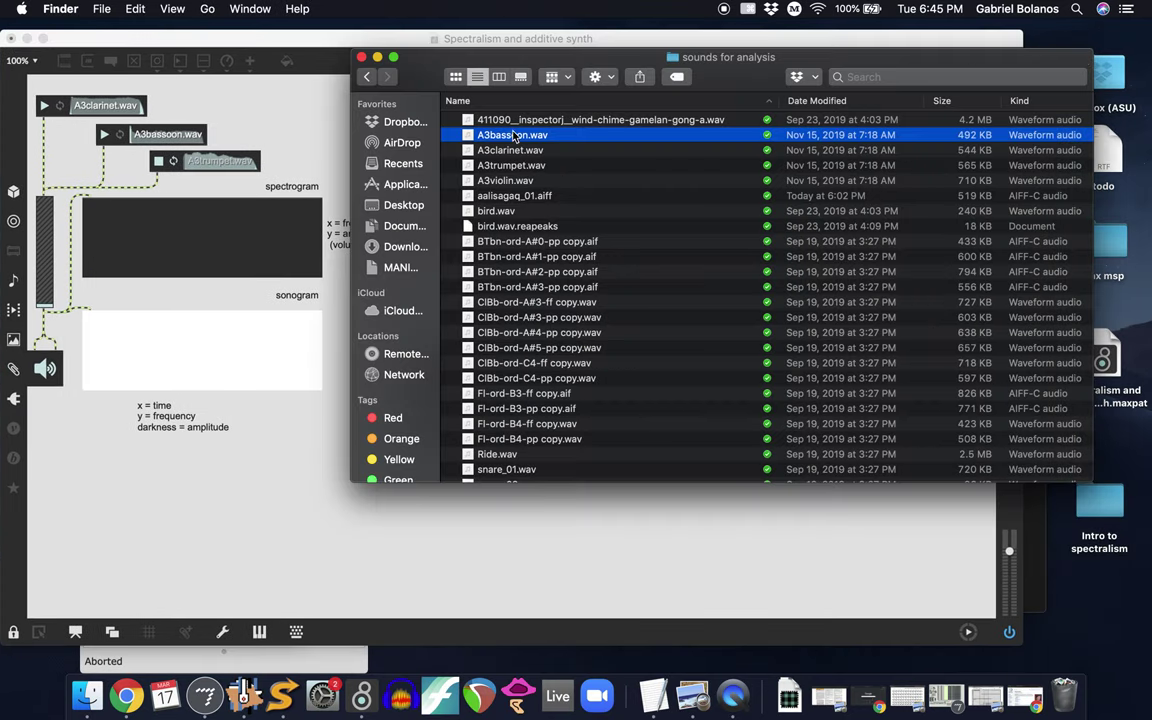
left_click(508, 152)
left_click_drag(508, 152, 283, 700)
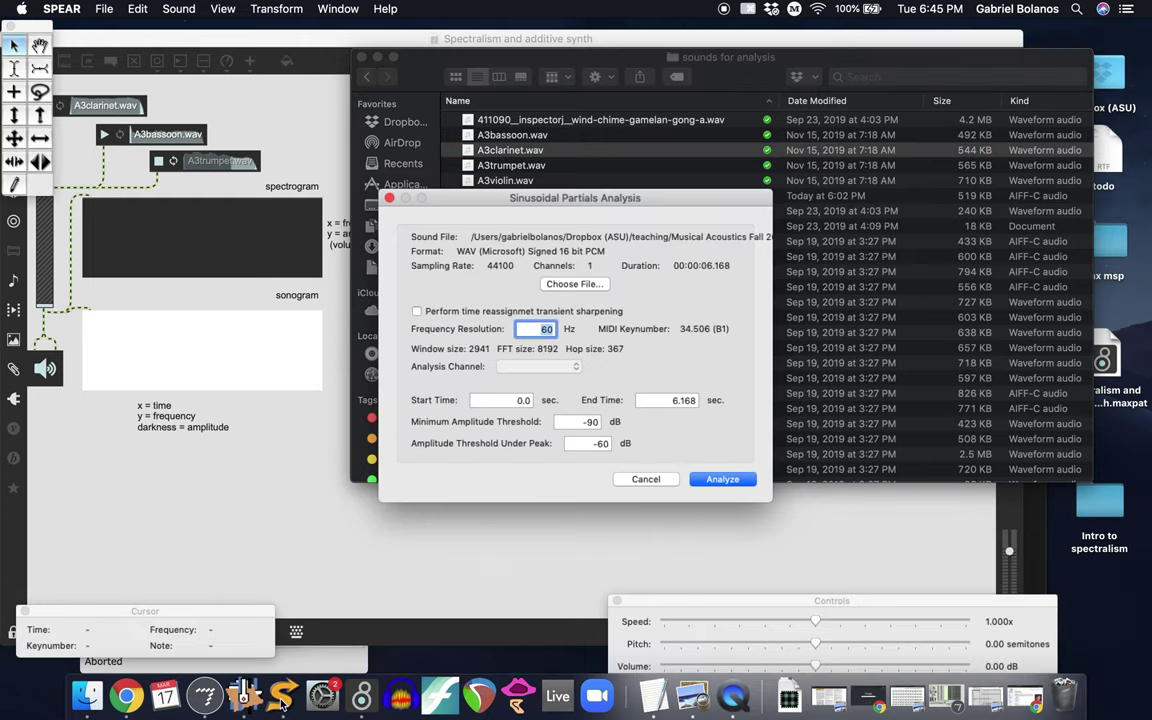
Run SPEAR's sinusoidal partials analysis on A3clarinet.wav and move its window aside to reveal the patch.
left_click(722, 479)
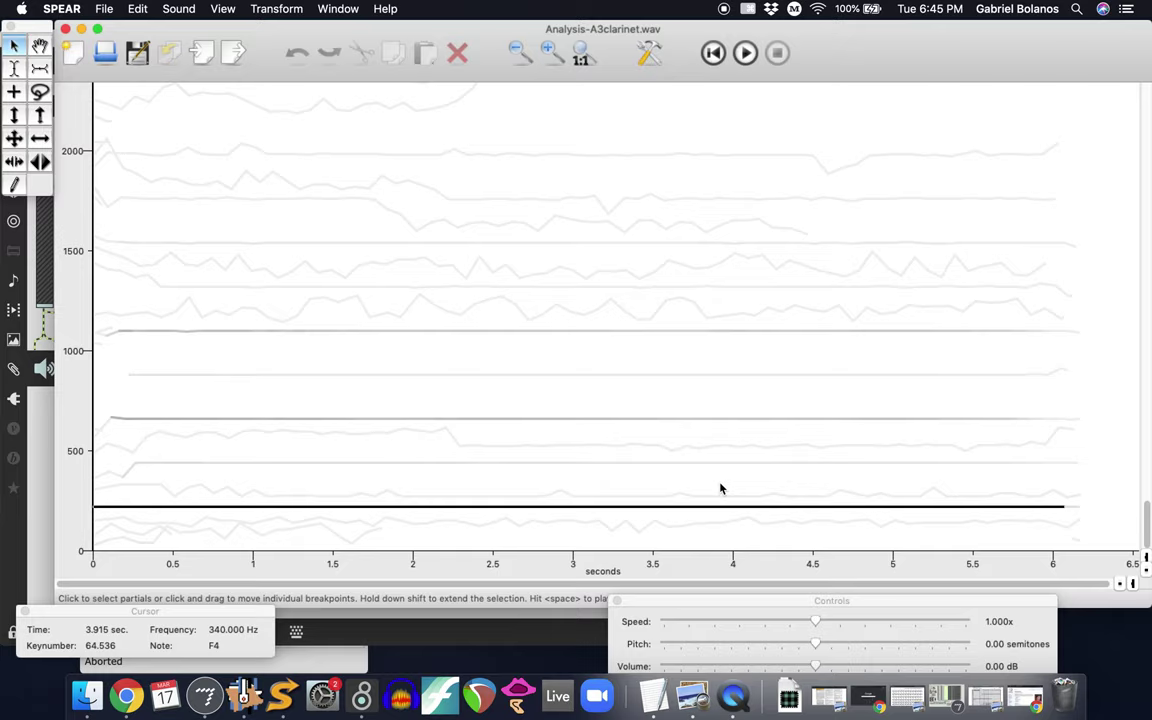
left_click_drag(330, 32, 476, 38)
left_click(150, 335)
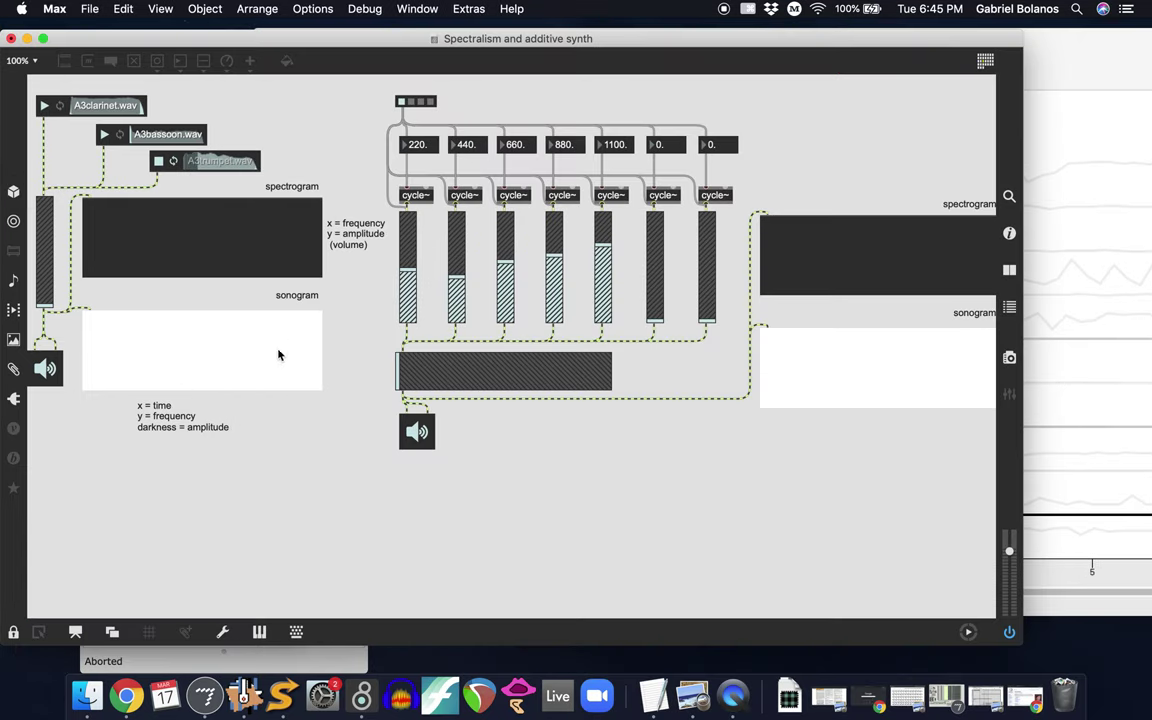
left_click(158, 160)
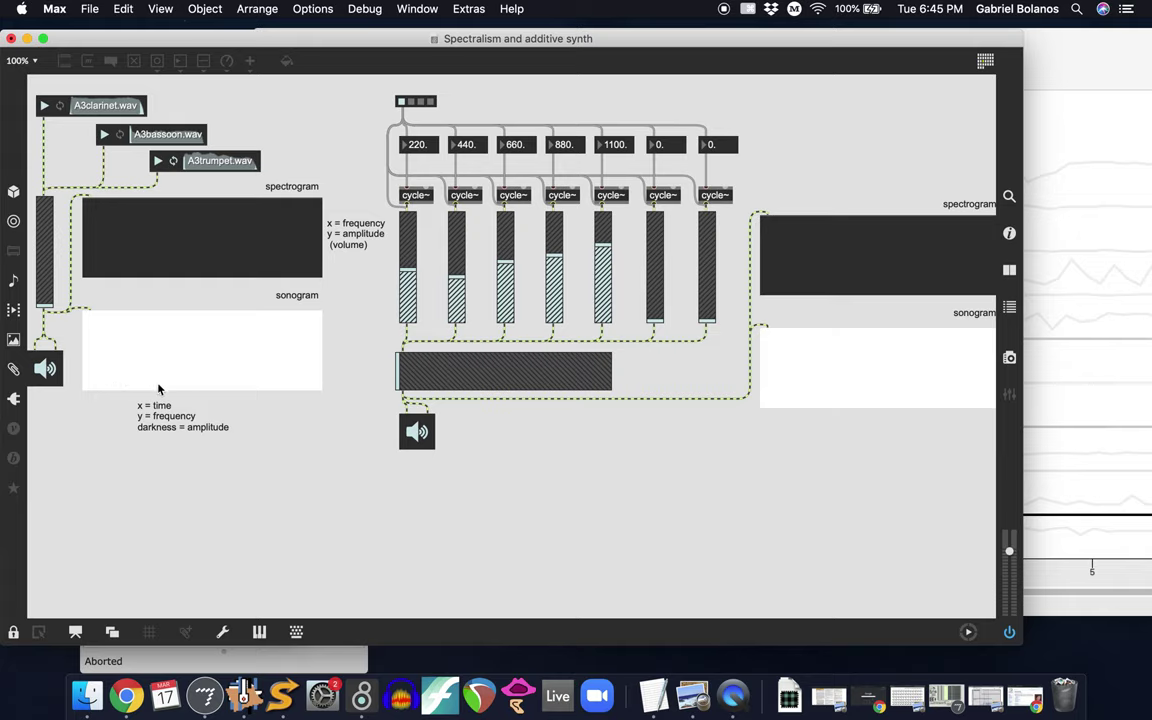
Bring the clarinet analysis forward, shift it left, and play back its partials once.
left_click(1065, 362)
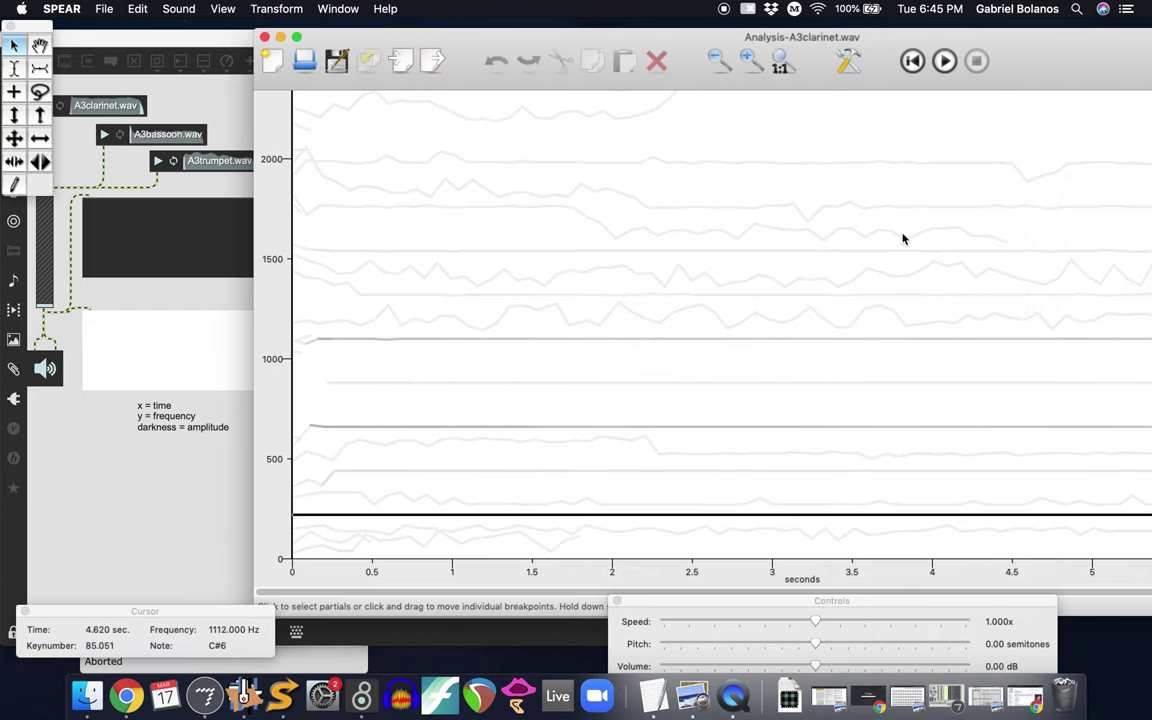
left_click_drag(674, 33, 477, 33)
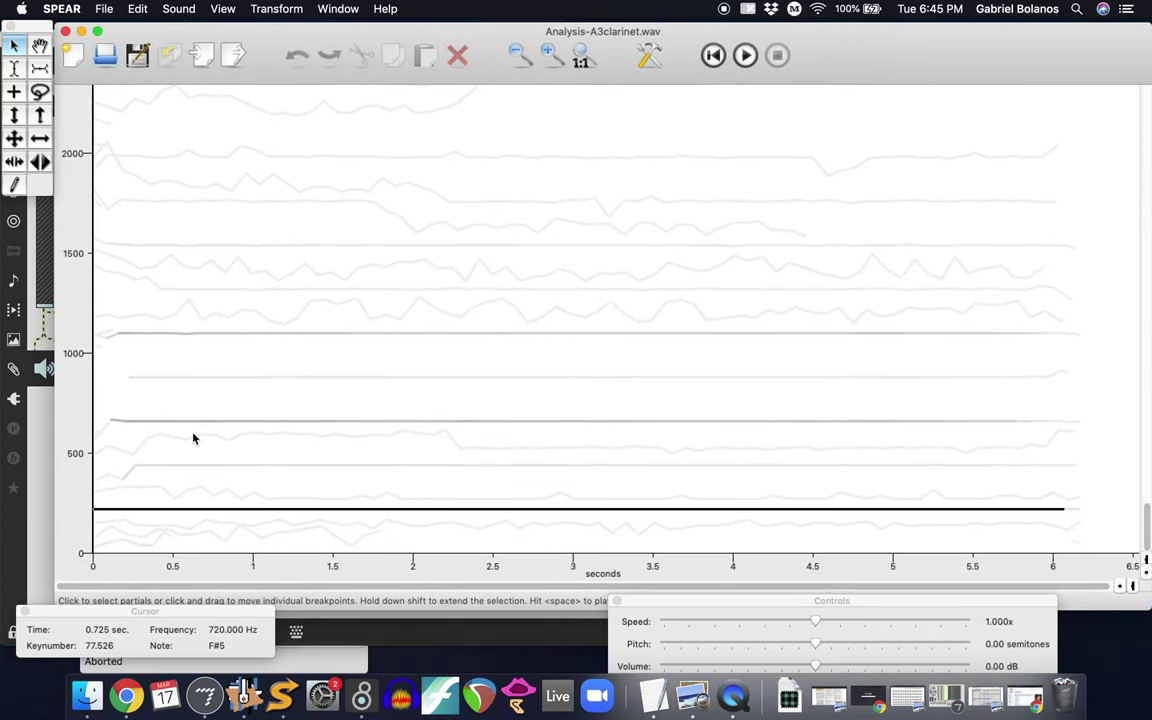
key("space")
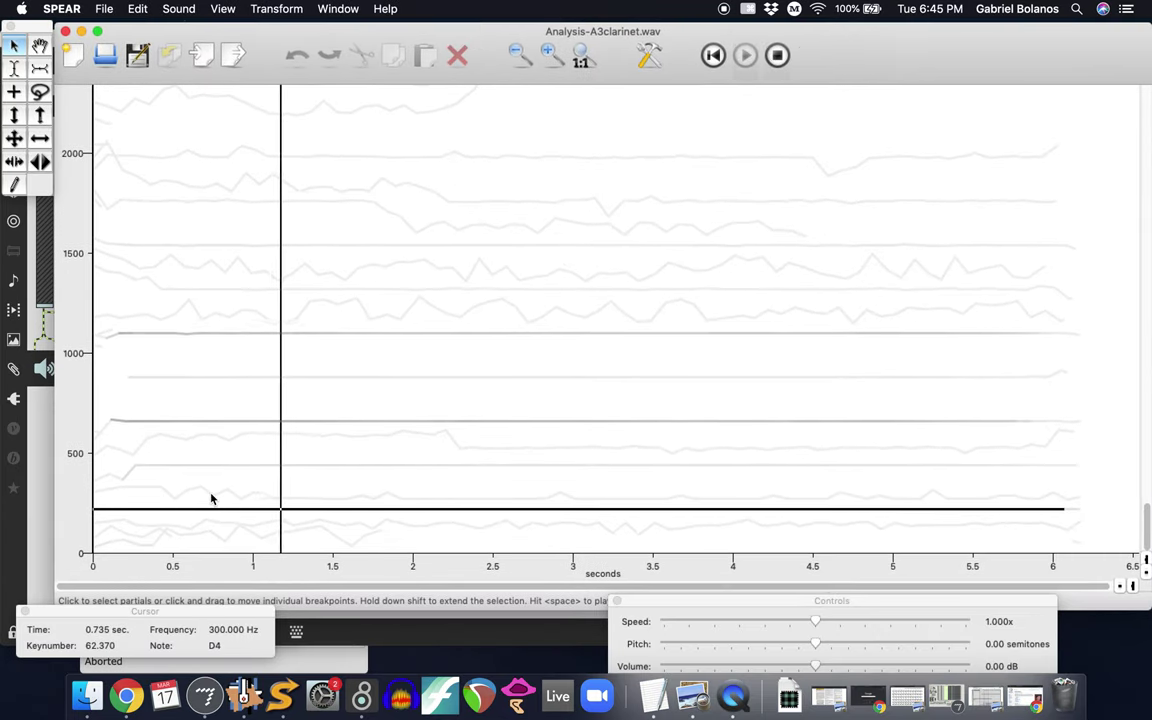
key("space")
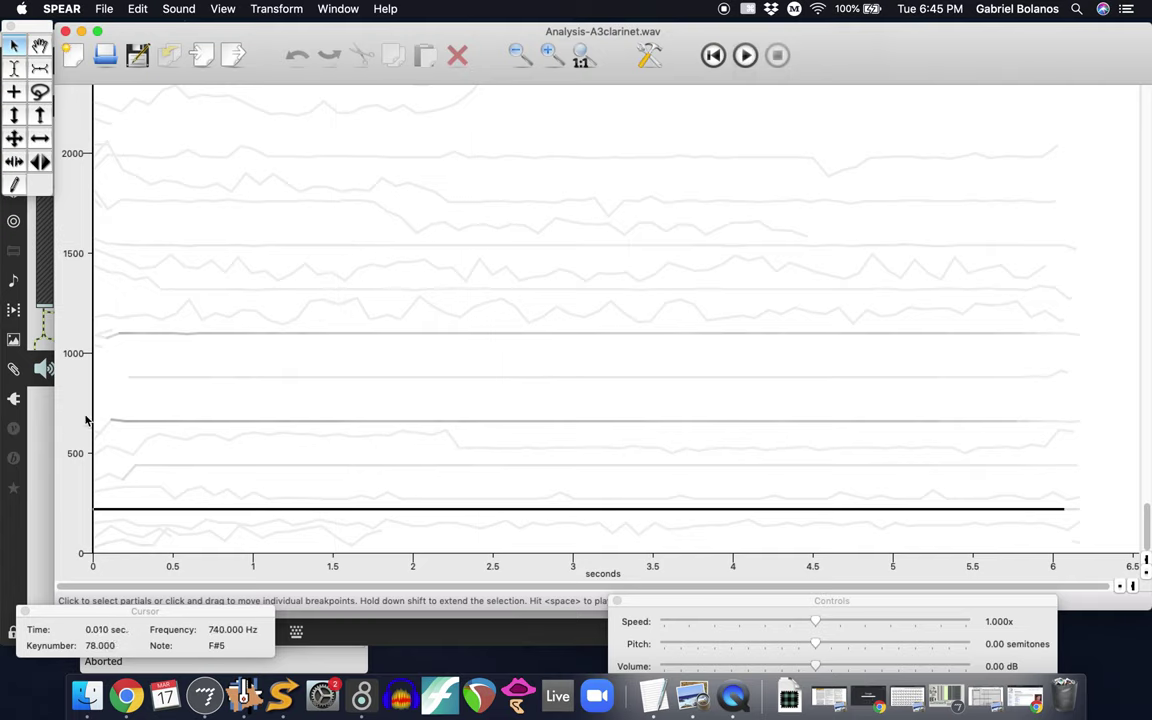
left_click(36, 400)
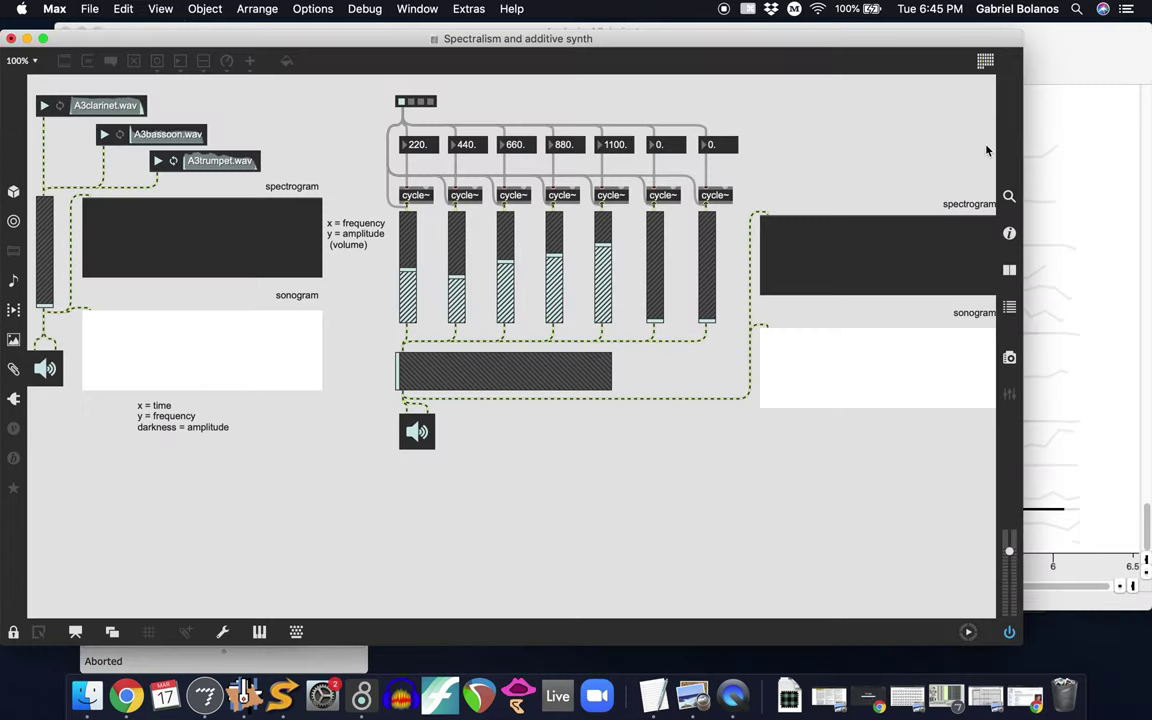
left_click(1093, 60)
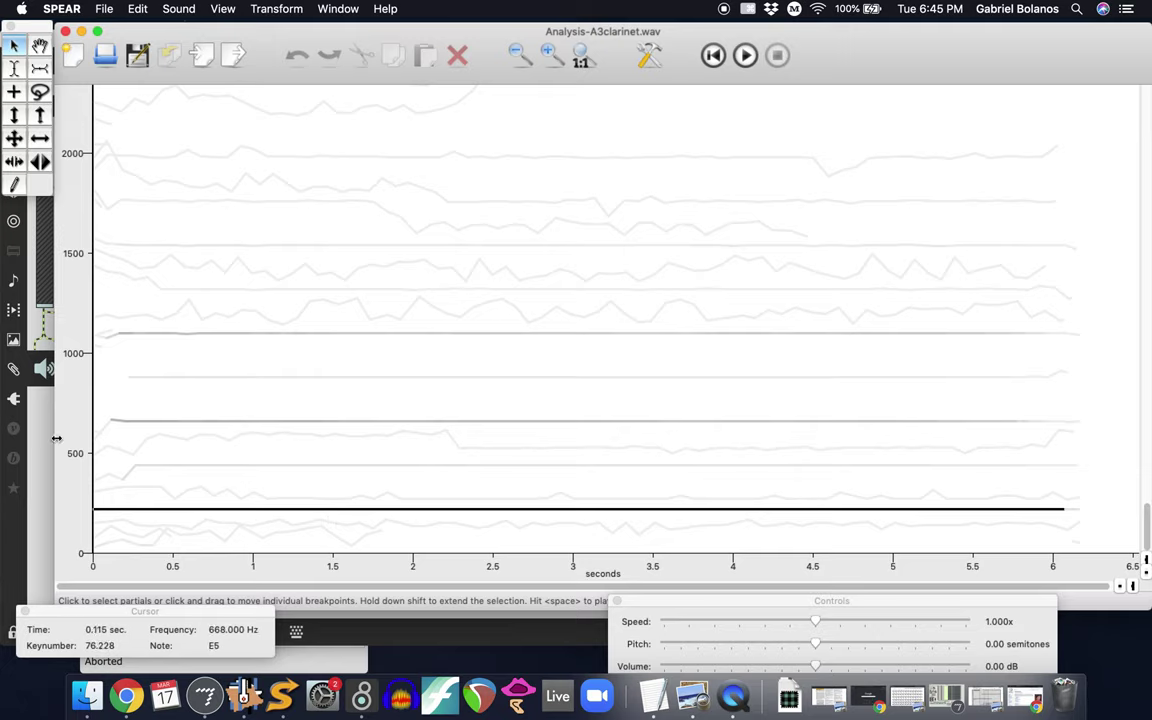
Back in the Max patch, replay A3clarinet.wav and then turn DSP off.
left_click(36, 412)
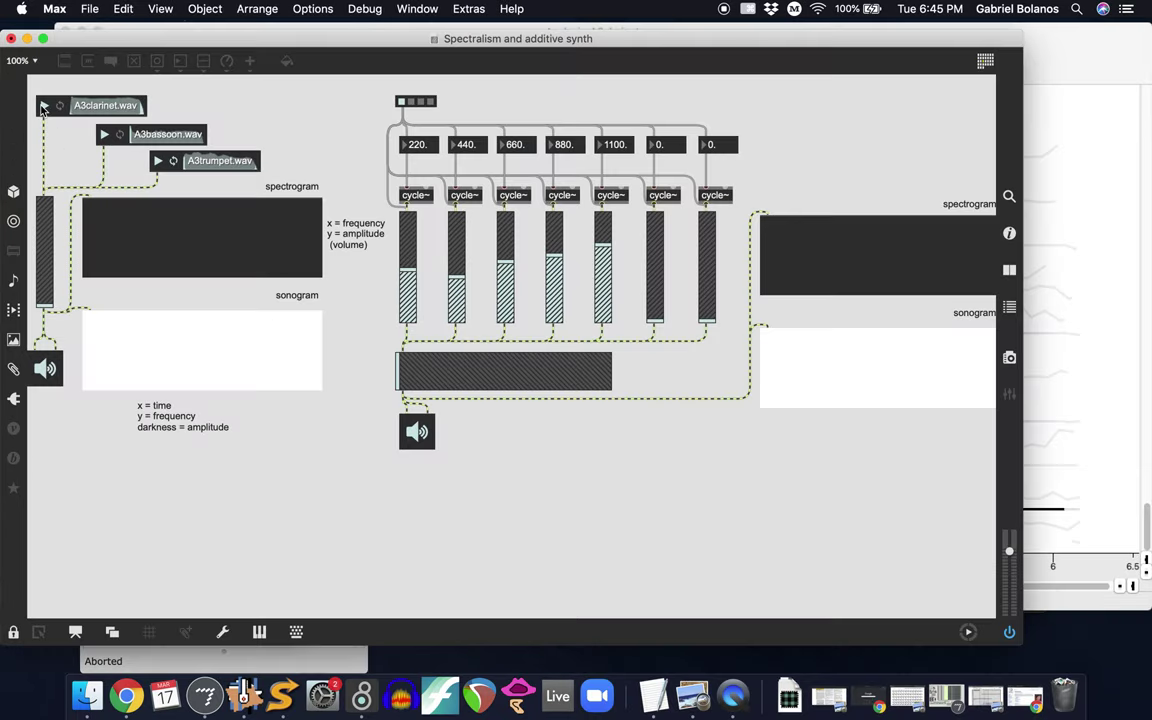
left_click(43, 106)
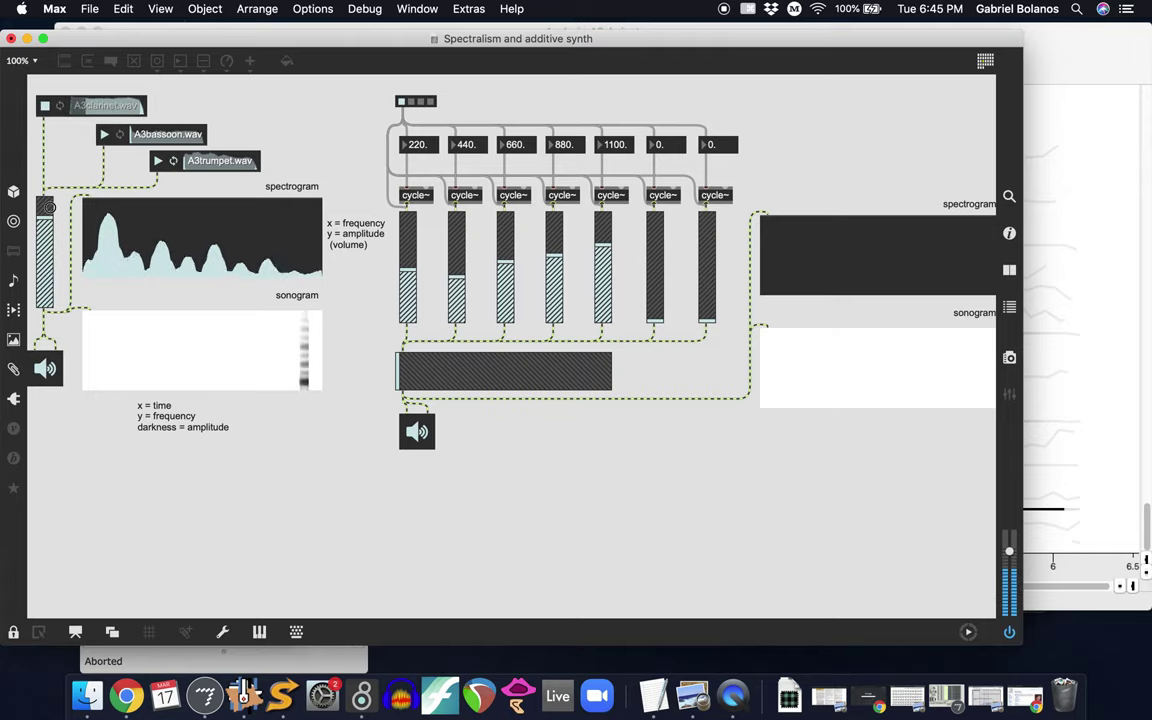
left_click(48, 368)
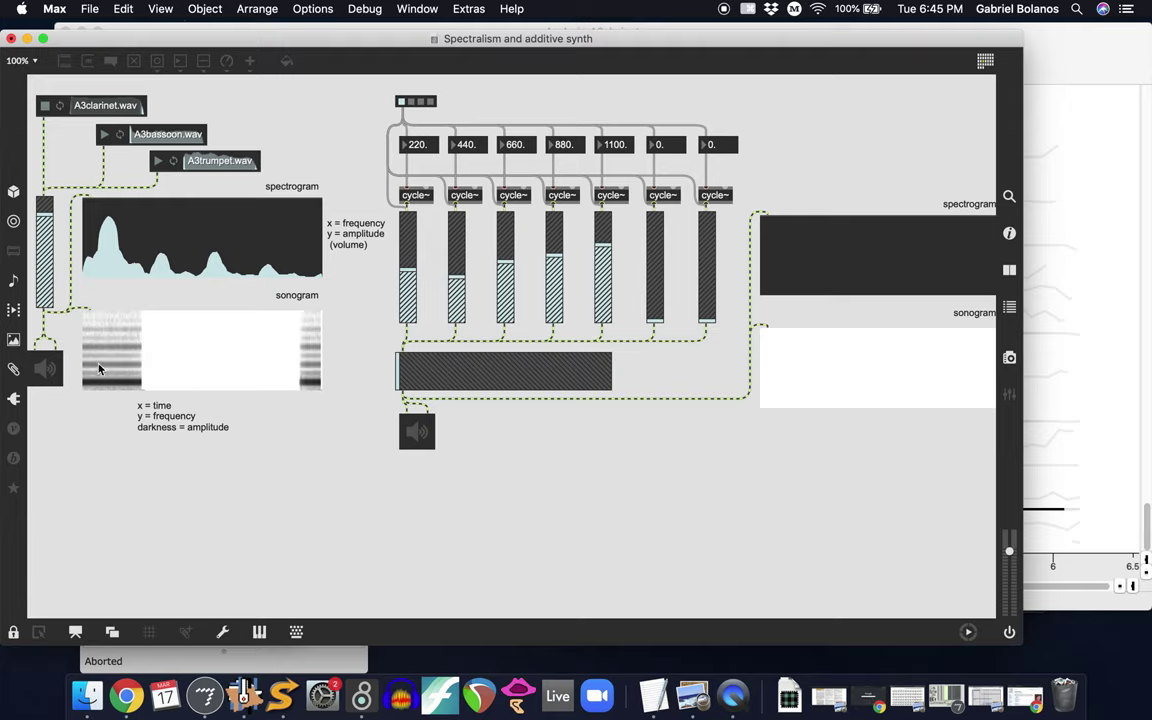
Check the clarinet partials at about 440, 664, 876, 1100, 1316, 1528 and 1760 Hz, then deselect.
left_click(1144, 260)
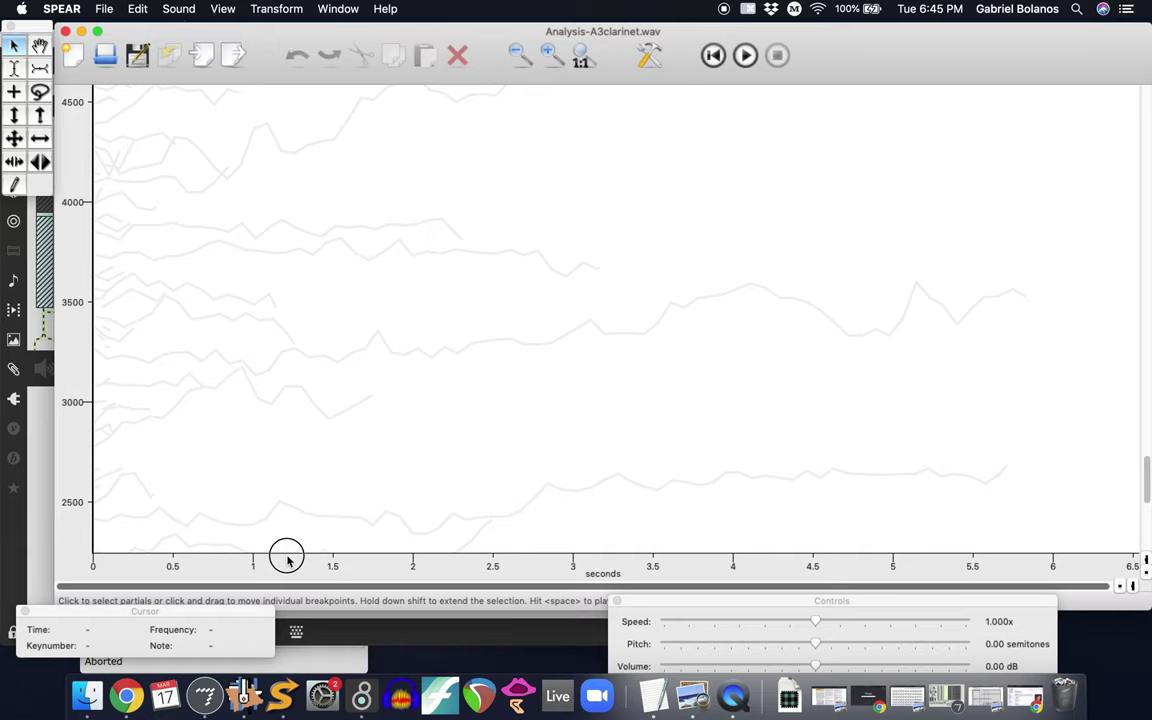
left_click_drag(1147, 467, 1147, 530)
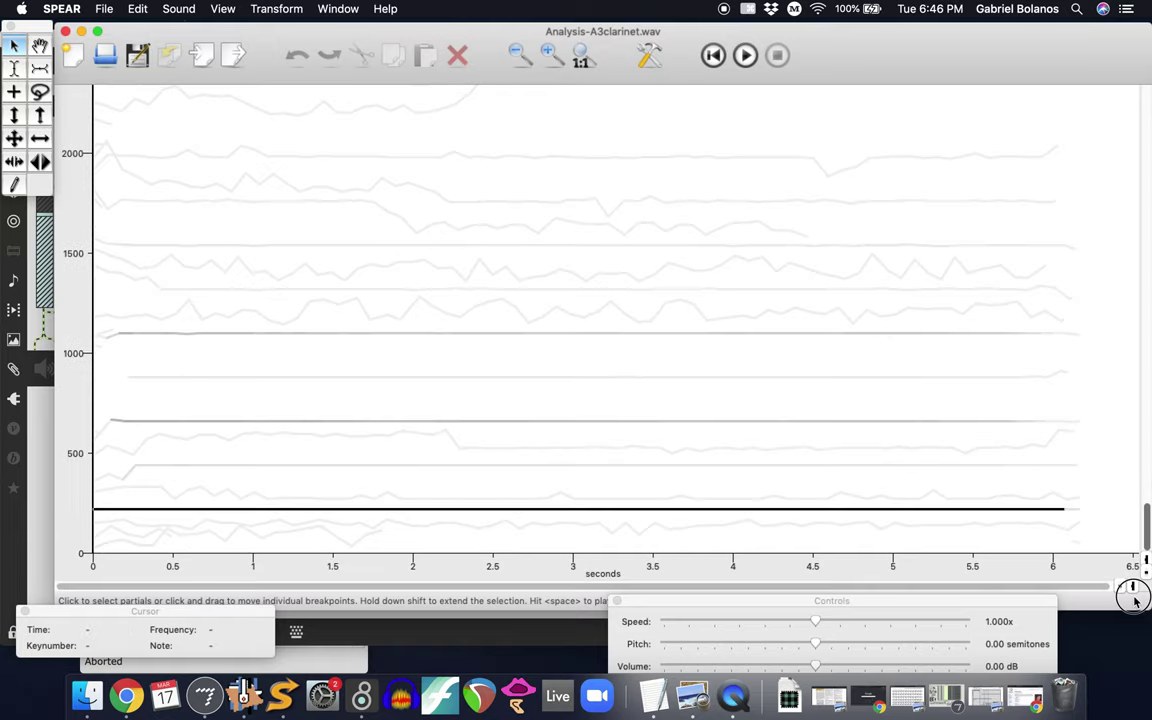
left_click(203, 470)
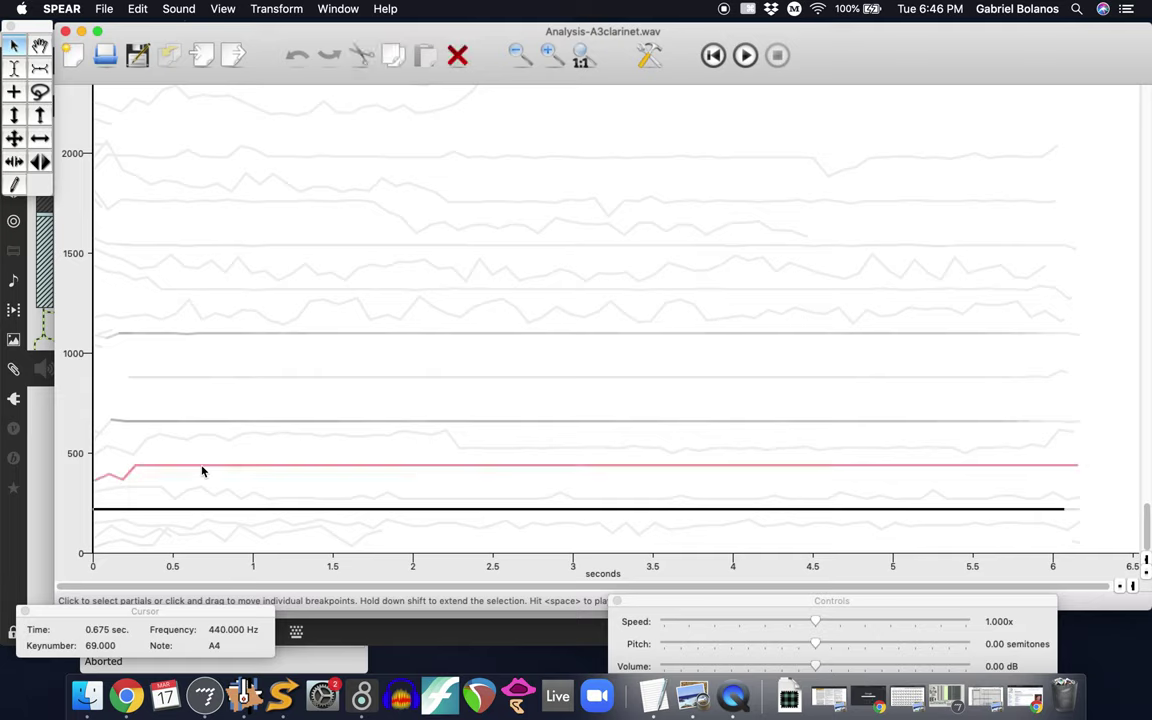
left_click(210, 425)
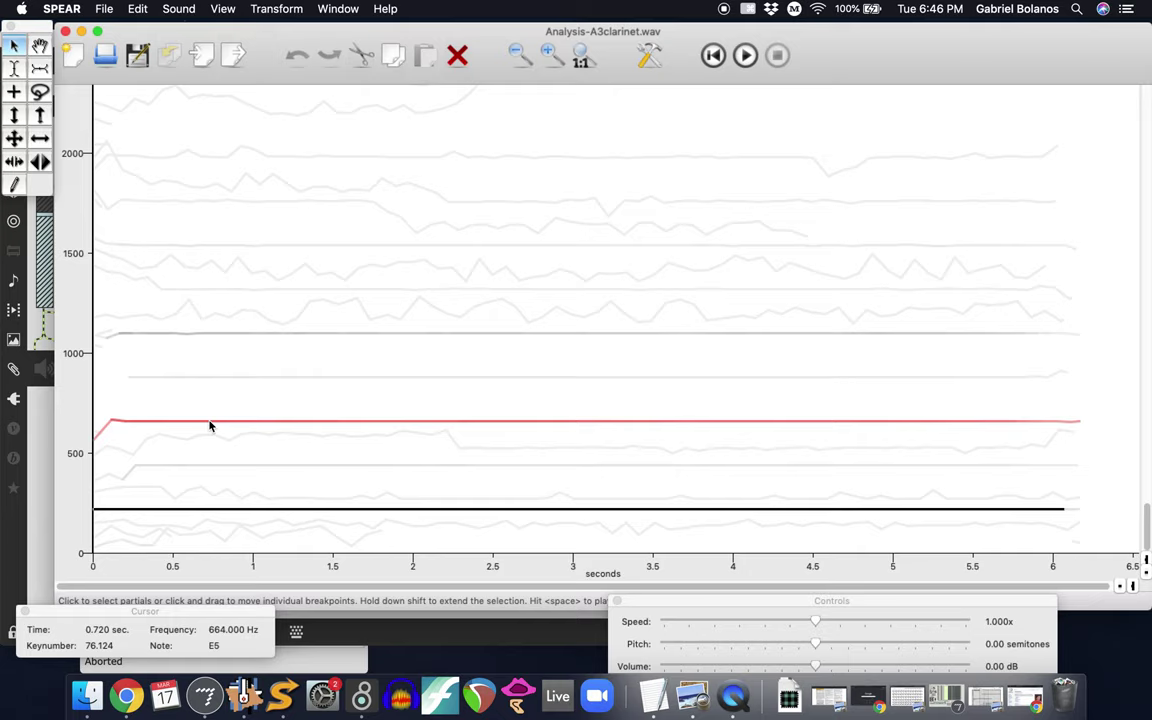
left_click(205, 383)
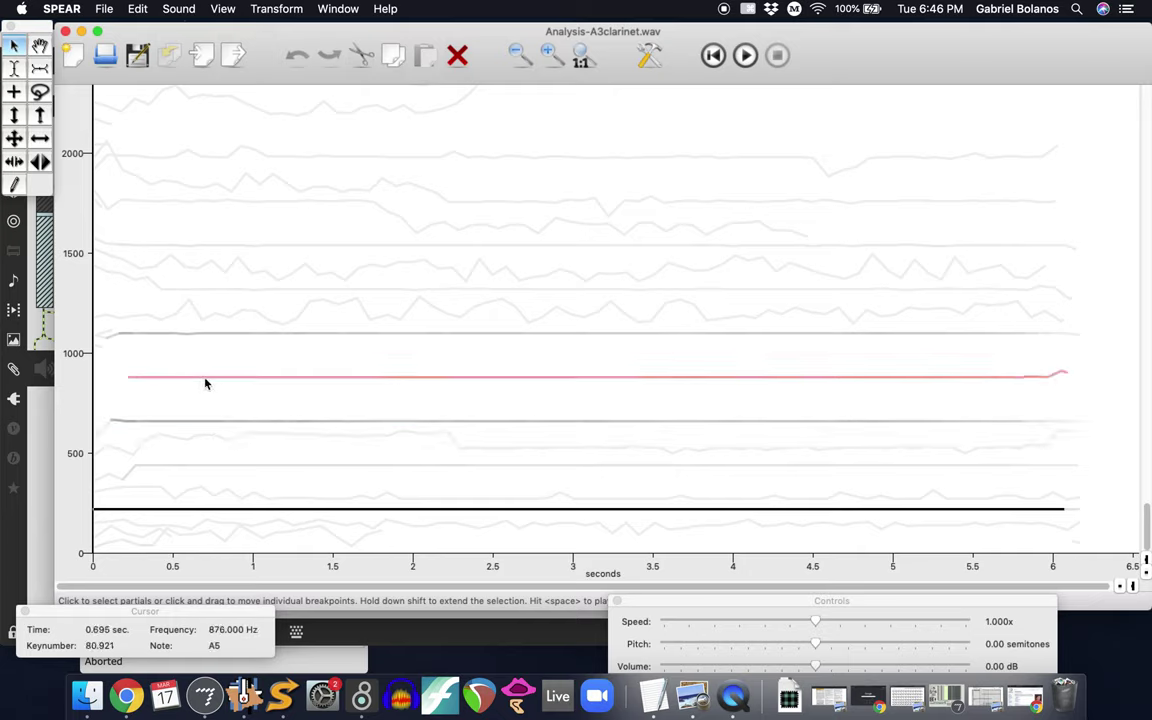
left_click(205, 339)
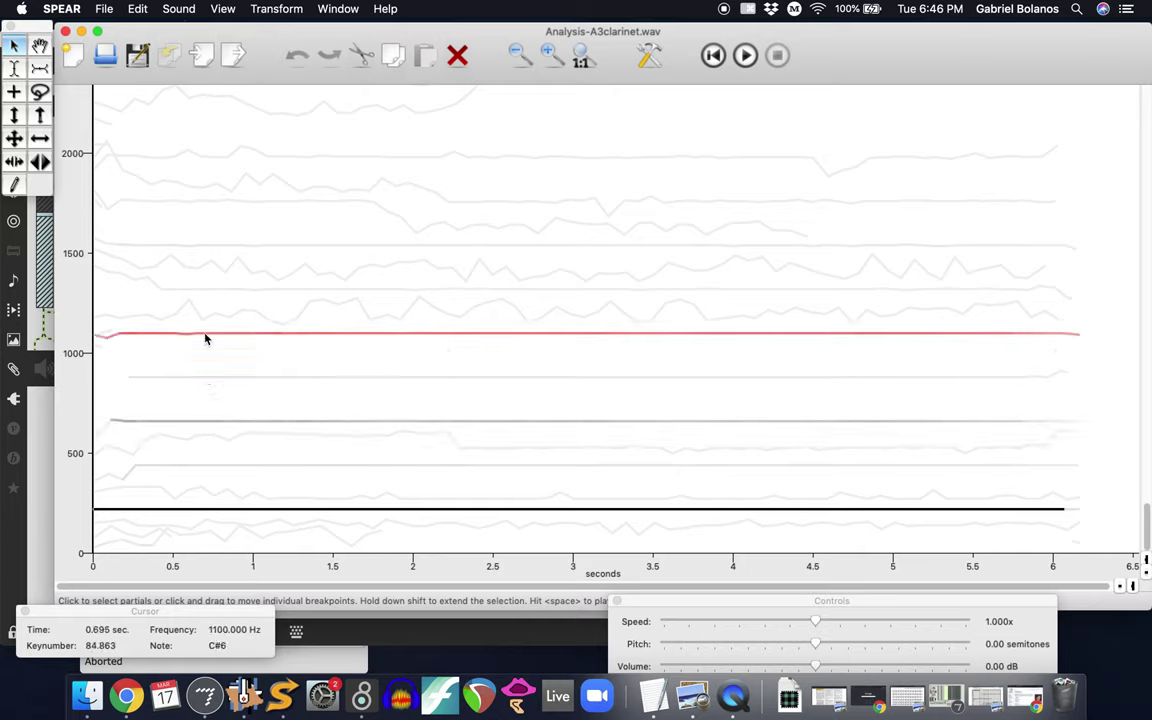
left_click(219, 291)
left_click(219, 248)
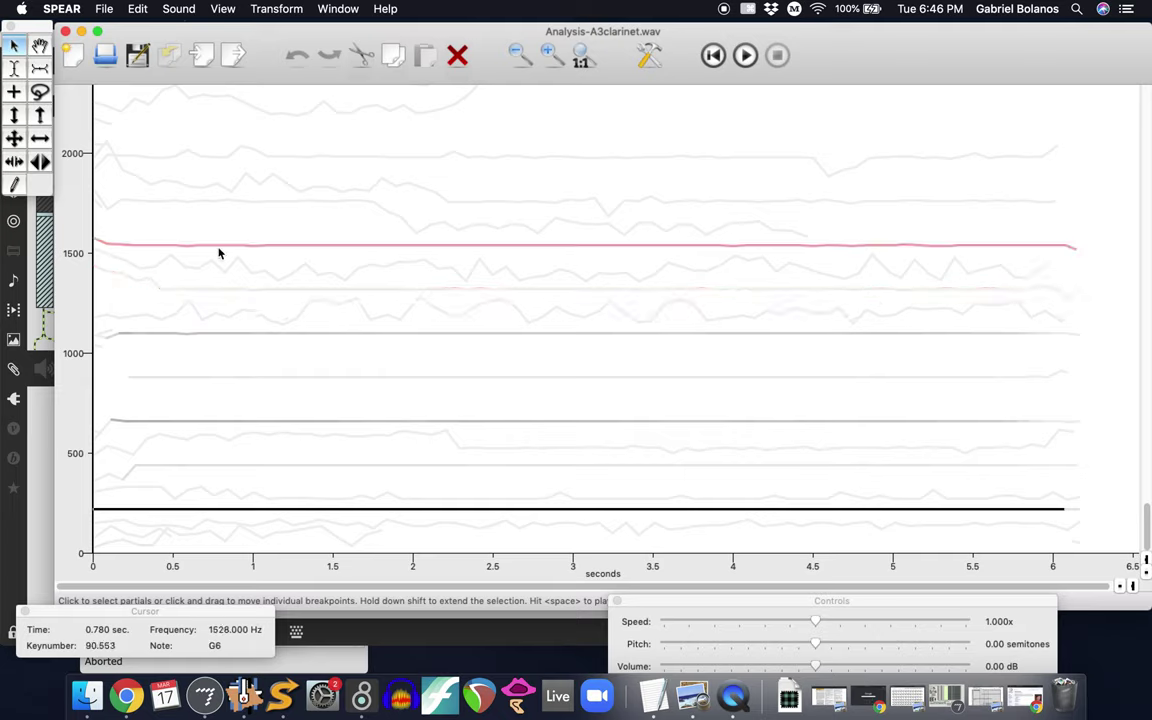
left_click(226, 201)
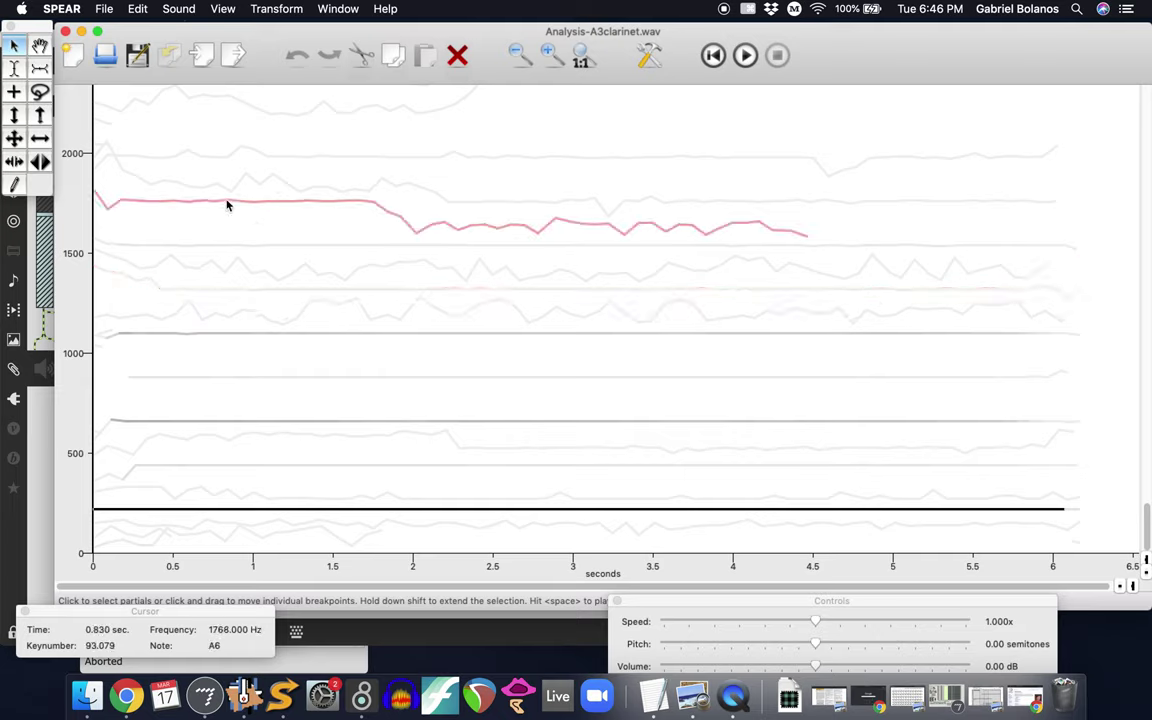
left_click(218, 492)
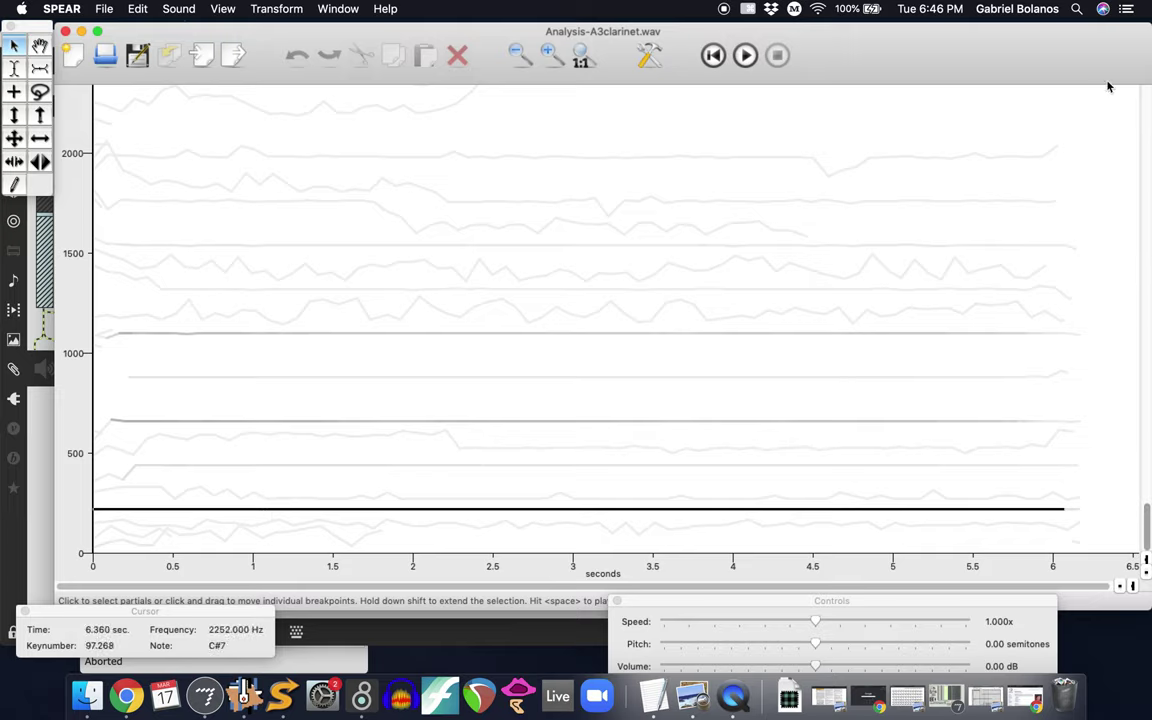
Narrow the clarinet analysis window and move the Max patch right so both sit side by side.
left_click_drag(1084, 50, 1072, 50)
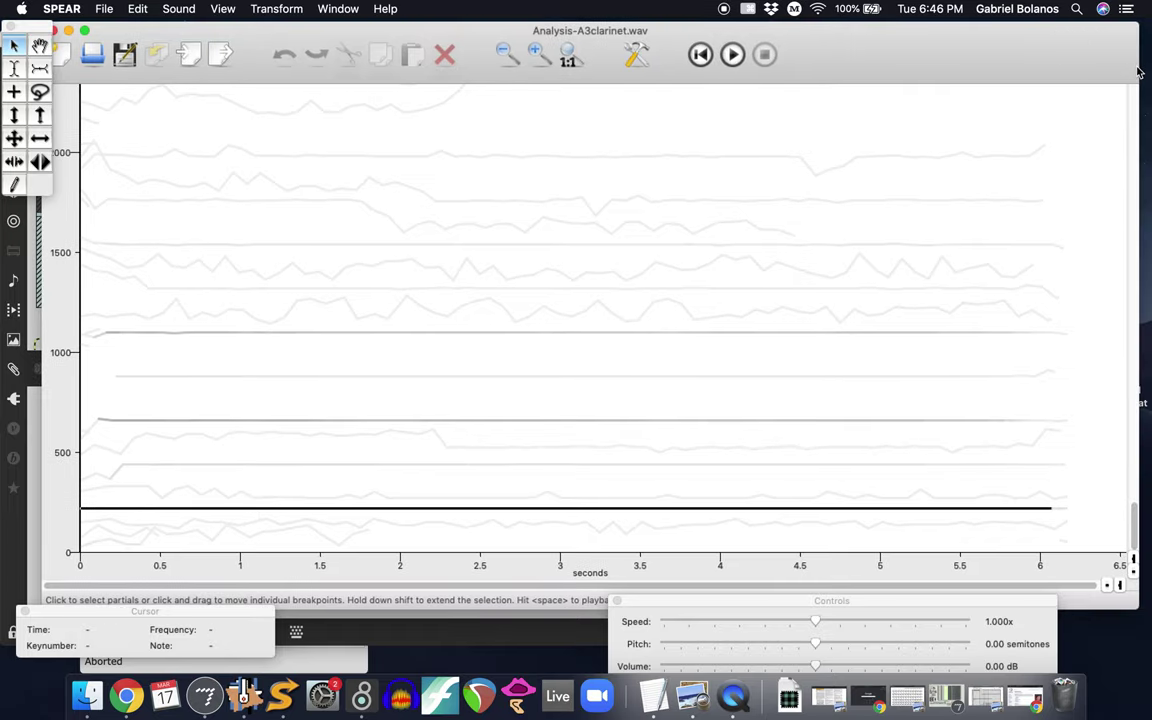
left_click_drag(1140, 64, 442, 90)
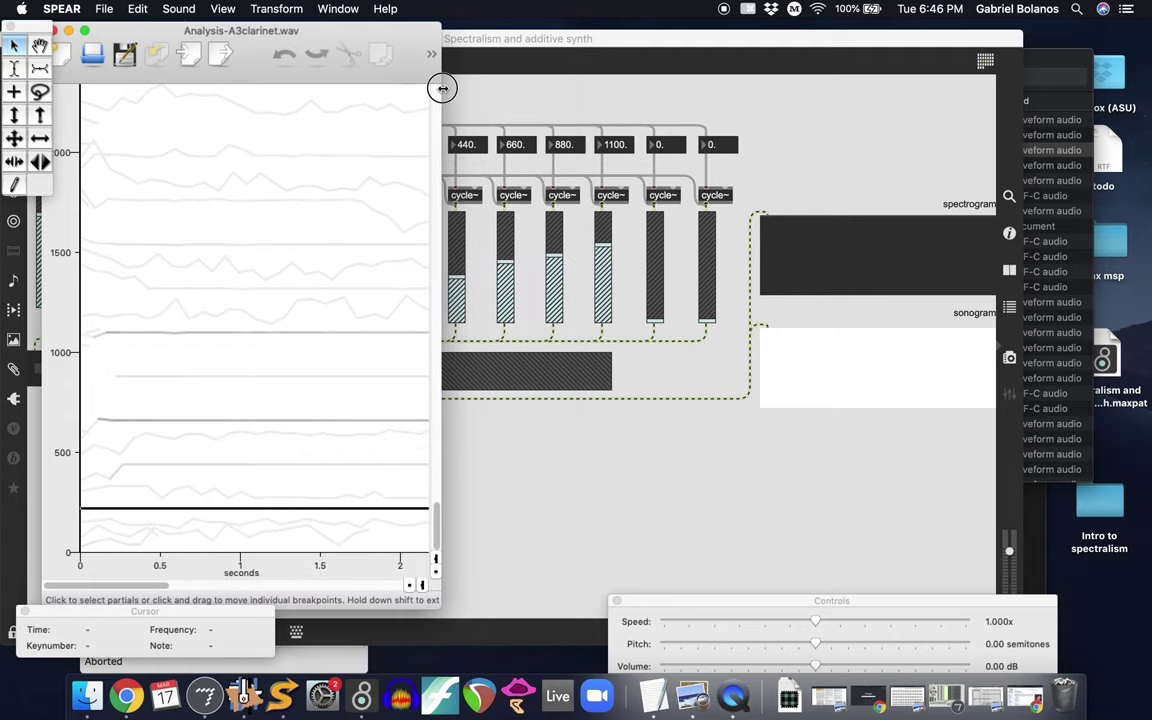
left_click(688, 37)
left_click_drag(688, 37, 830, 20)
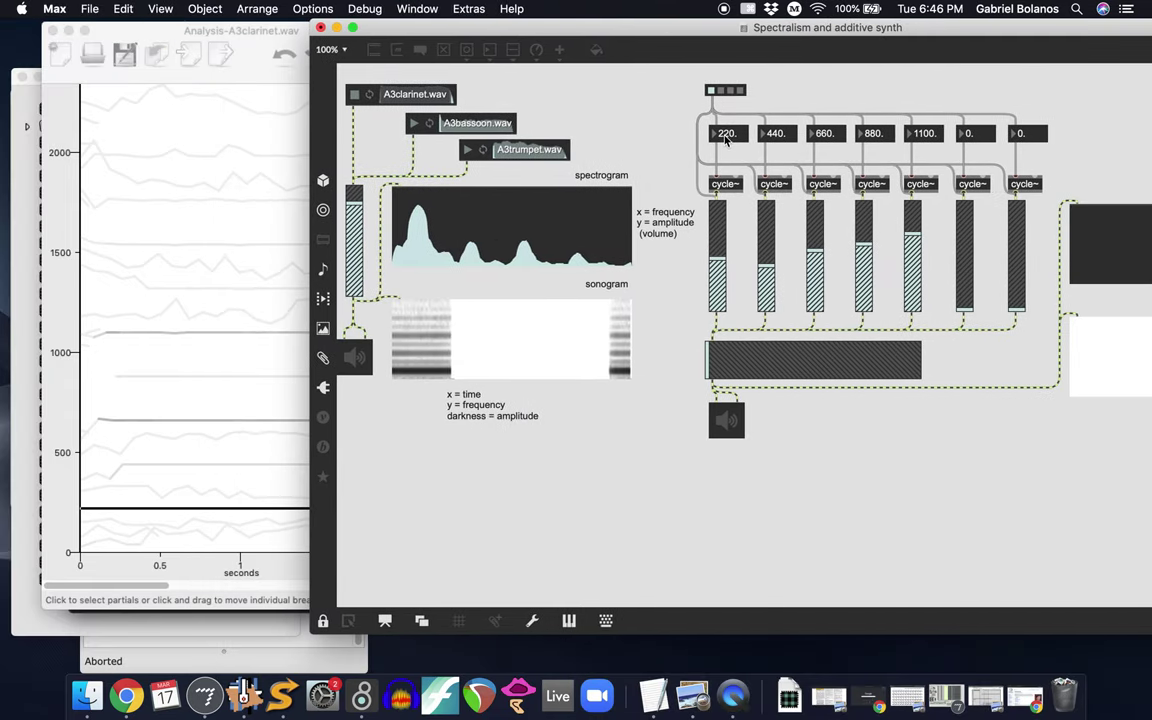
left_click(126, 514)
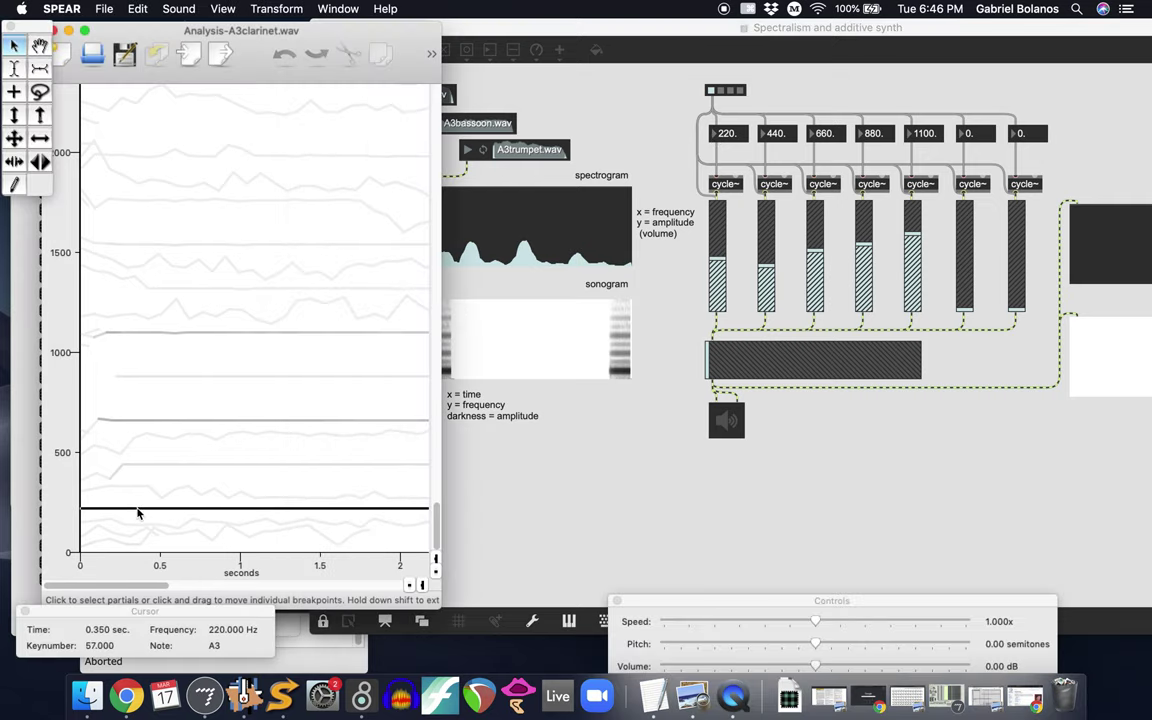
Match partial amplitudes to the analysis, making 880 Hz nearly silent and lowering 1100 Hz.
left_click(716, 212)
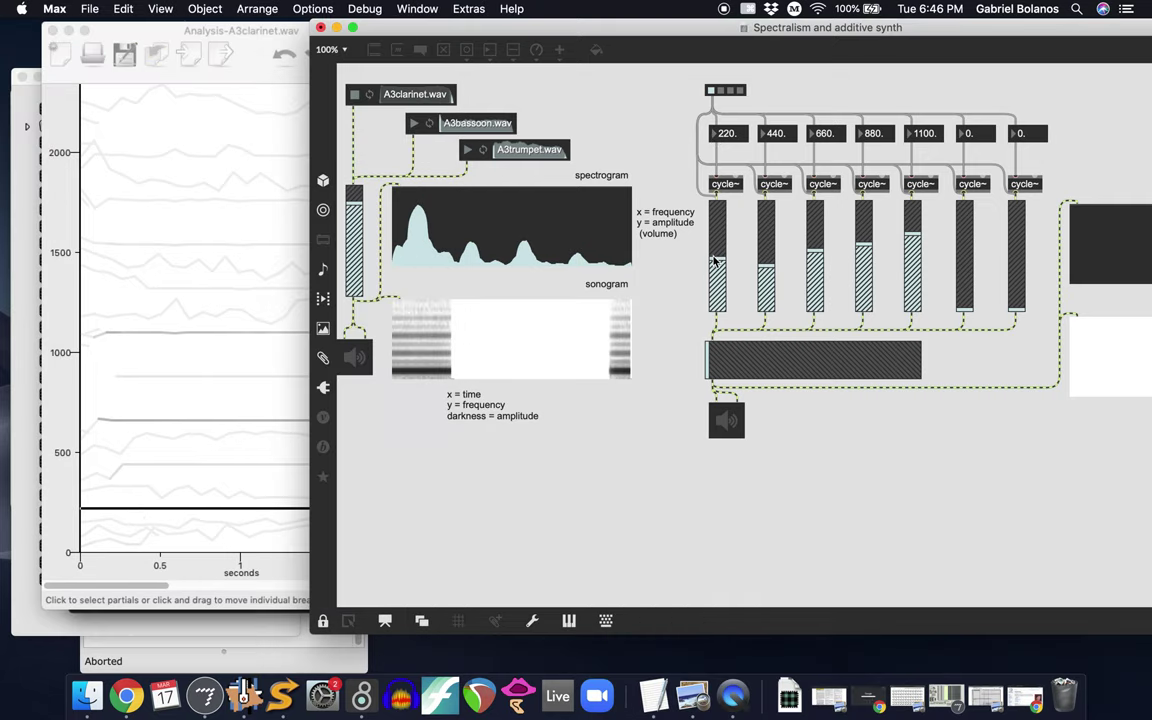
left_click(159, 483)
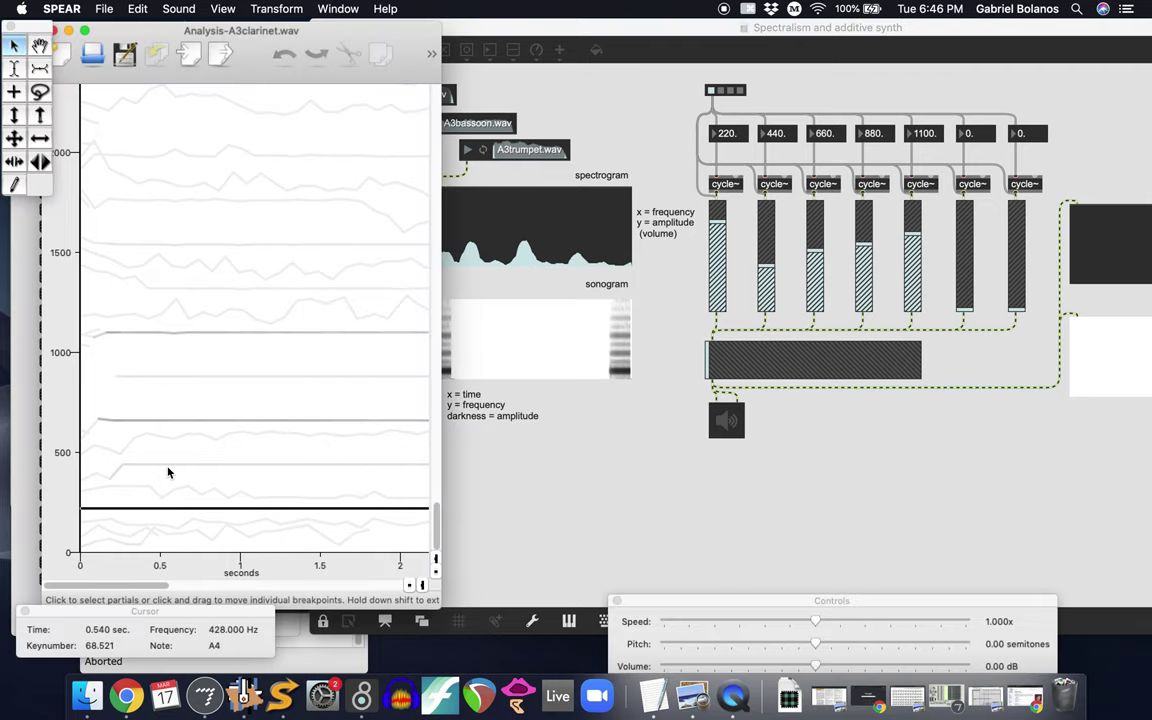
left_click(767, 281)
left_click(231, 443)
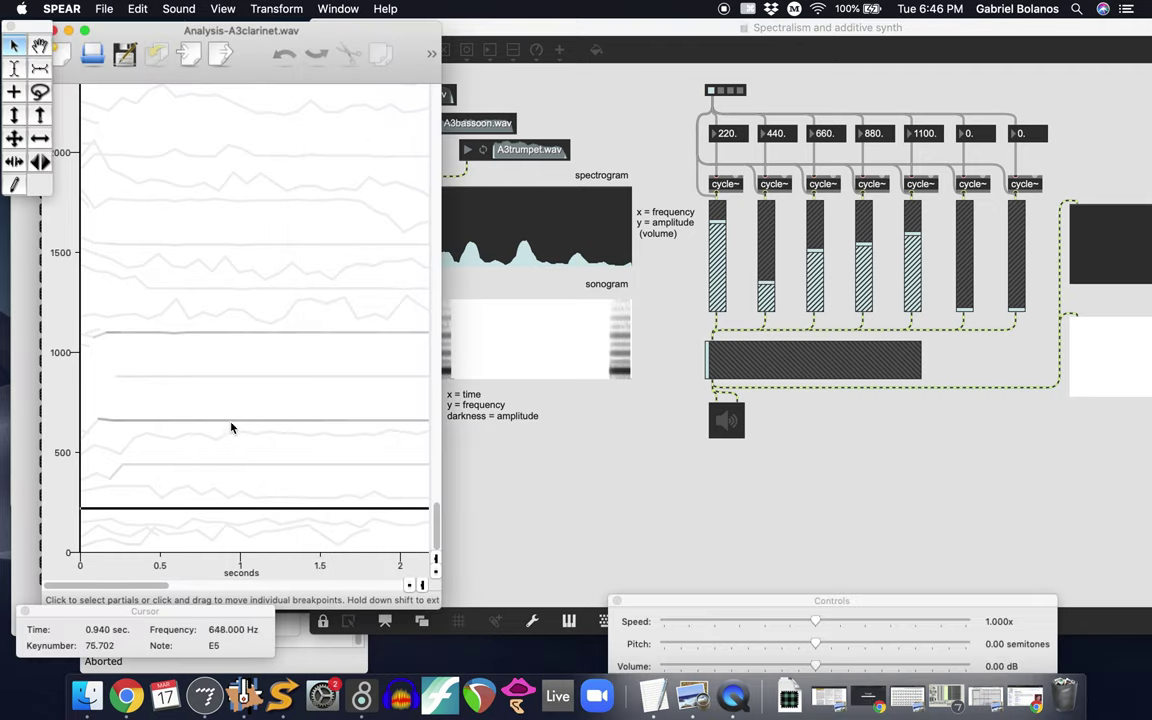
left_click(849, 63)
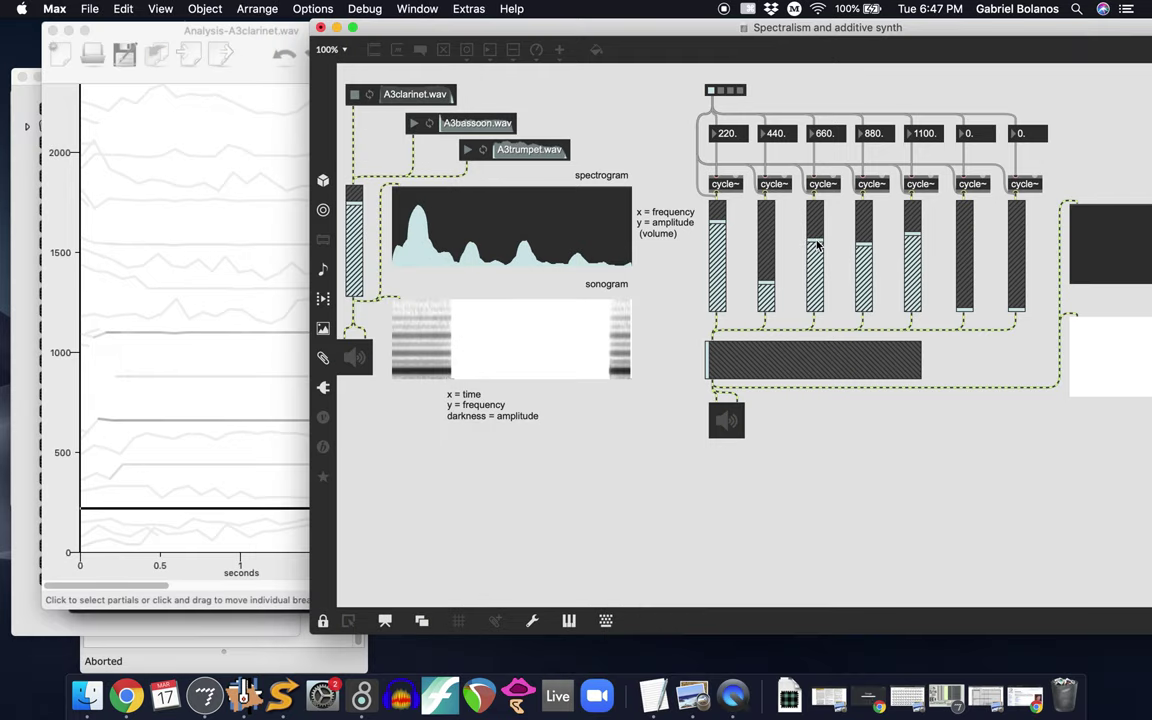
left_click(145, 458)
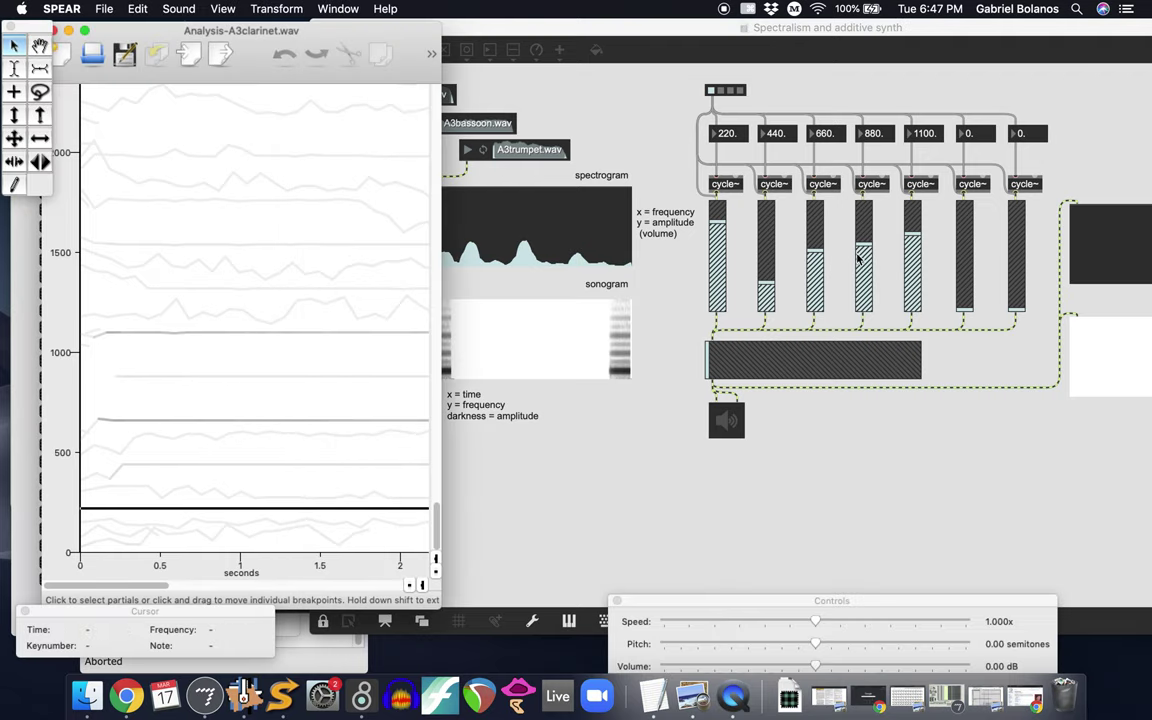
left_click(867, 300)
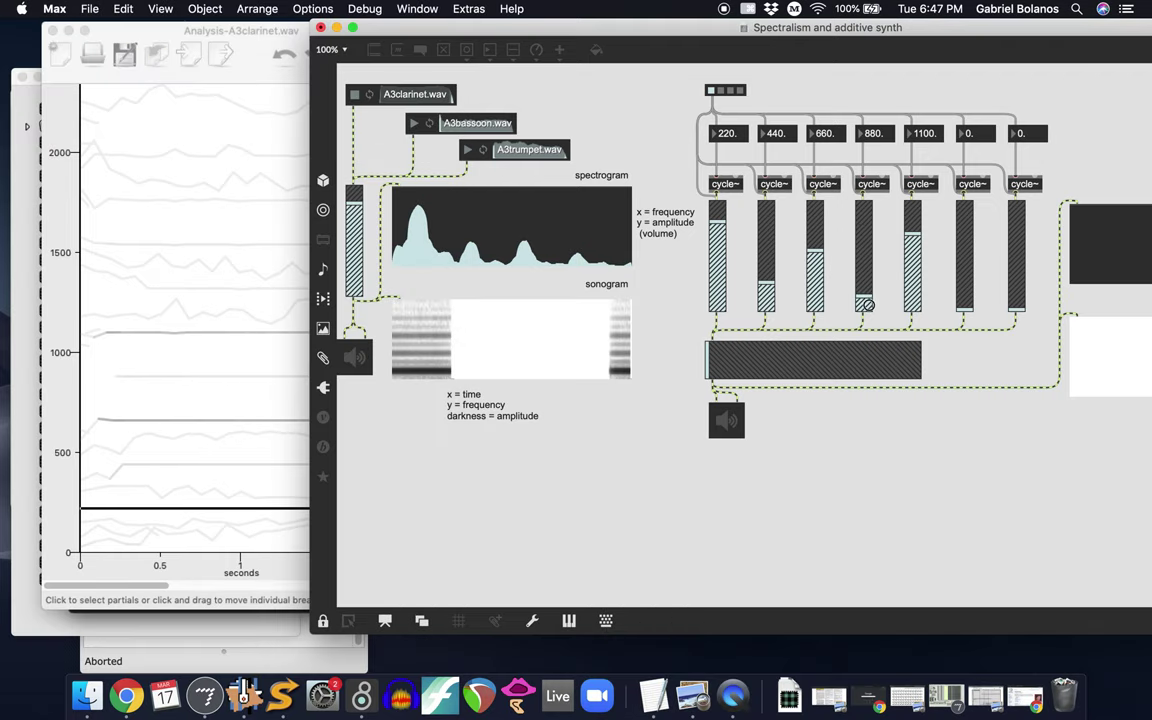
left_click_drag(910, 248, 913, 283)
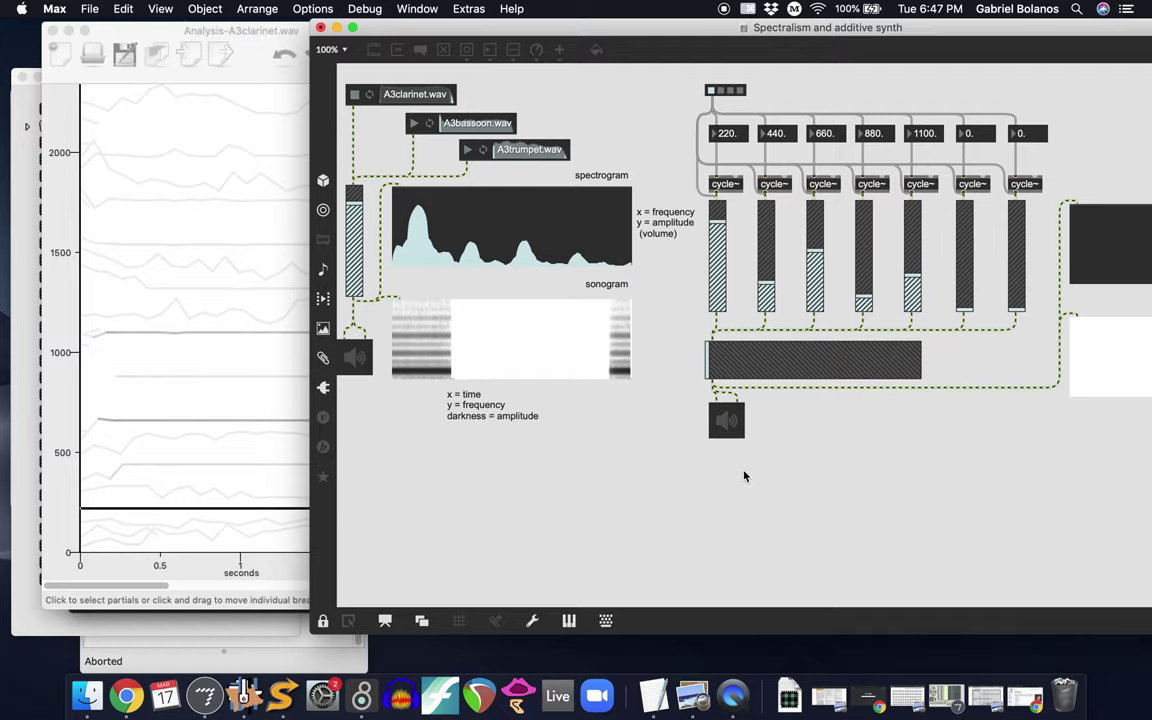
left_click_drag(918, 25, 688, 25)
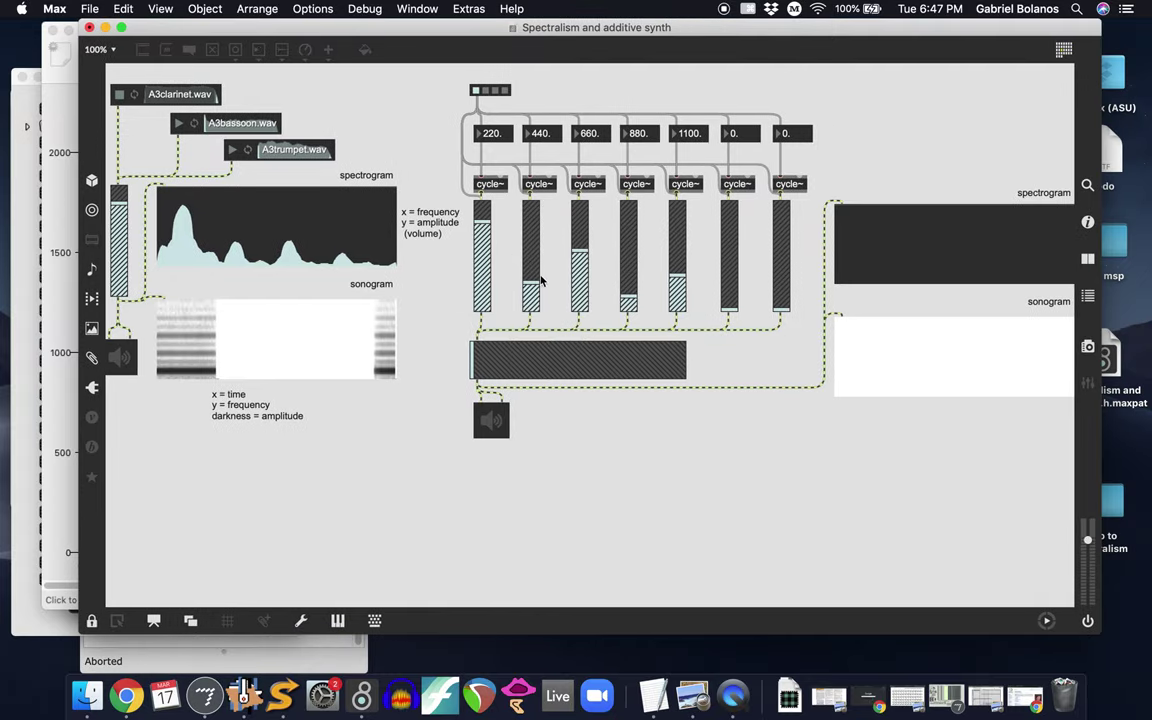
Sound the additive synth alone, with the clarinet level silenced and the synth output raised.
left_click(491, 420)
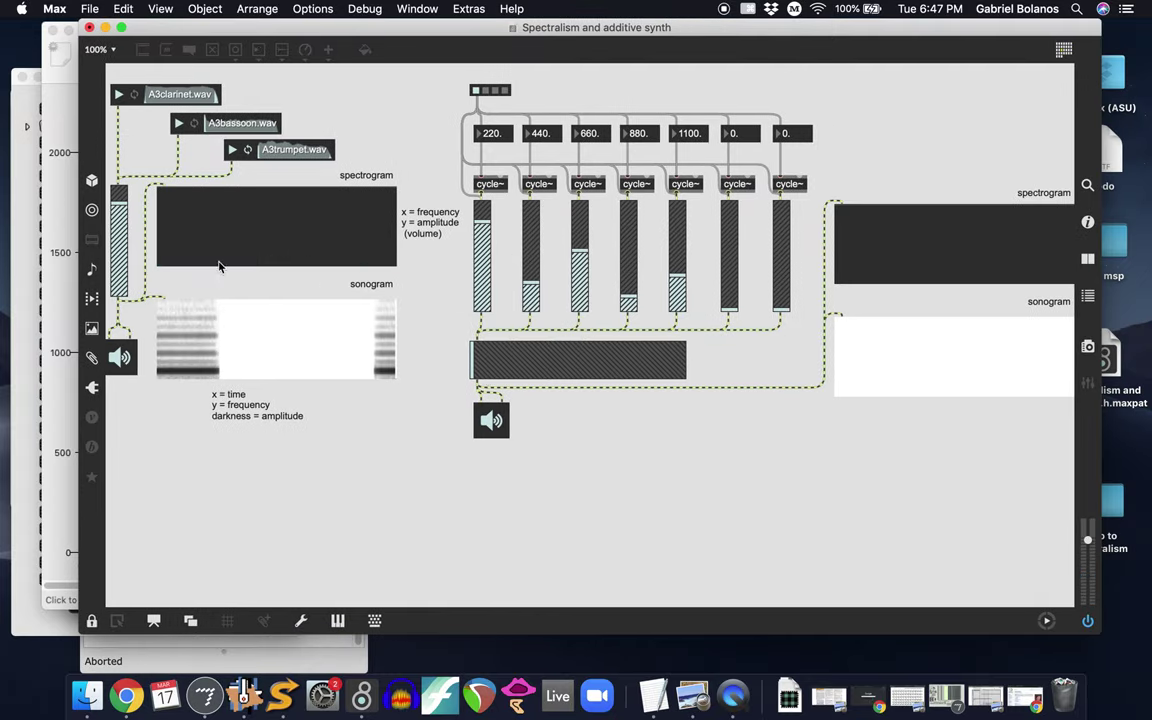
left_click_drag(118, 208, 117, 526)
left_click_drag(489, 344, 620, 358)
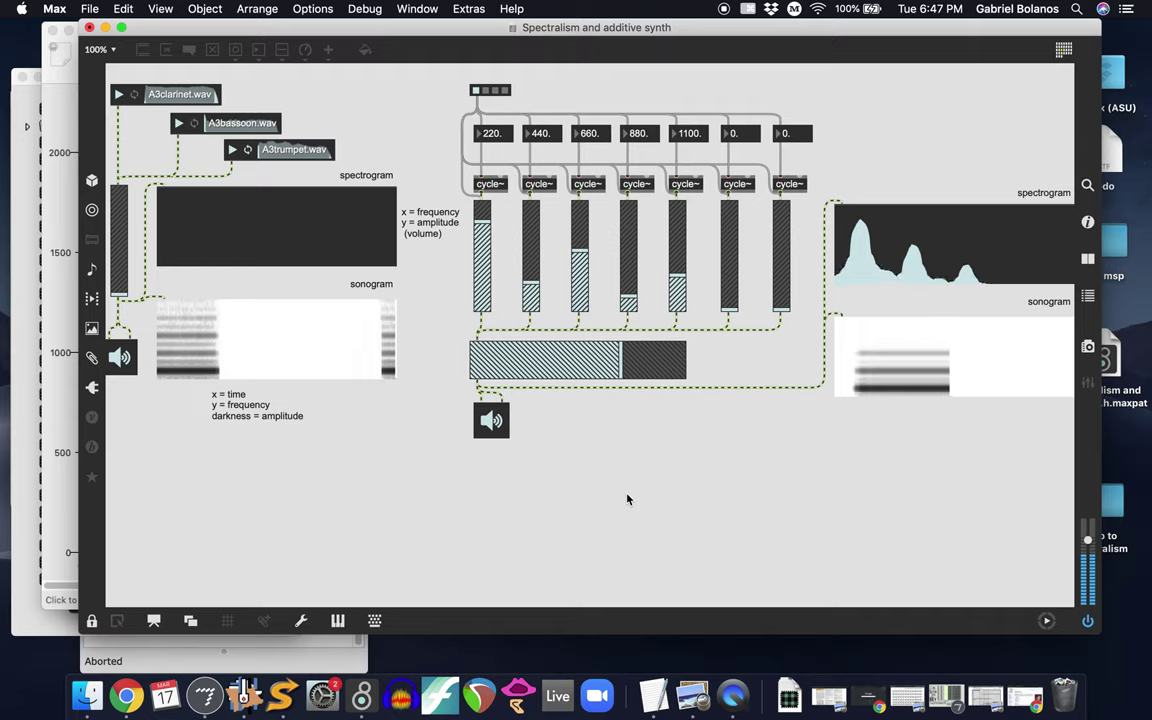
left_click(491, 425)
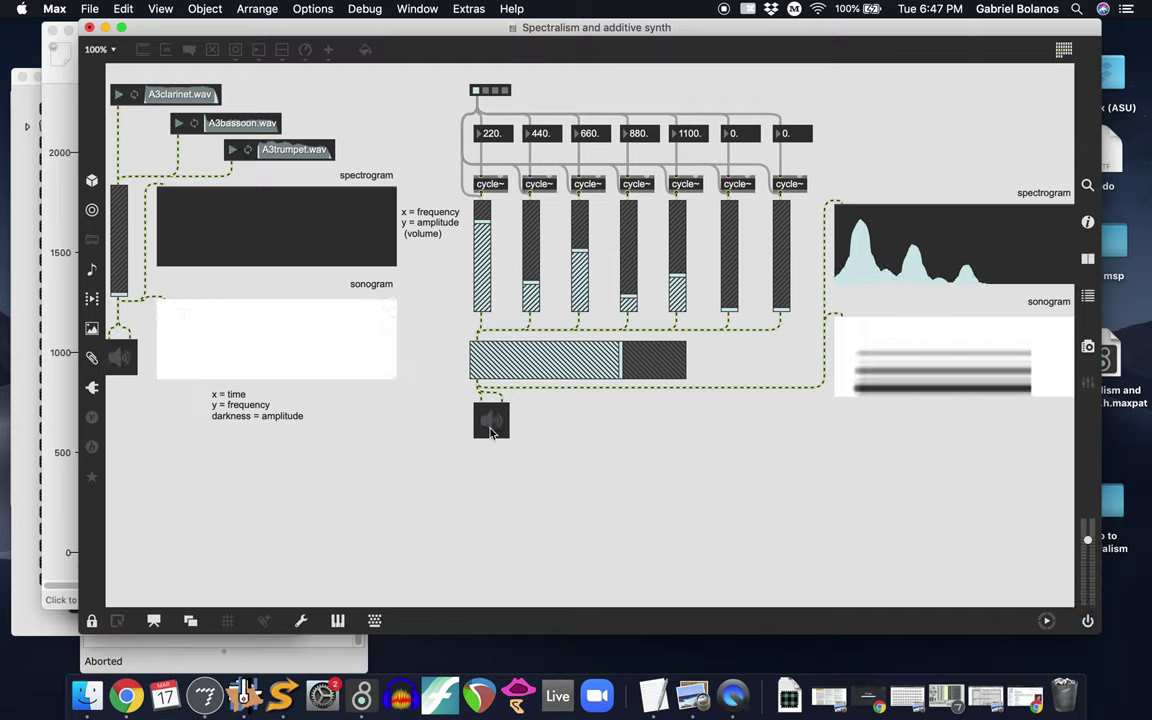
left_click(491, 422)
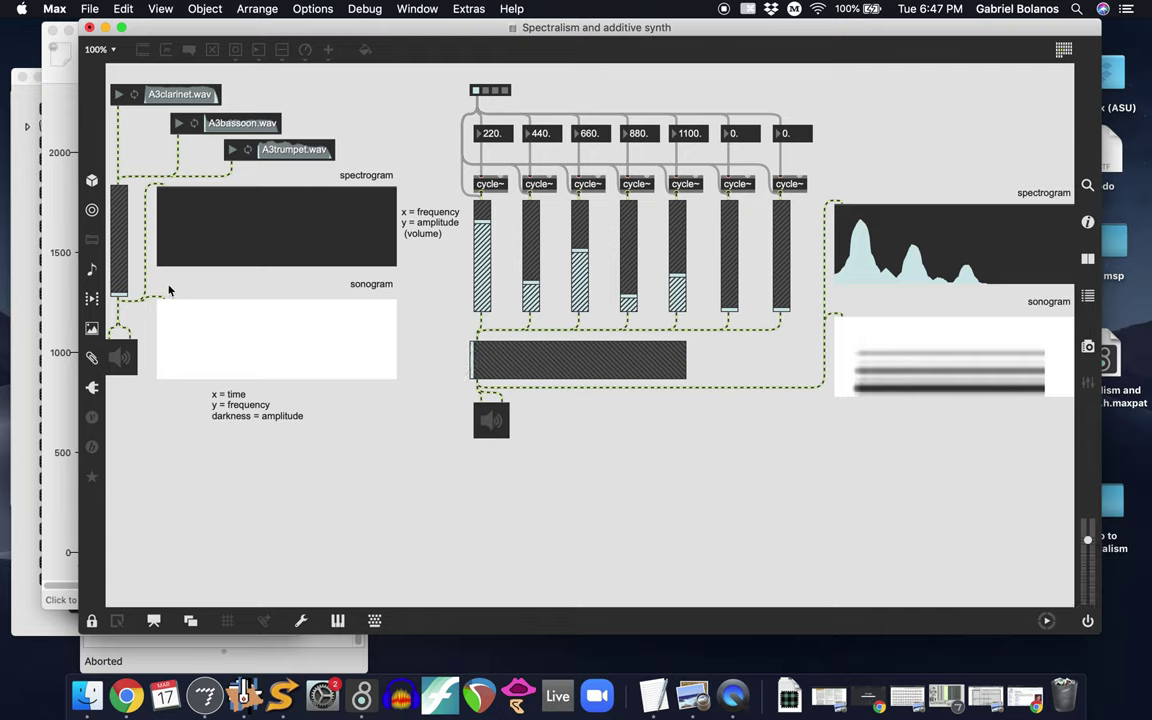
Play A3clarinet.wav at raised level alongside the synth, bringing the synth's gain up to compare.
left_click_drag(116, 275, 135, 178)
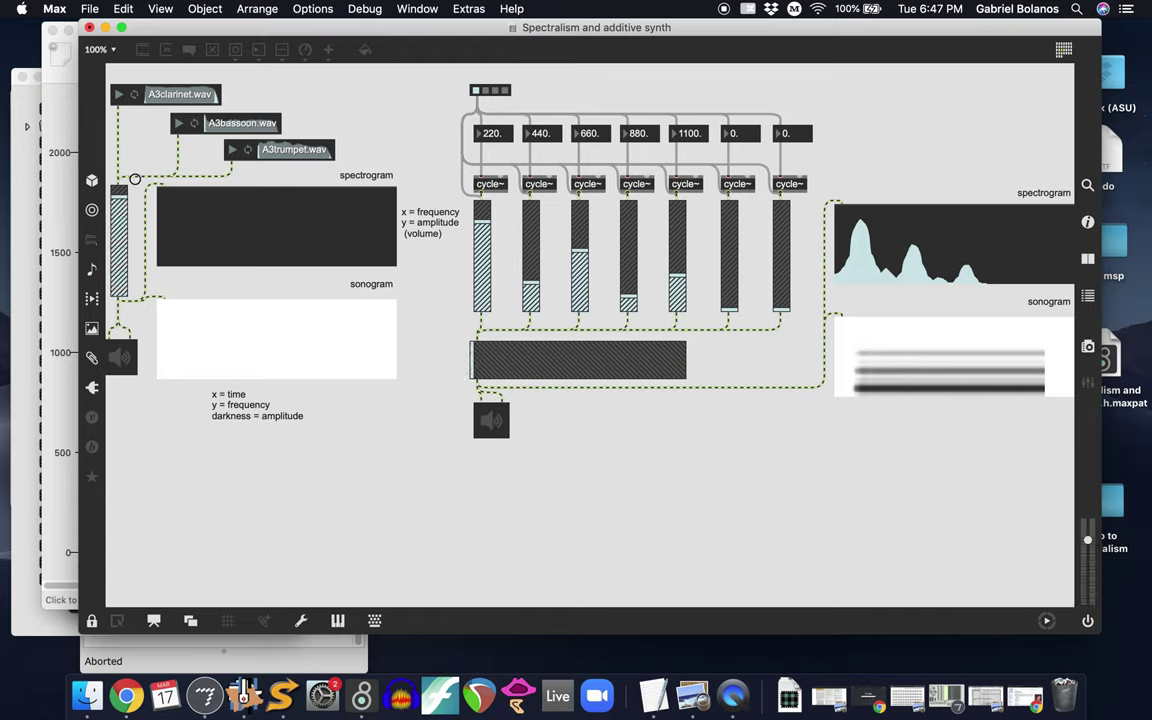
left_click(119, 362)
left_click(118, 94)
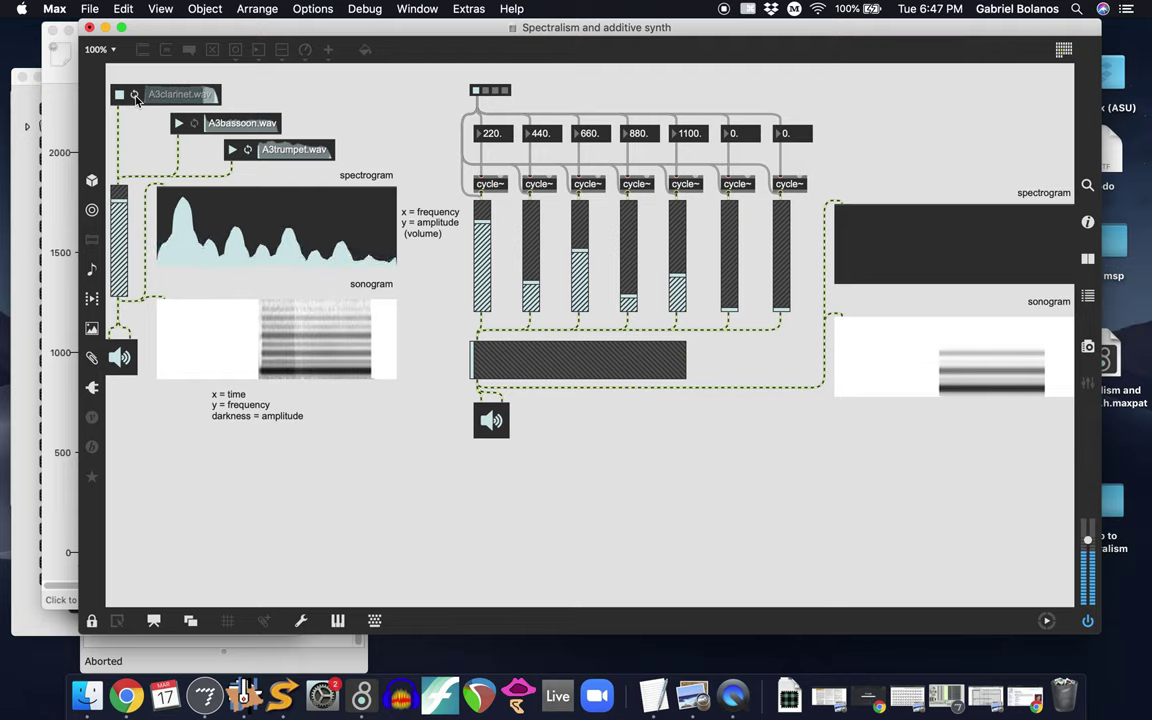
left_click_drag(481, 362, 672, 367)
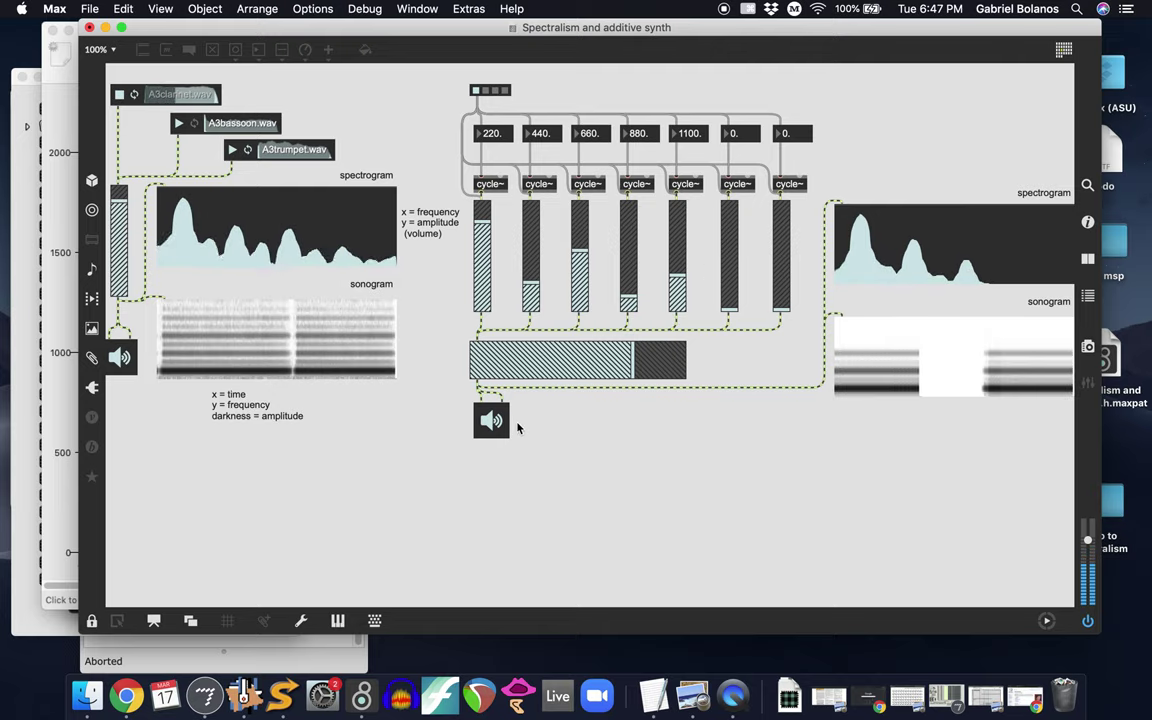
Stop the patch audio and rearrange the Max patch and SPEAR windows.
left_click(491, 420)
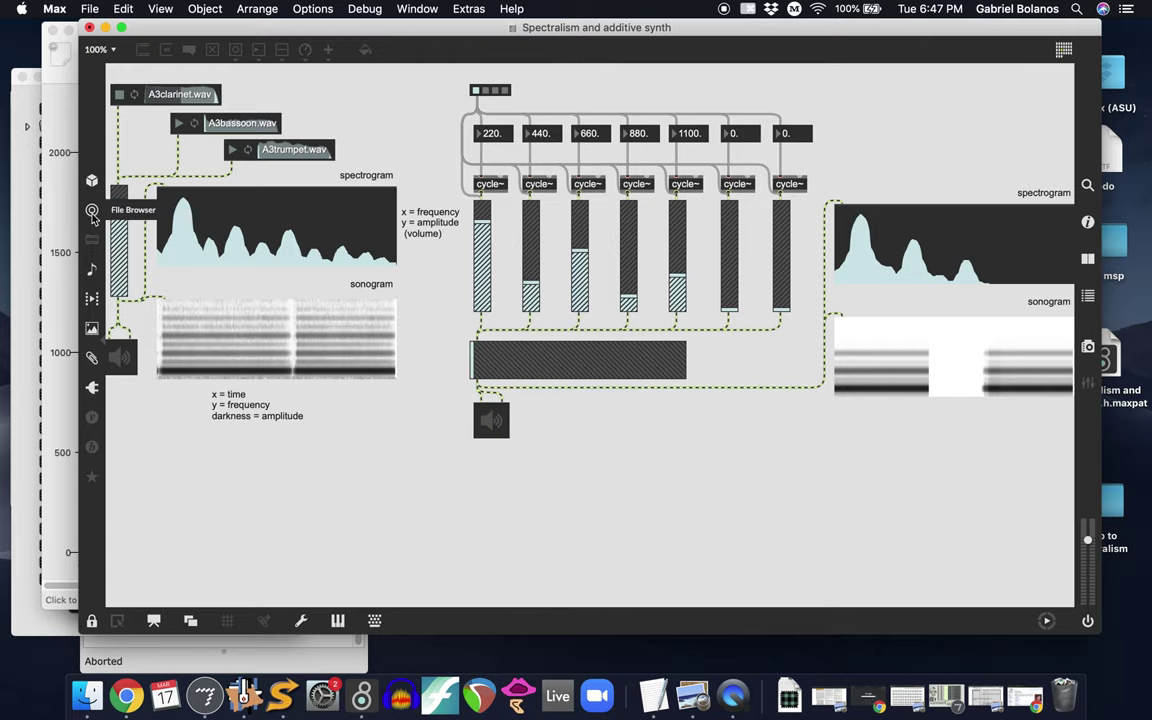
left_click(66, 305)
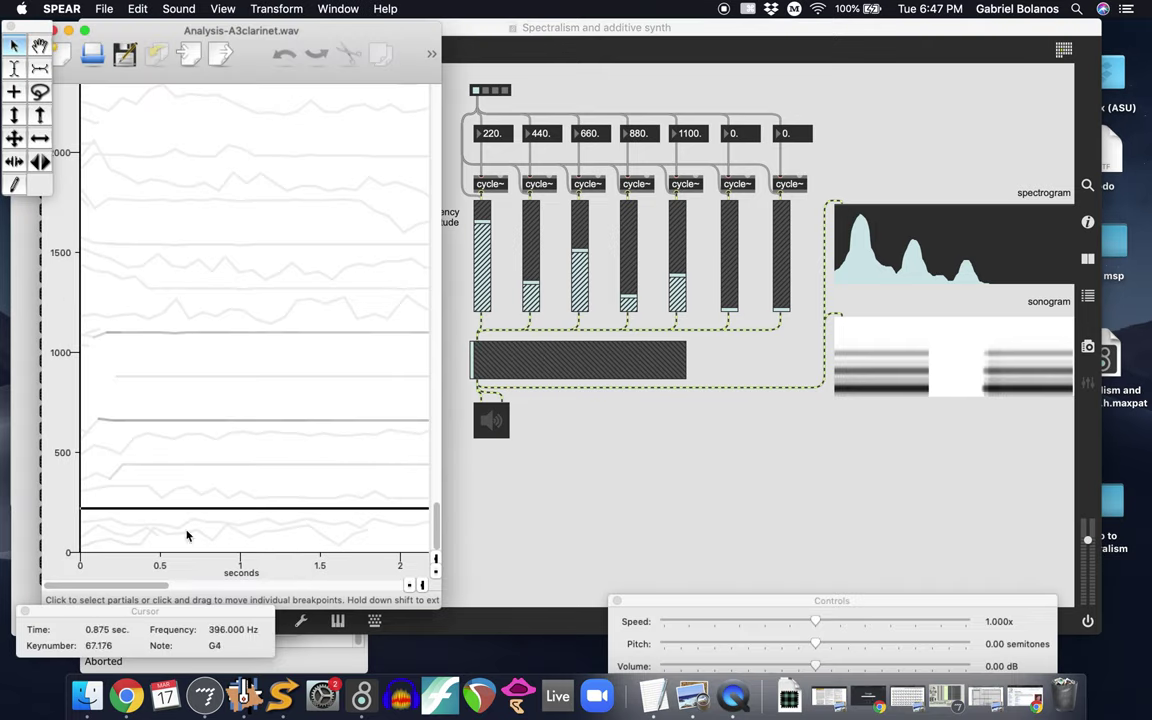
left_click(602, 463)
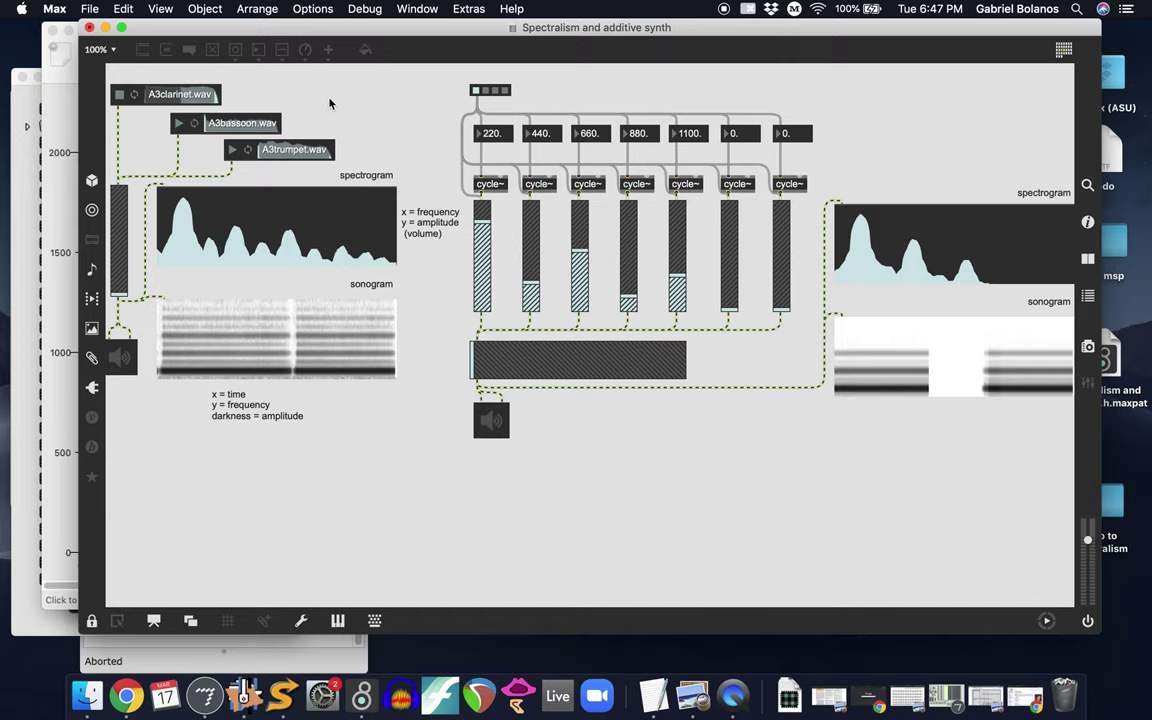
left_click_drag(161, 29, 209, 29)
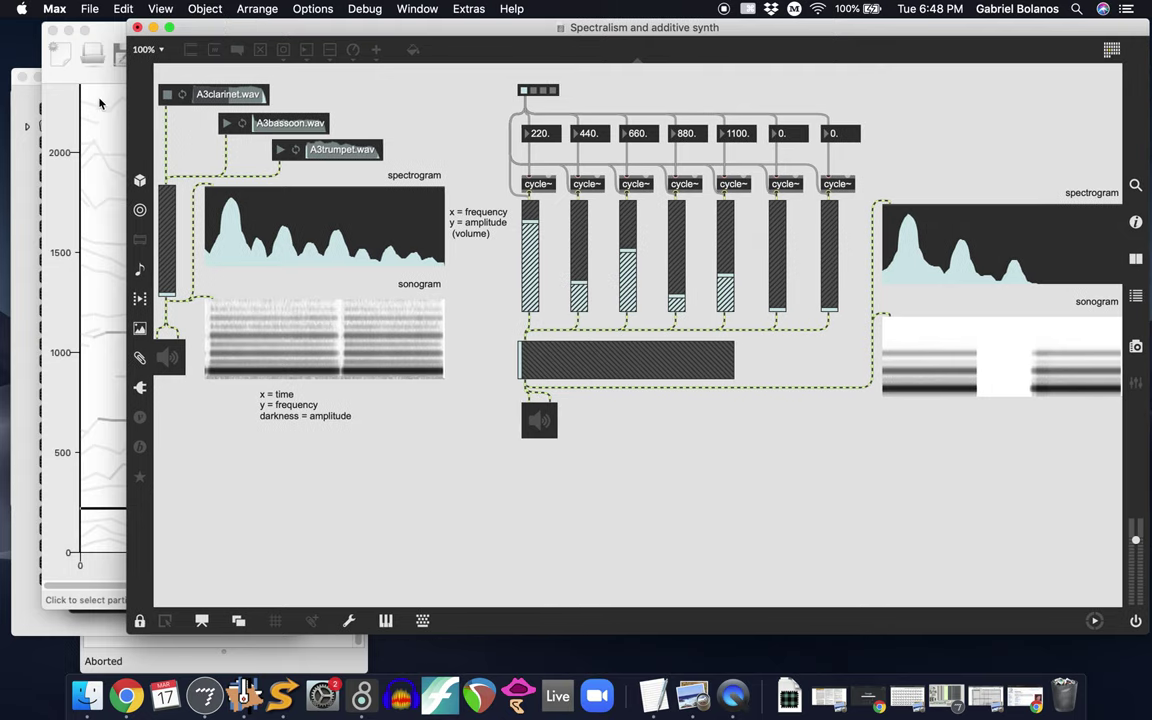
Close the Analysis-A3clarinet.wav window in SPEAR, choosing not to save changes.
left_click(92, 110)
left_click_drag(124, 37, 155, 68)
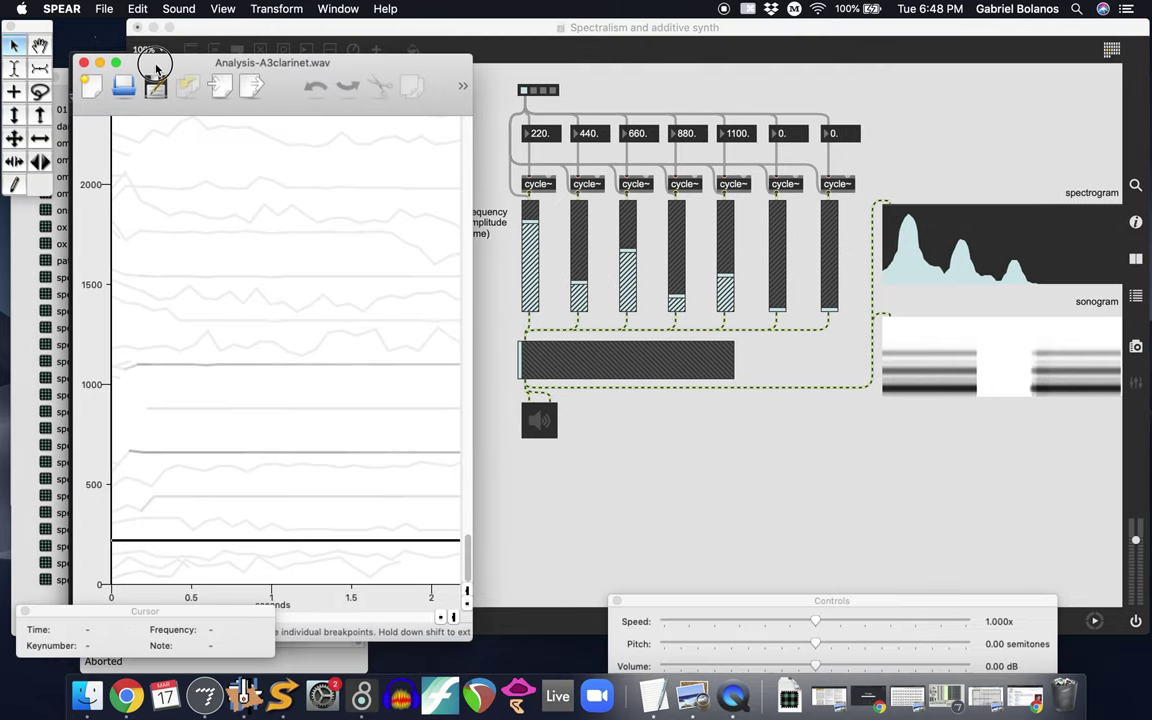
left_click(83, 62)
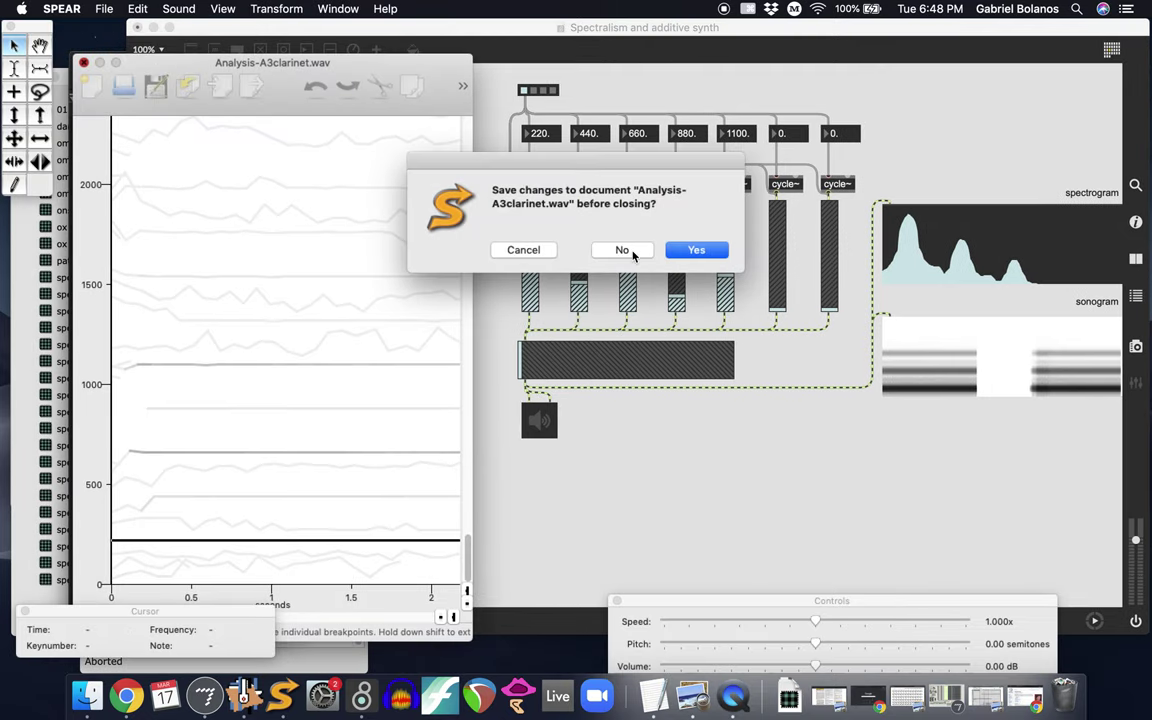
left_click(622, 250)
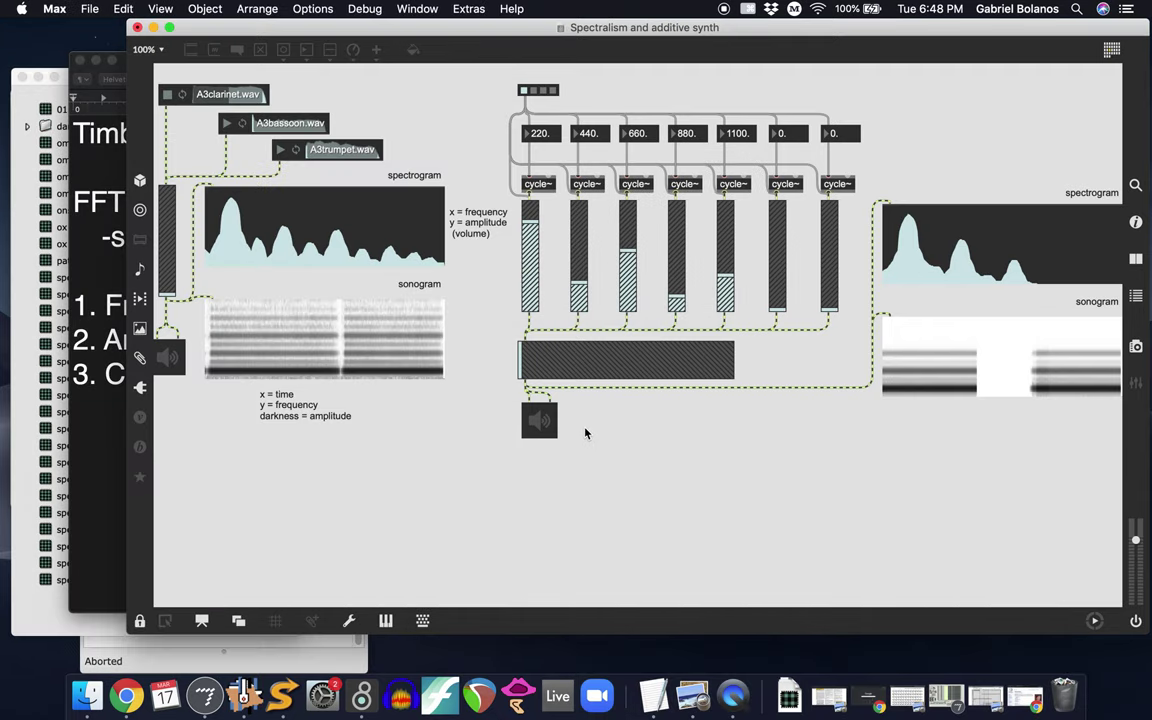
Add the line 'Additive synthesis - taking partials, combining them to create complex tones.' to the notes.
left_click(103, 455)
key("Return")
key("Return")
key("Return")
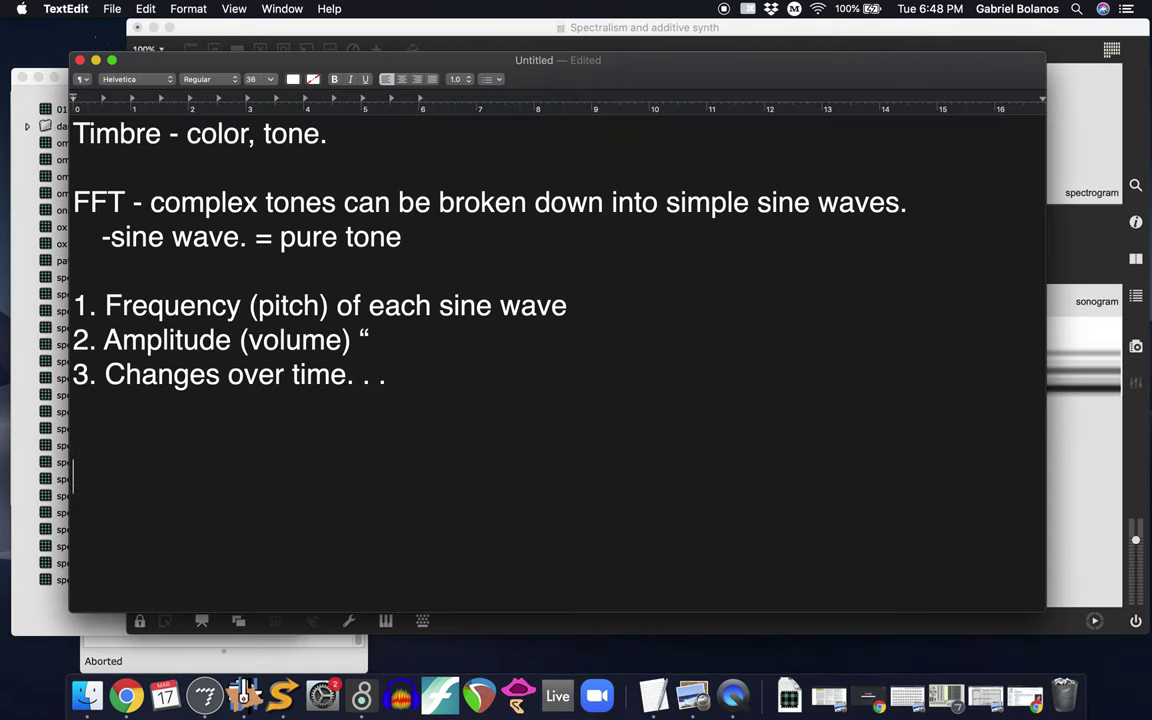
type("Additiv")
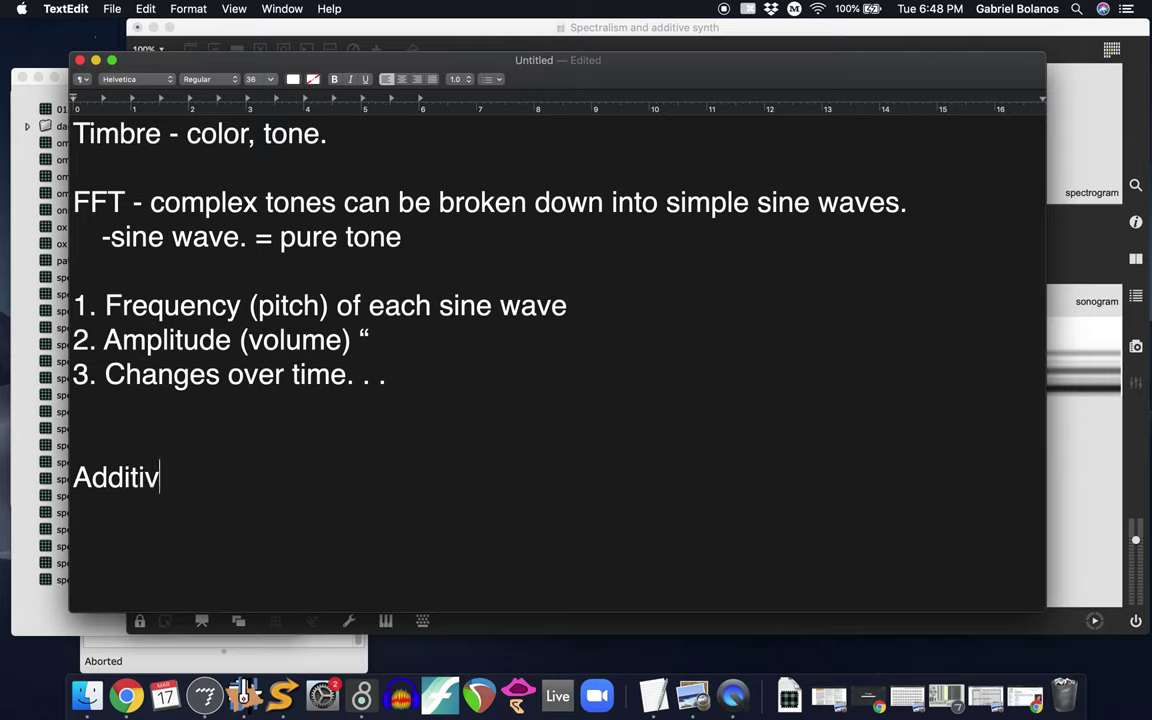
type("e synthesis ")
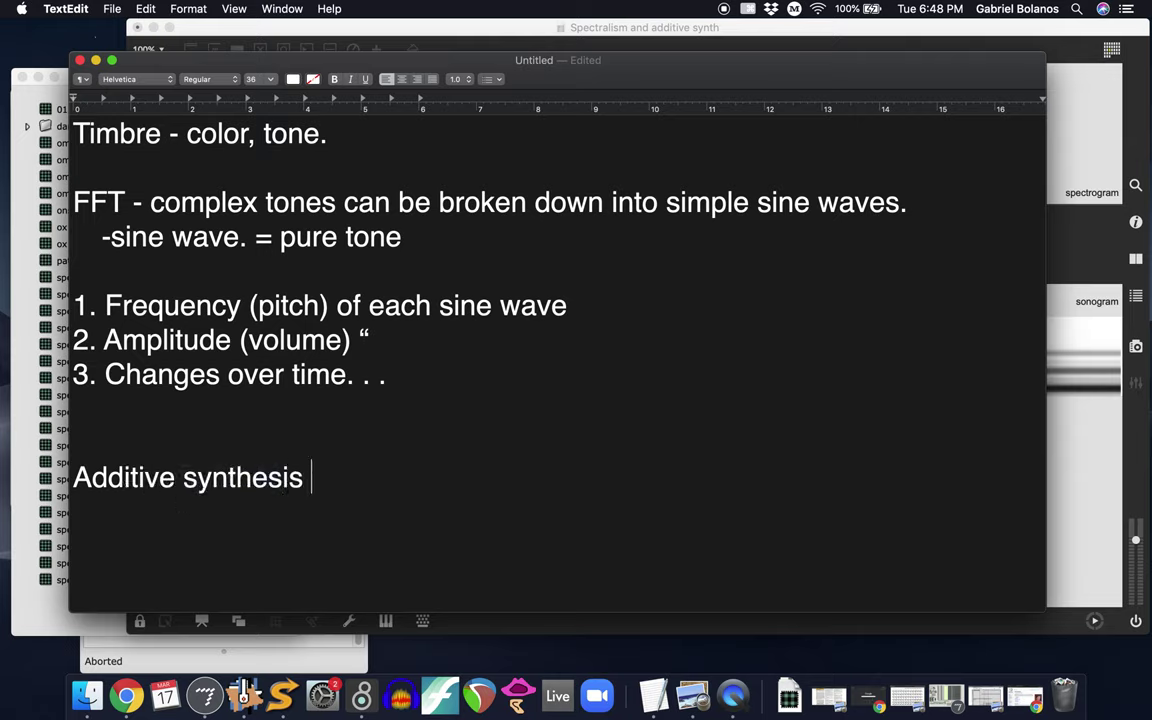
type("- taking ")
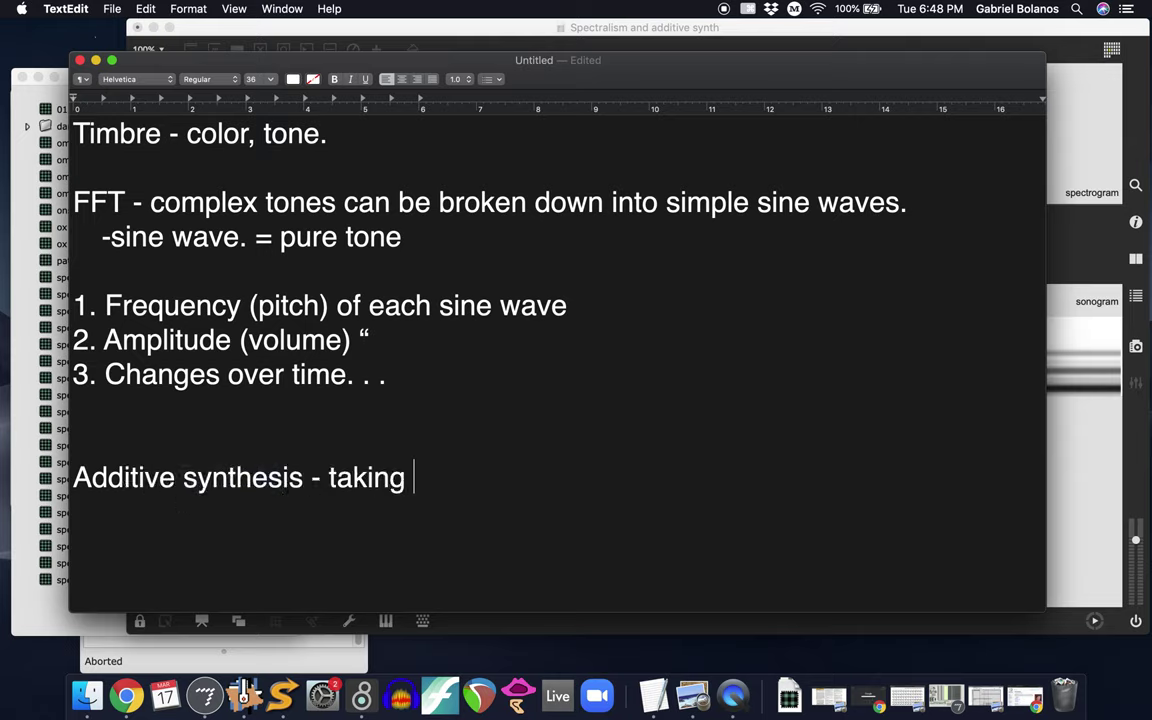
type("partials")
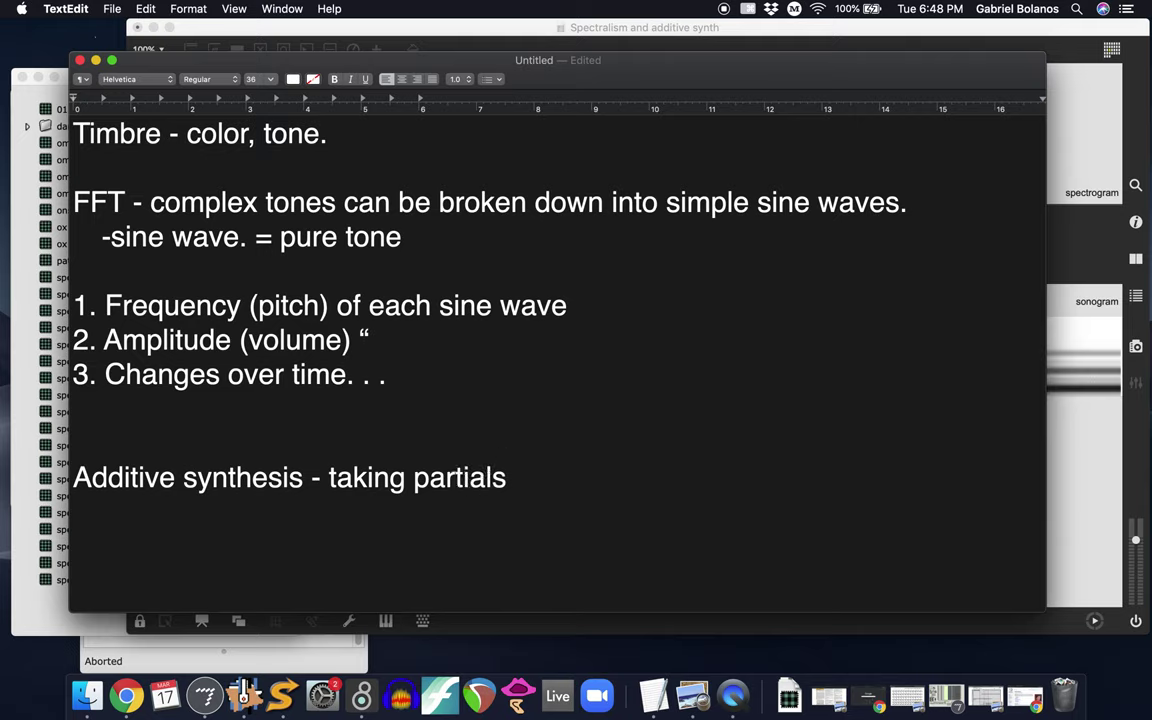
type(", combining them to c")
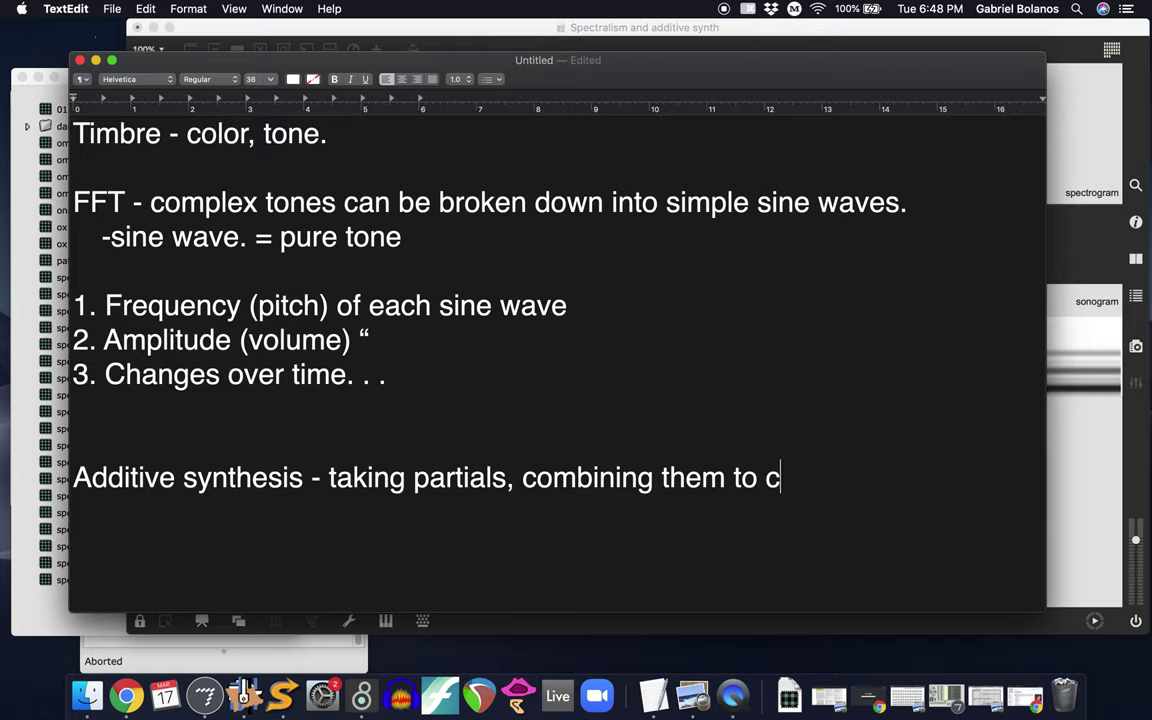
type("reate comp")
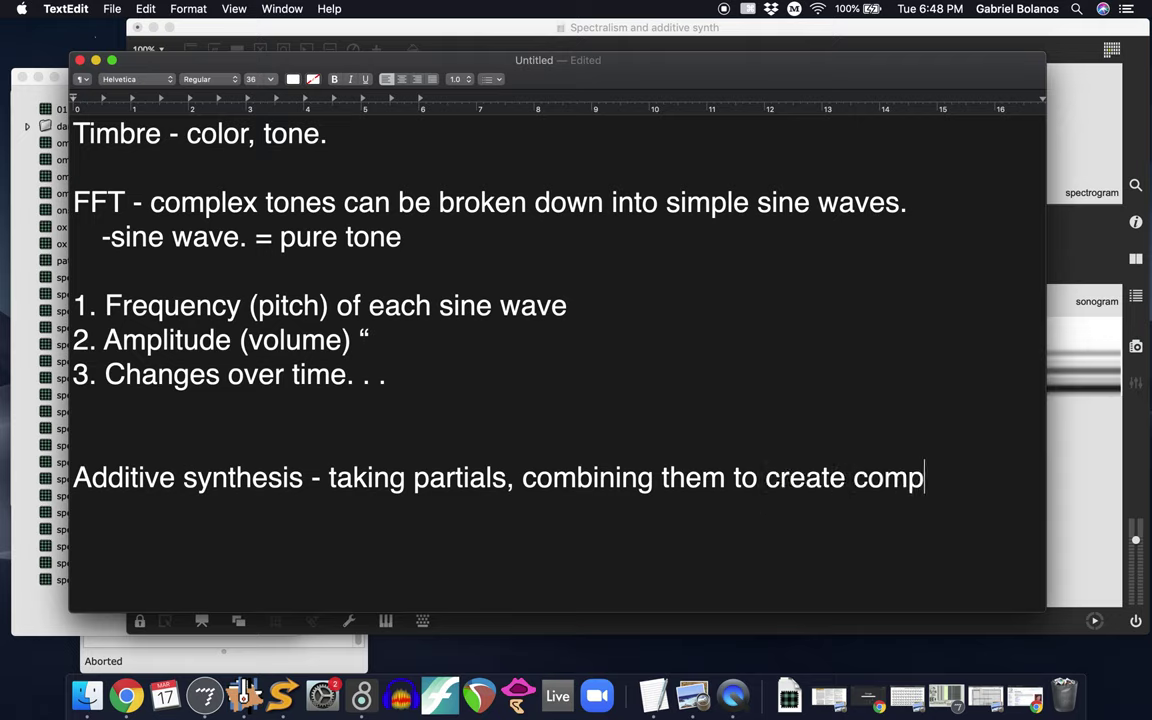
type("lex tones.")
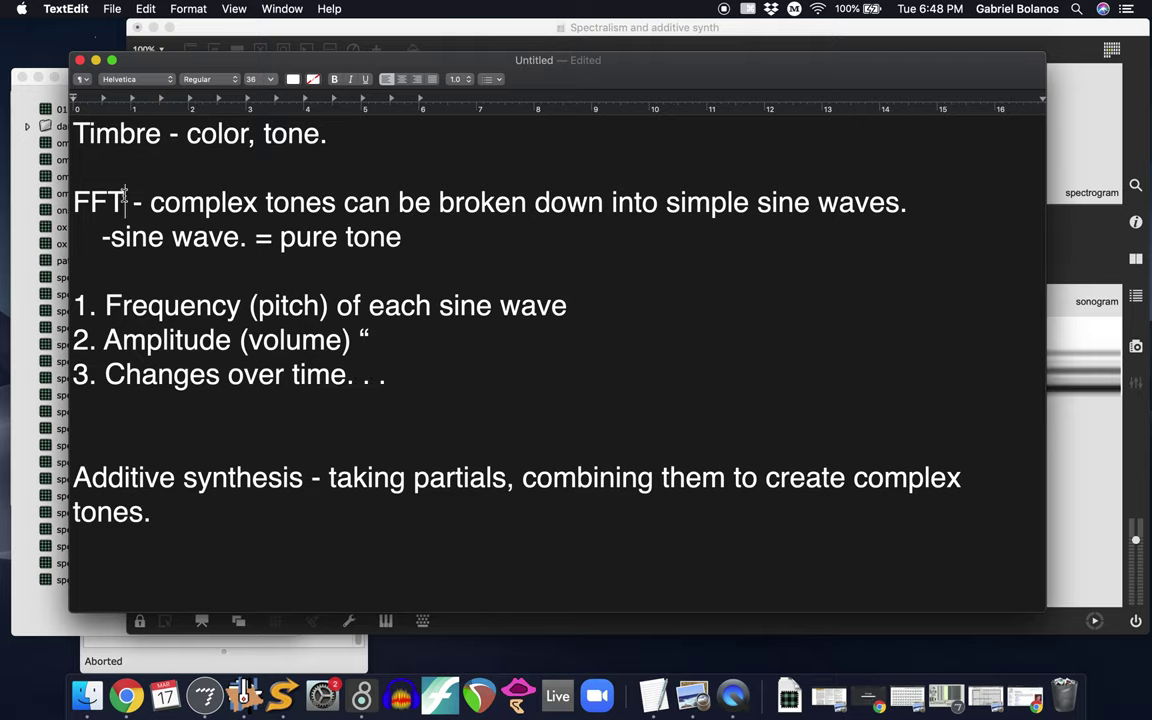
Insert 'Spectral analysis -' before FFT and select the 'Additive synthesis -' label.
left_click(76, 203)
type("Spectral anal")
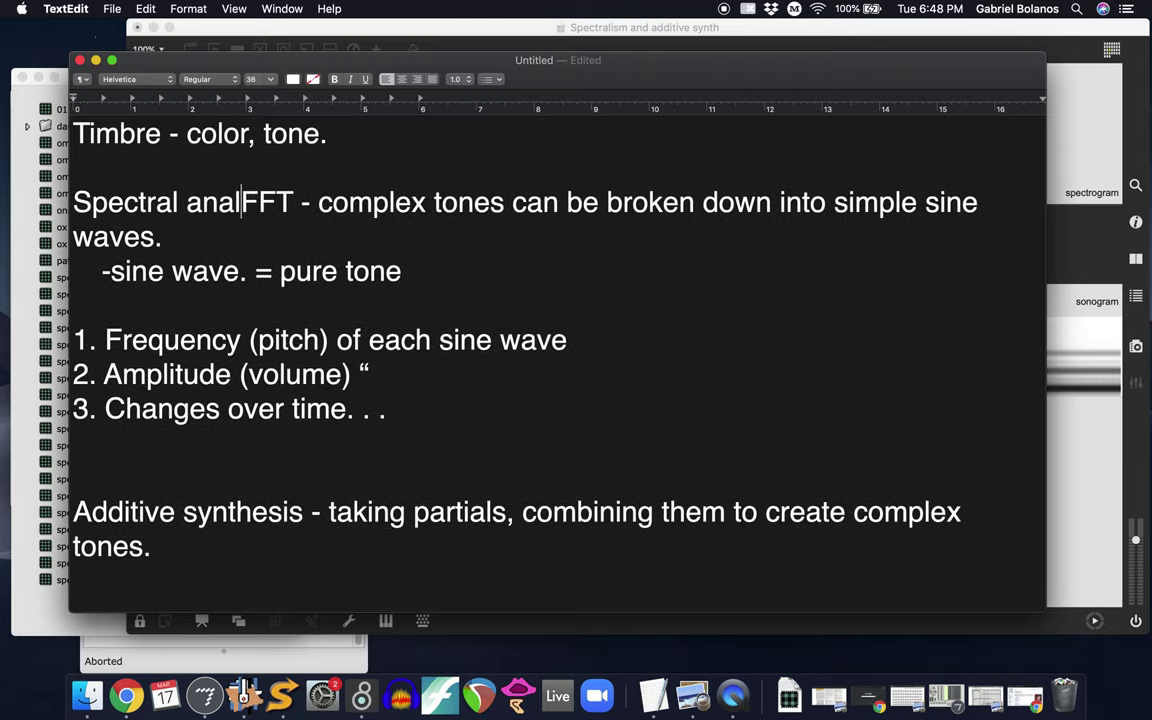
type("ysis -")
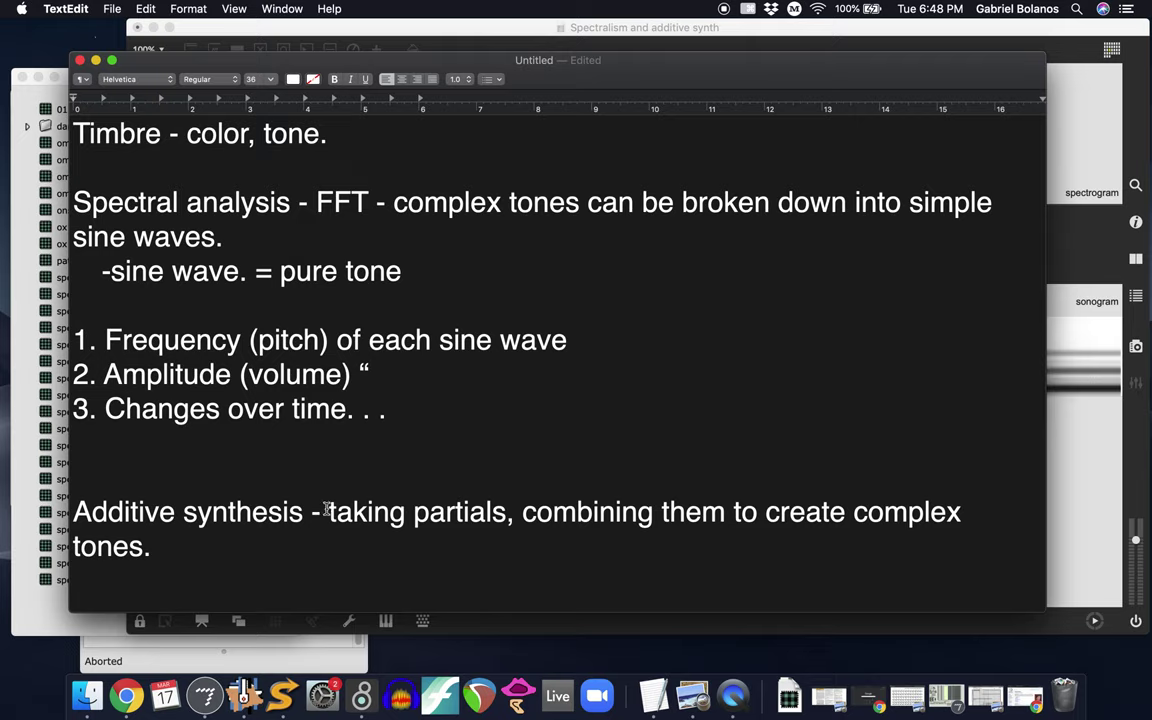
left_click_drag(327, 510, 63, 492)
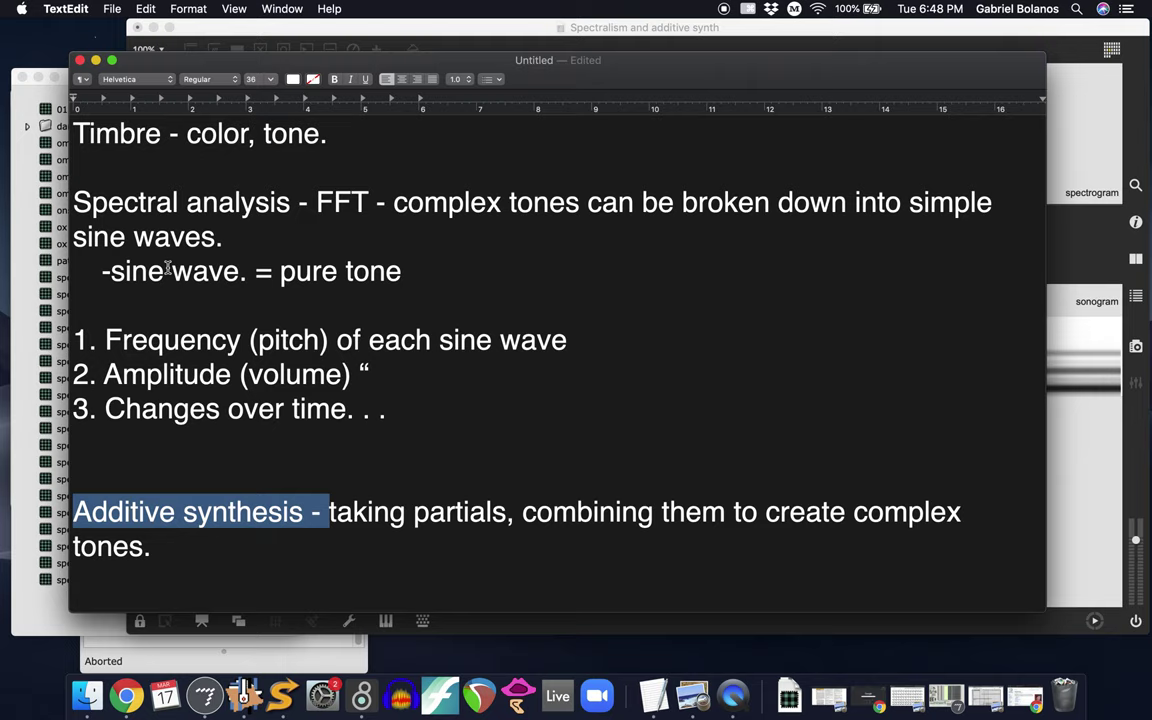
Recall the second partial preset, start audio, and play A3bassoon.wav with the synth silenced.
left_click(619, 38)
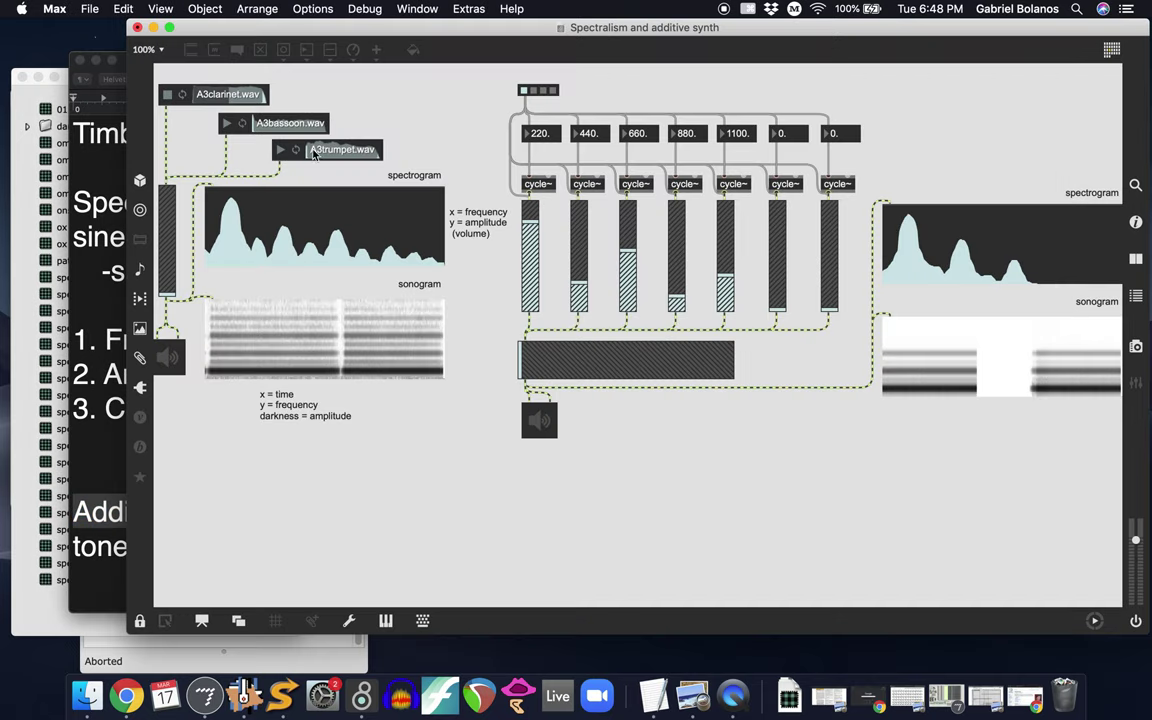
left_click(534, 91)
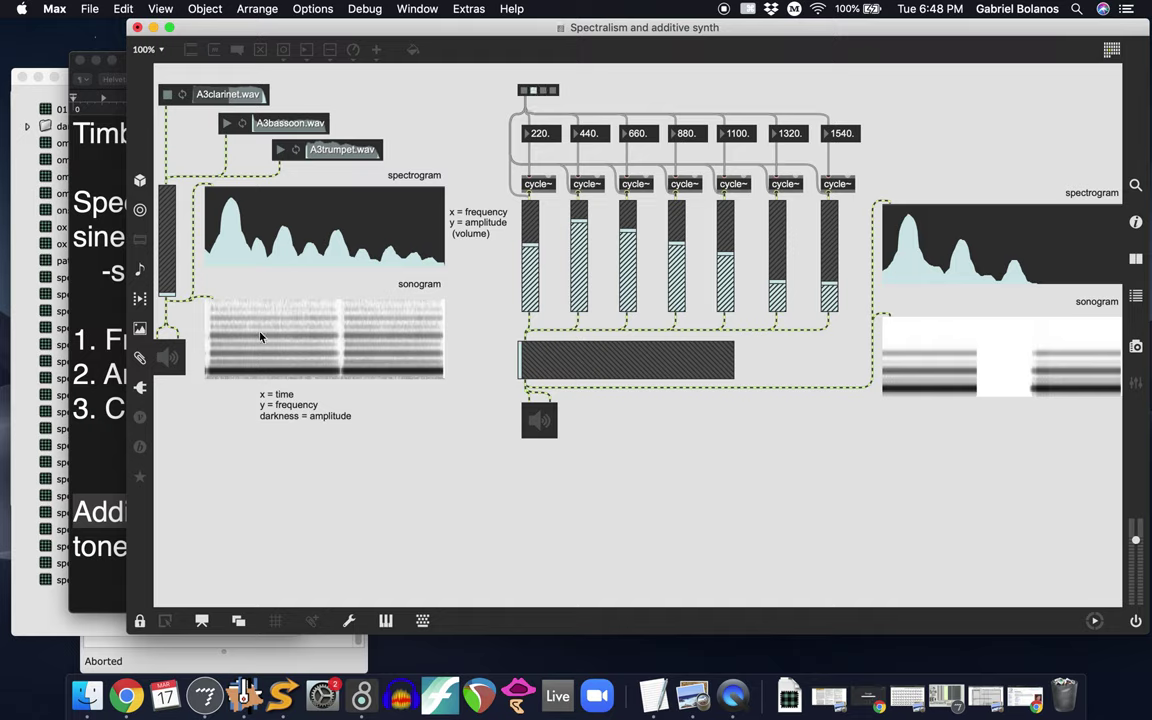
left_click(540, 421)
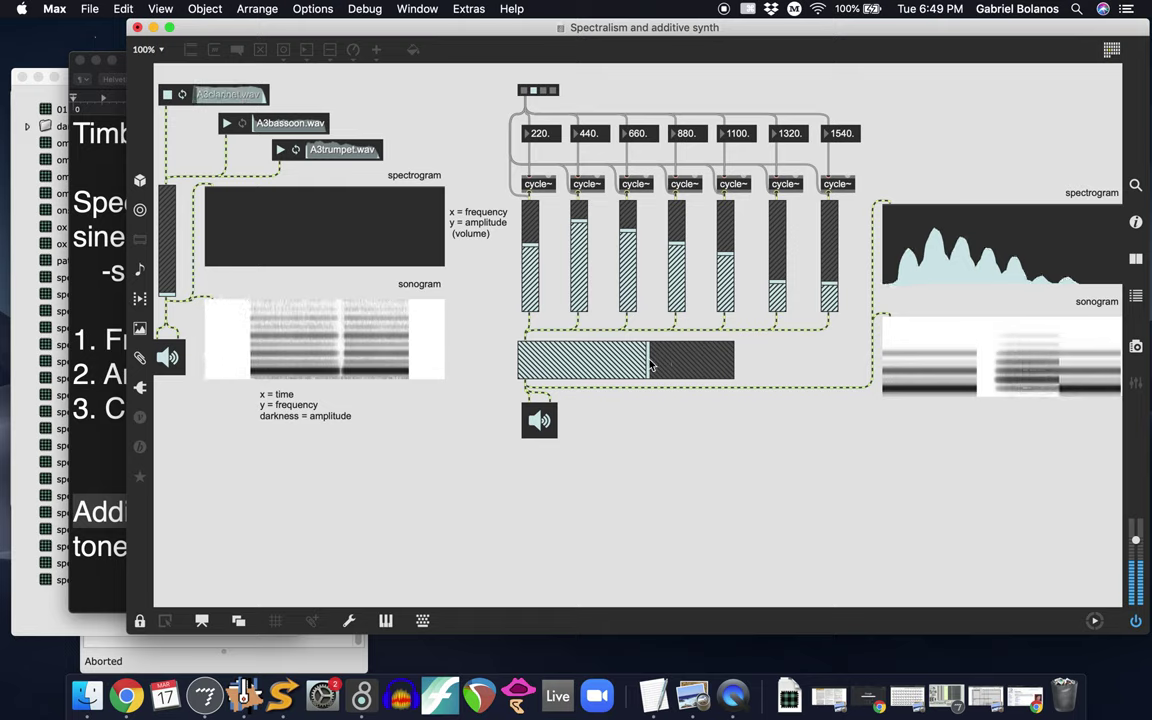
left_click_drag(651, 366, 520, 366)
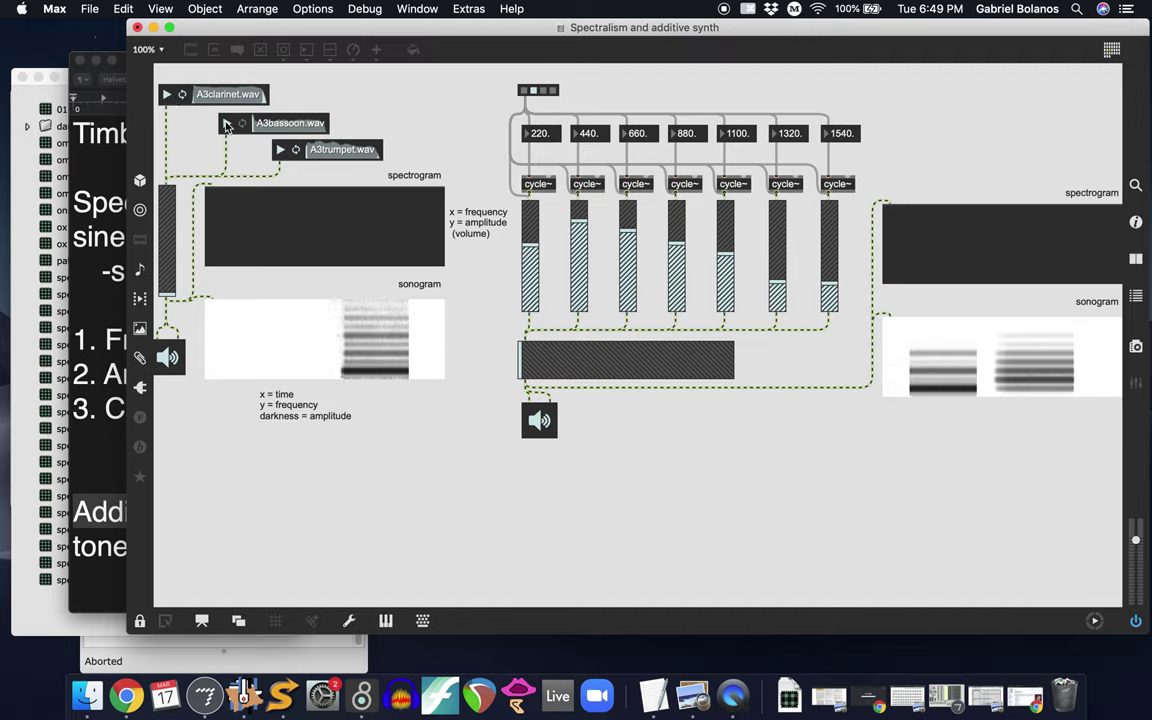
left_click(227, 123)
left_click_drag(177, 290, 173, 204)
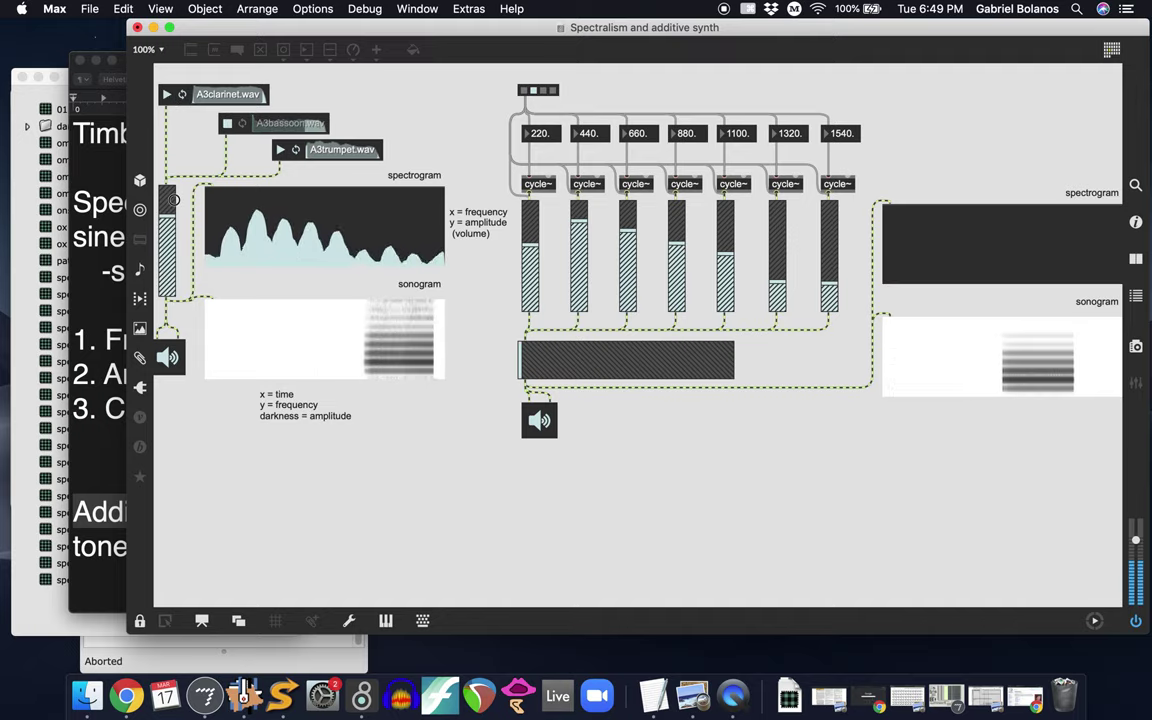
Alternate the bassoon recording and additive synth gain sliders to compare the two sounds.
mouse_move(167, 222)
left_mouse_down()
mouse_move(166, 338)
mouse_move(157, 213)
left_mouse_up()
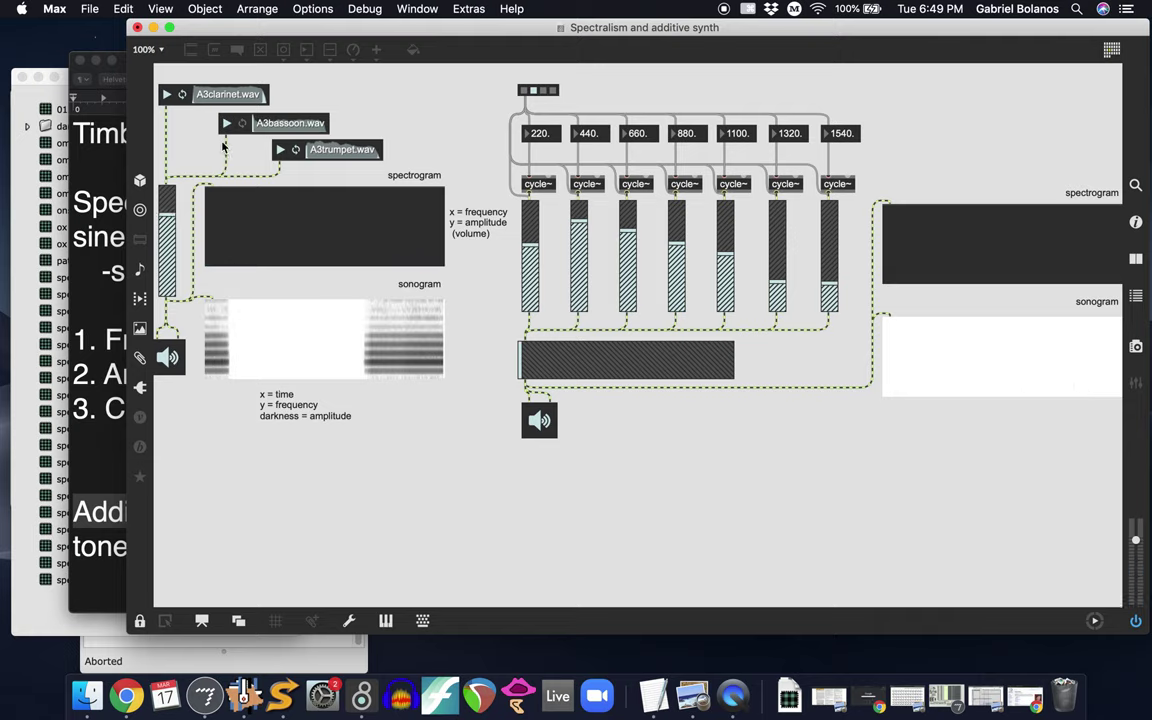
left_click(227, 124)
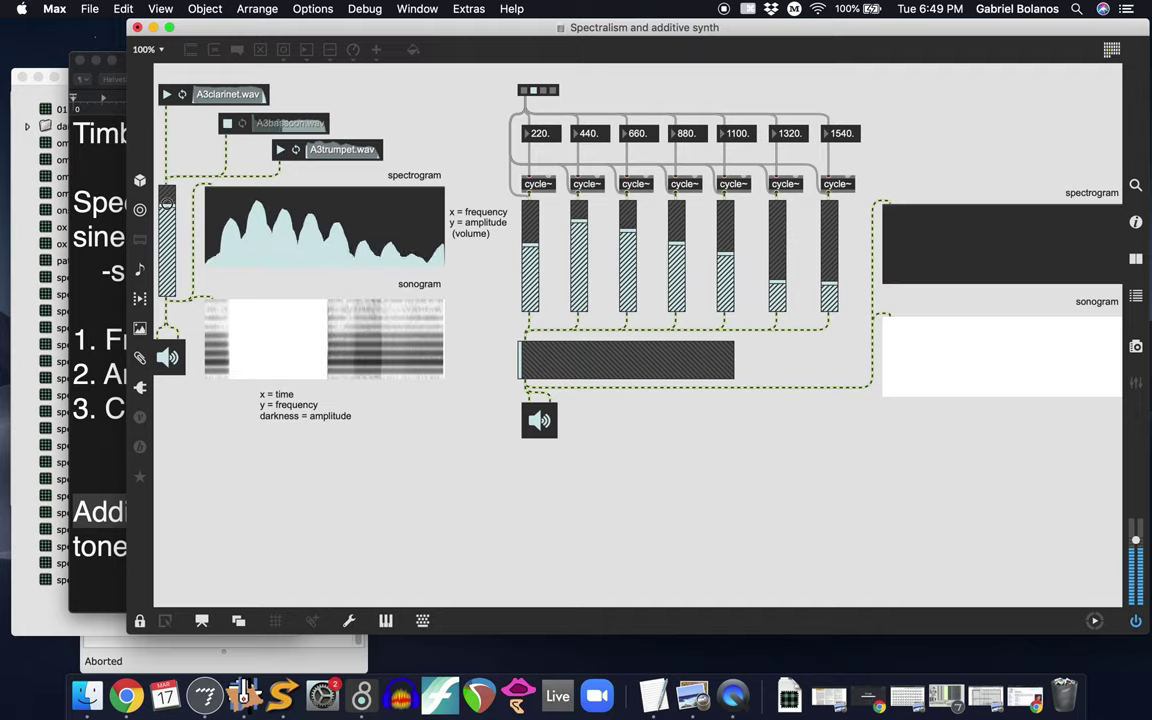
left_click_drag(167, 210, 180, 545)
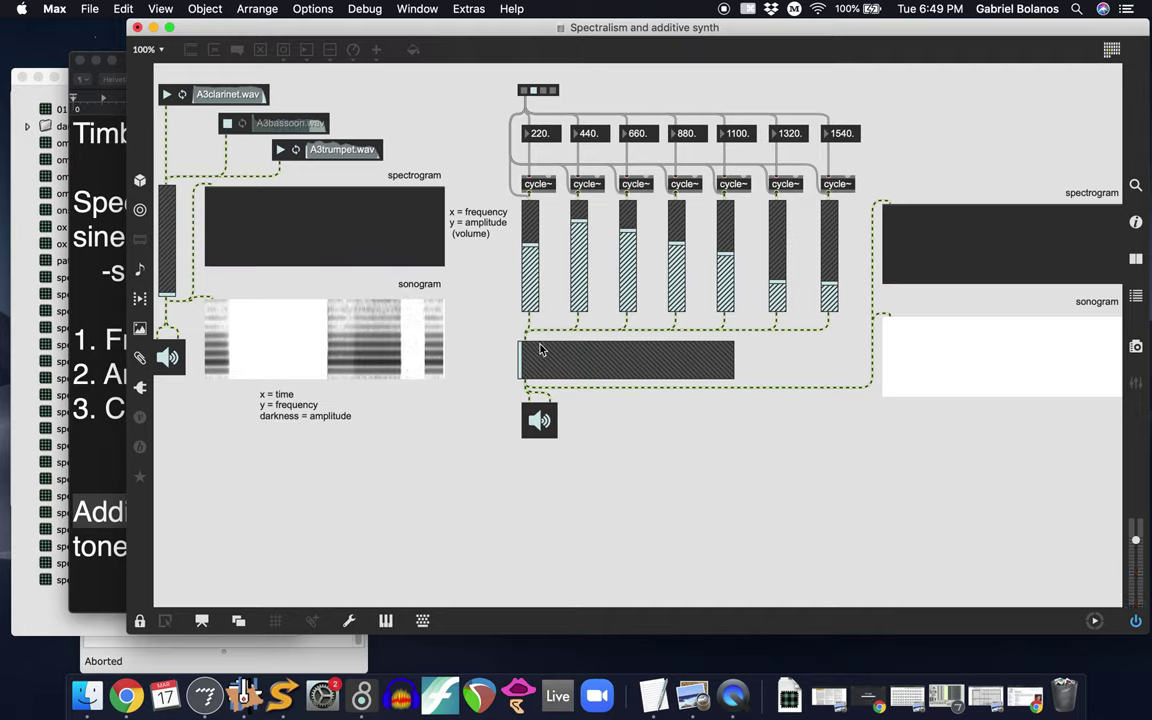
left_click_drag(537, 355, 447, 356)
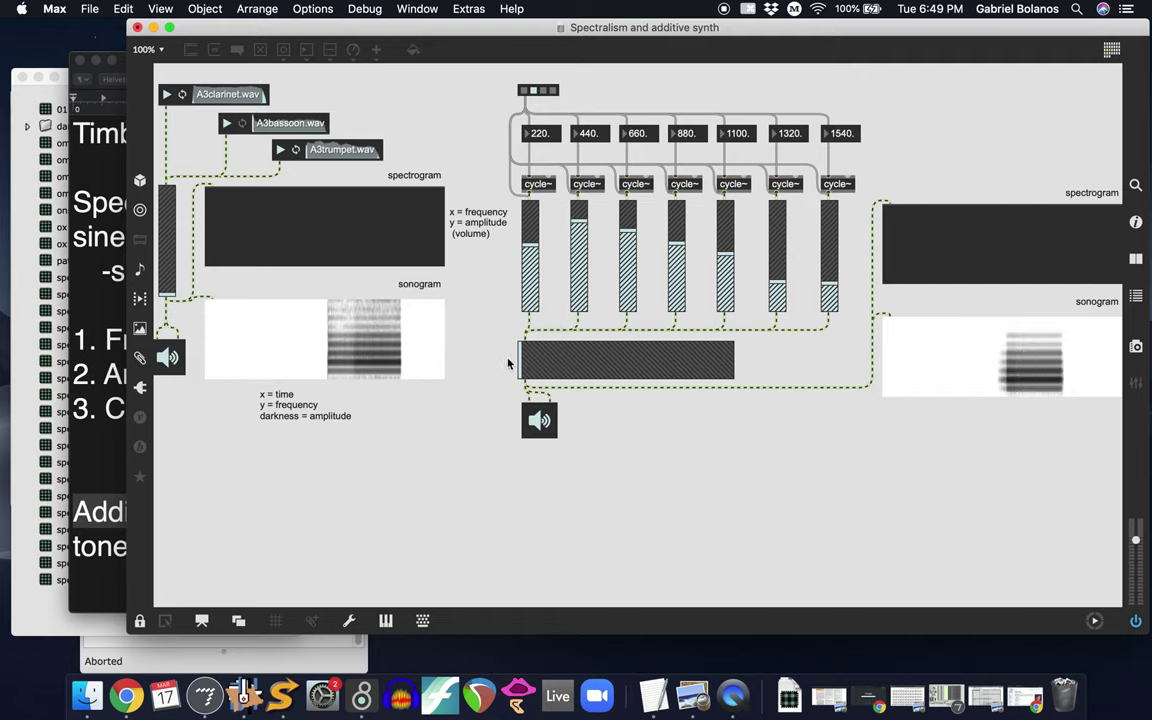
left_click_drag(587, 364, 655, 364)
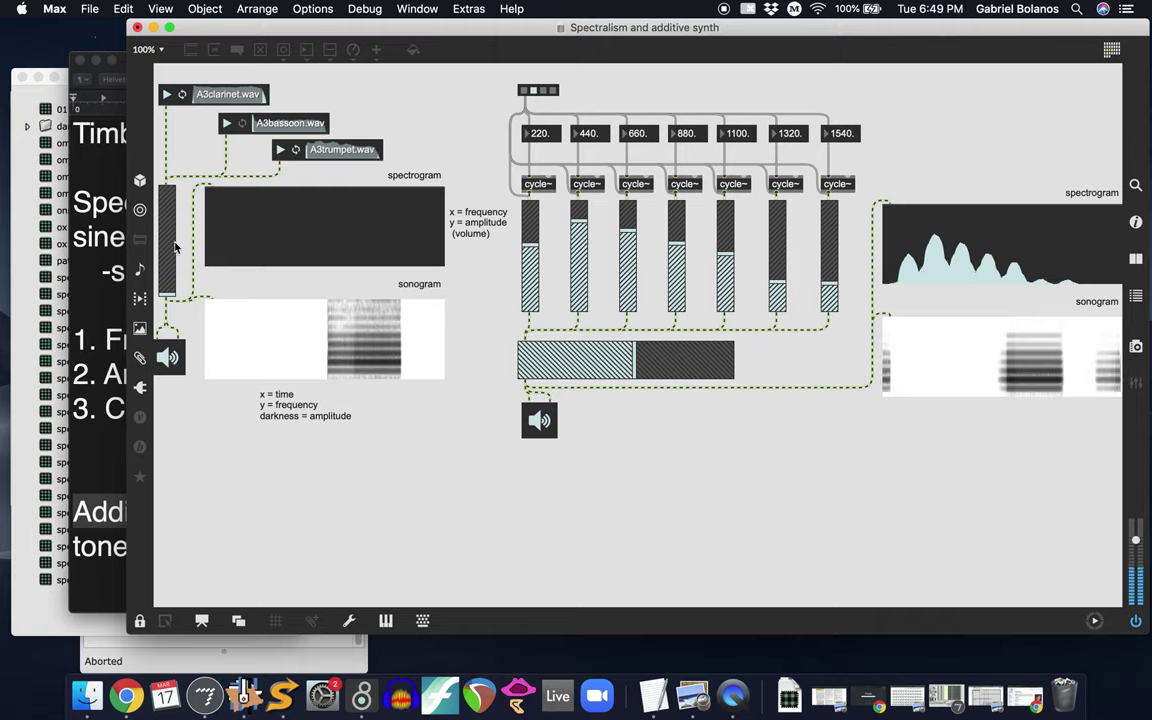
left_click_drag(175, 247, 173, 210)
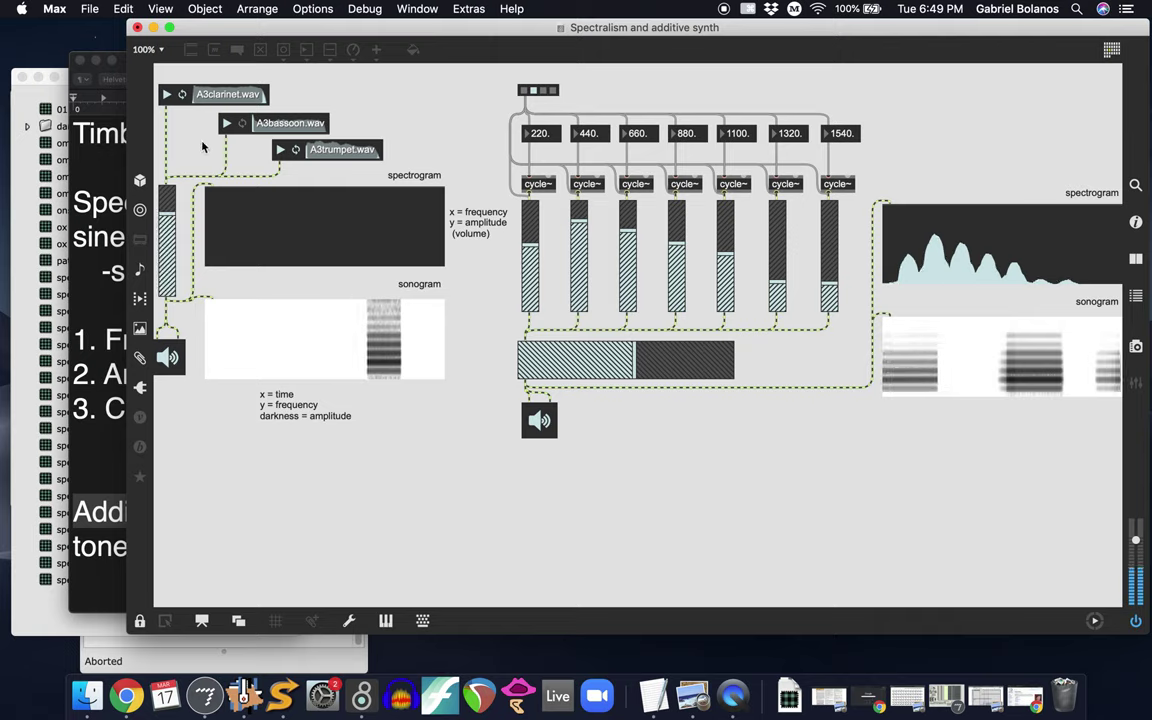
left_click(226, 123)
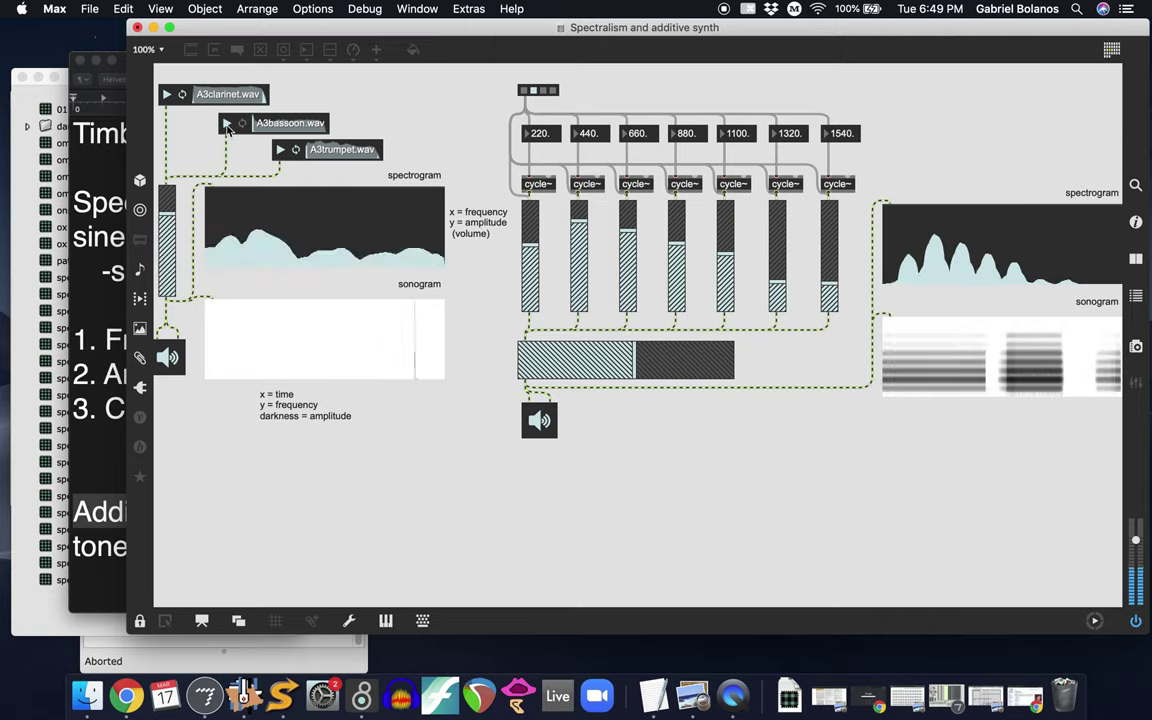
left_click(226, 123)
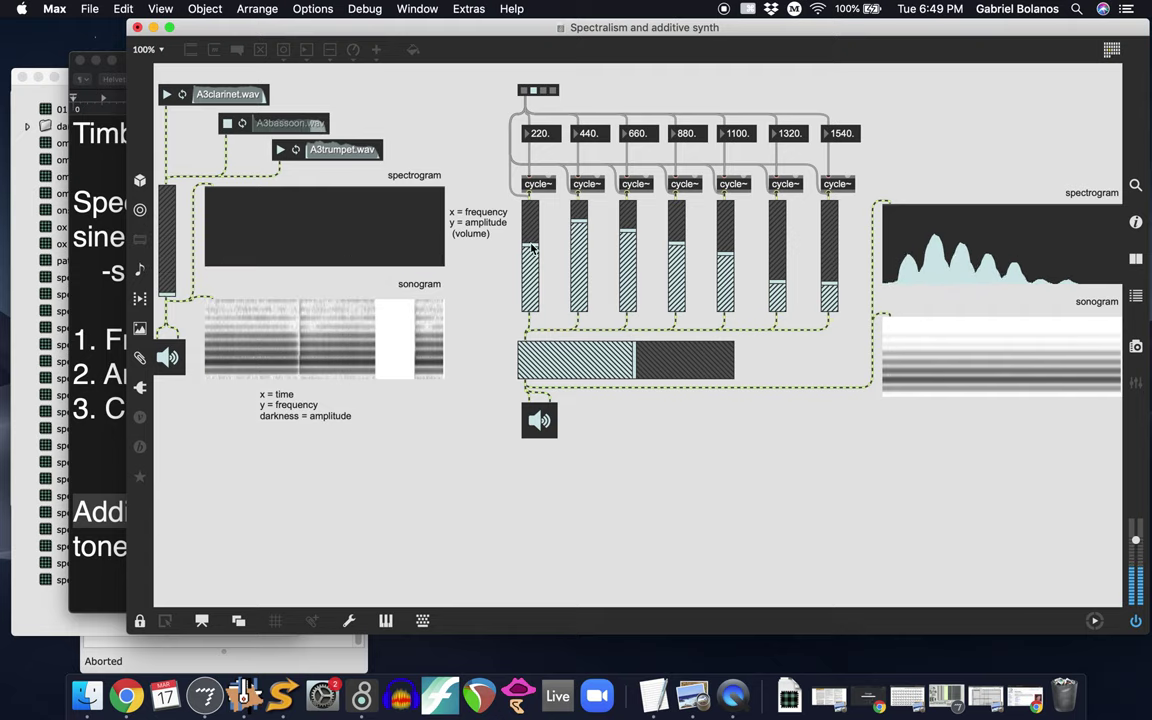
left_click(549, 91)
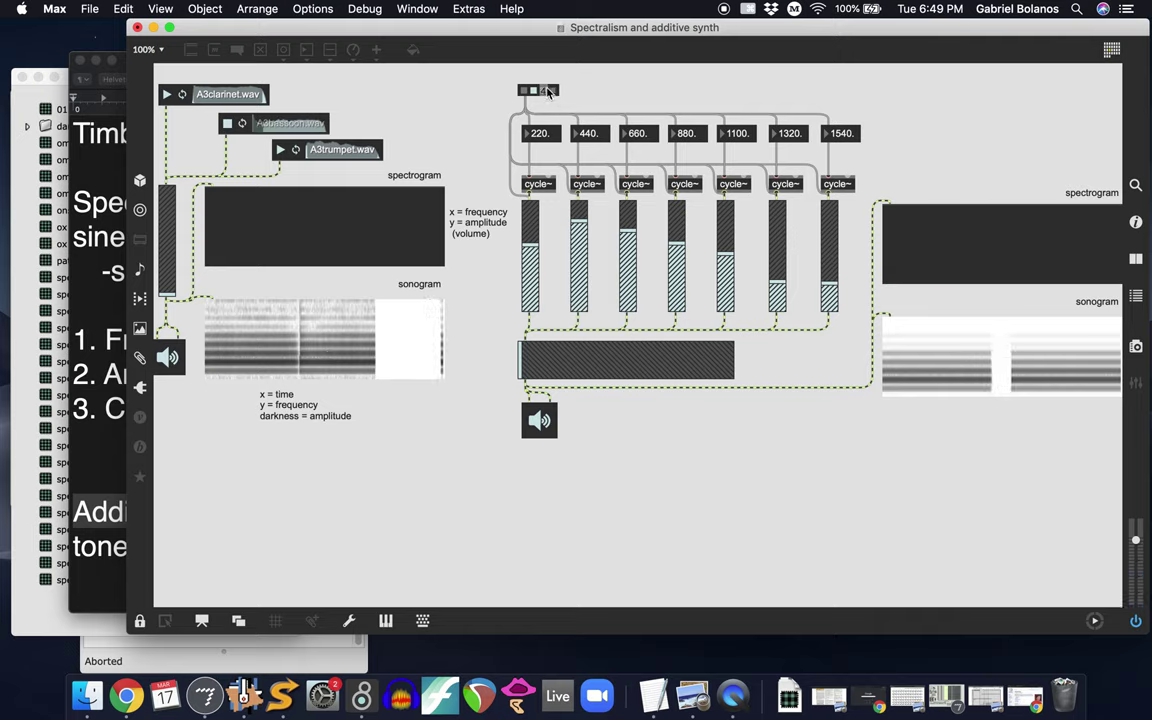
Play A3trumpet.wav, then mute it, raise the additive synth, and nudge the second partial up.
left_click(228, 123)
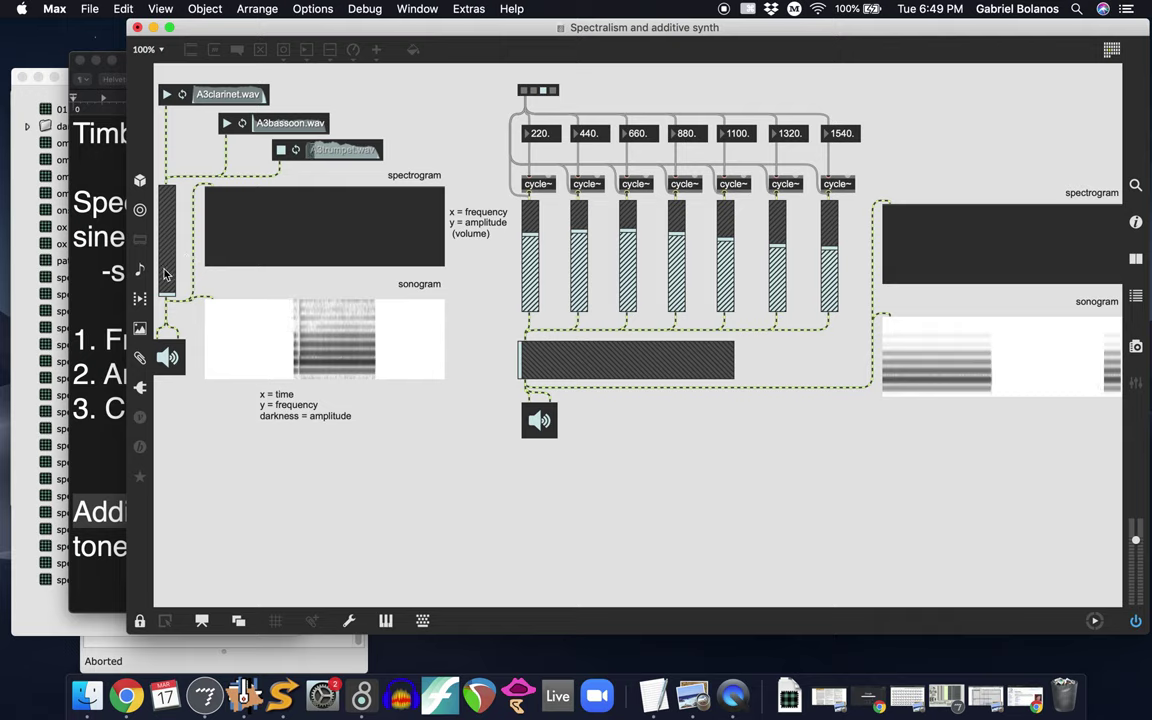
left_click(281, 149)
left_click_drag(165, 232, 160, 207)
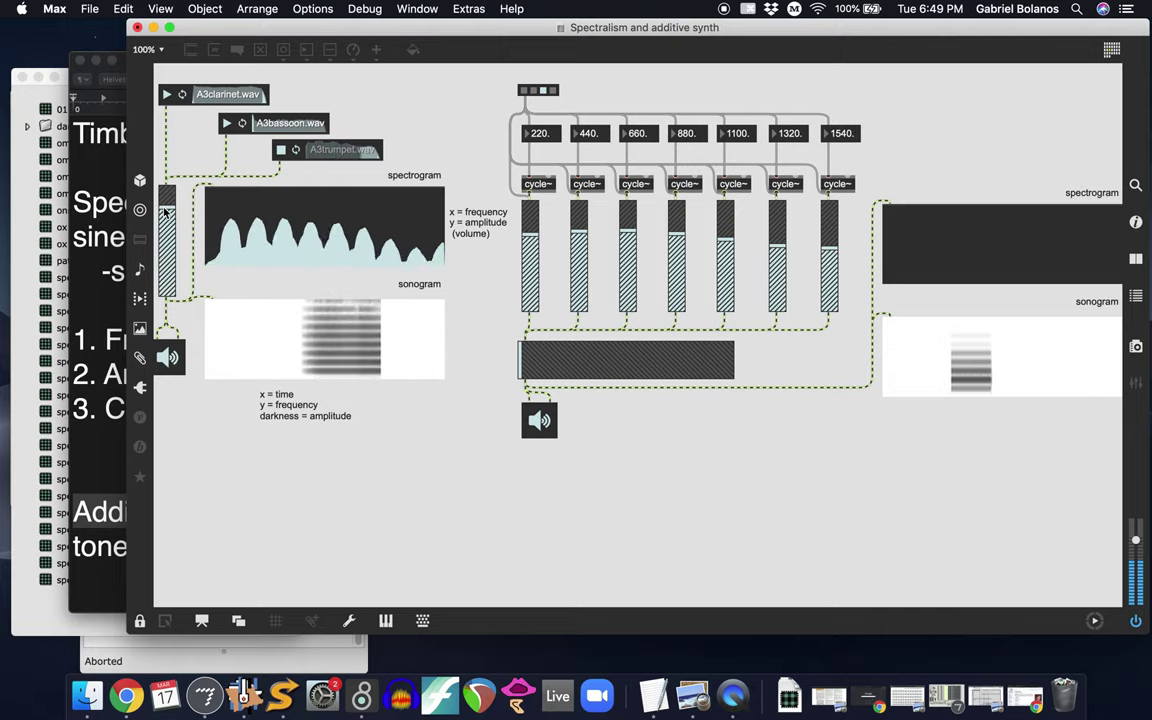
left_click_drag(160, 207, 195, 426)
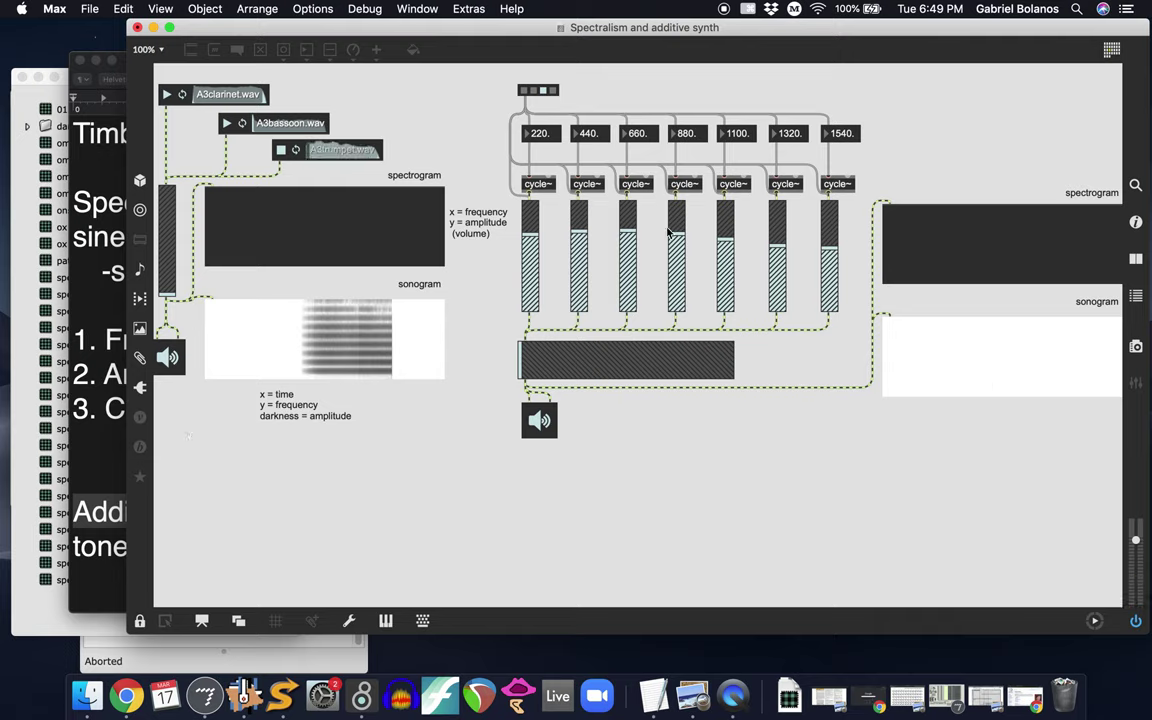
left_click_drag(543, 370, 700, 367)
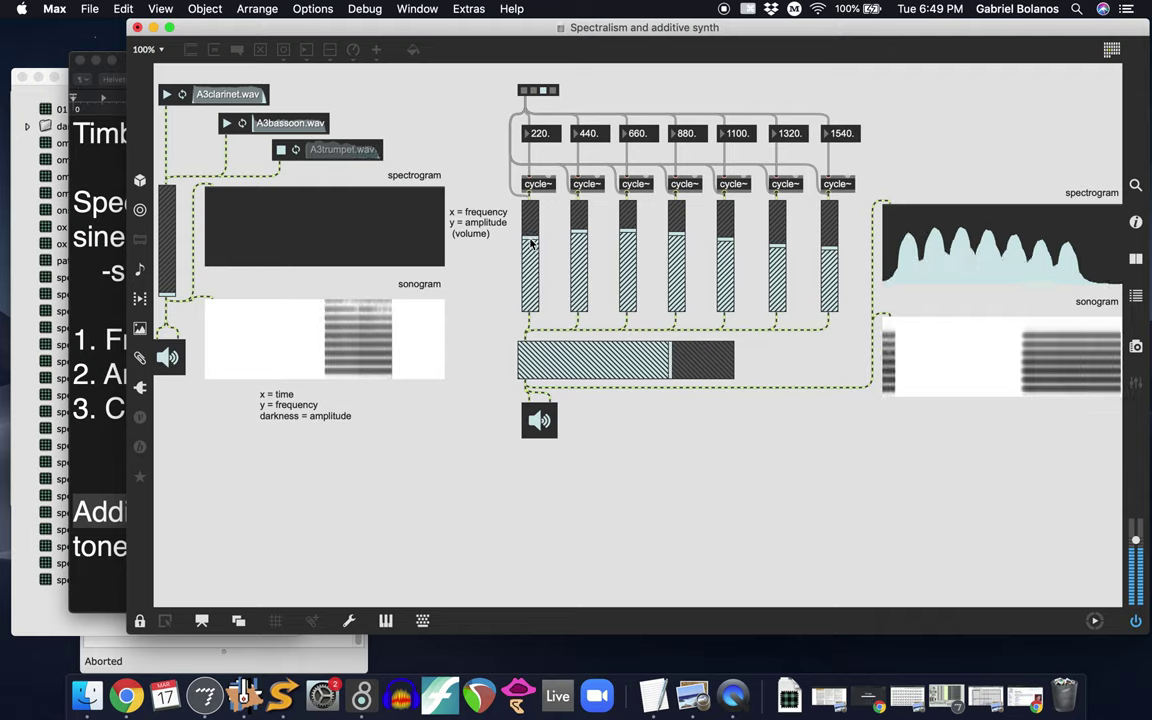
left_click(580, 241)
left_click_drag(580, 241, 580, 231)
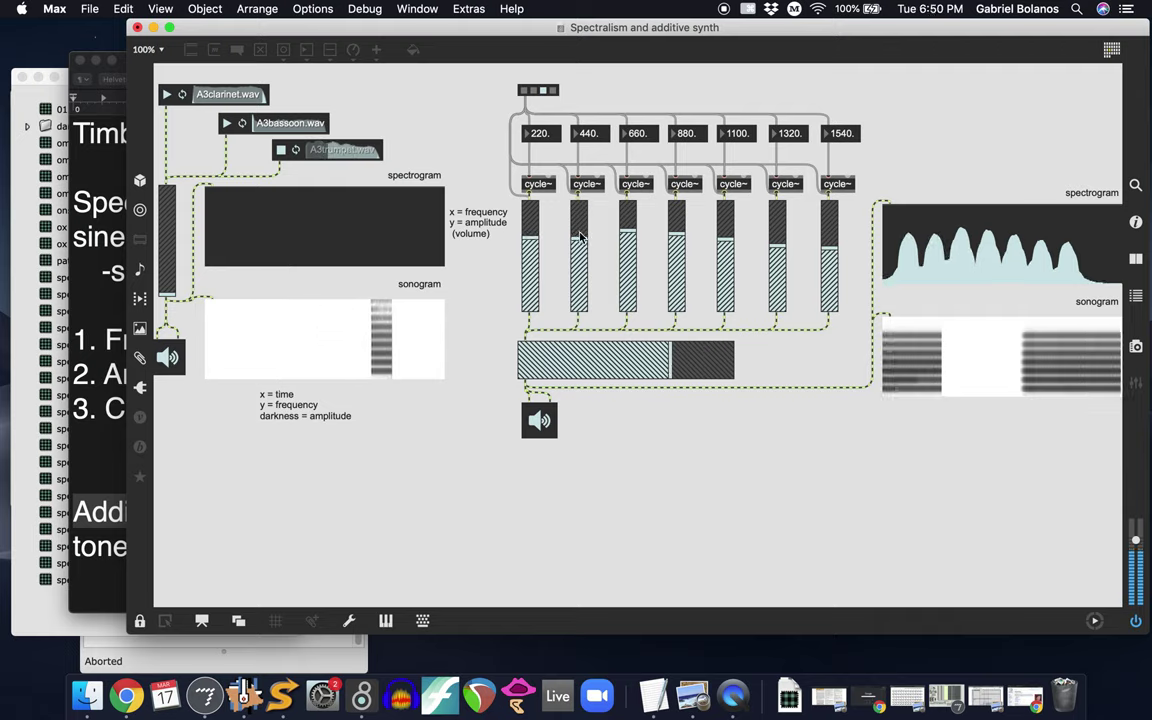
Silence the synth, turn audio processing off, and place the cursor below the TextEdit list.
left_click_drag(617, 358, 494, 432)
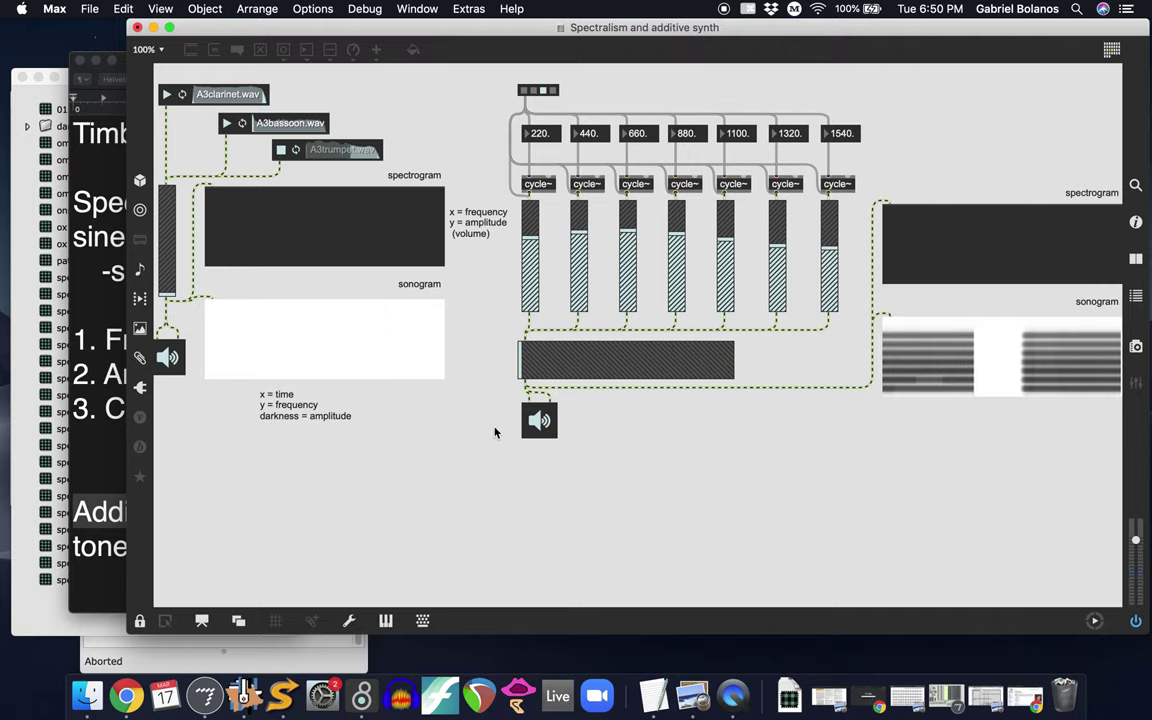
left_click(541, 422)
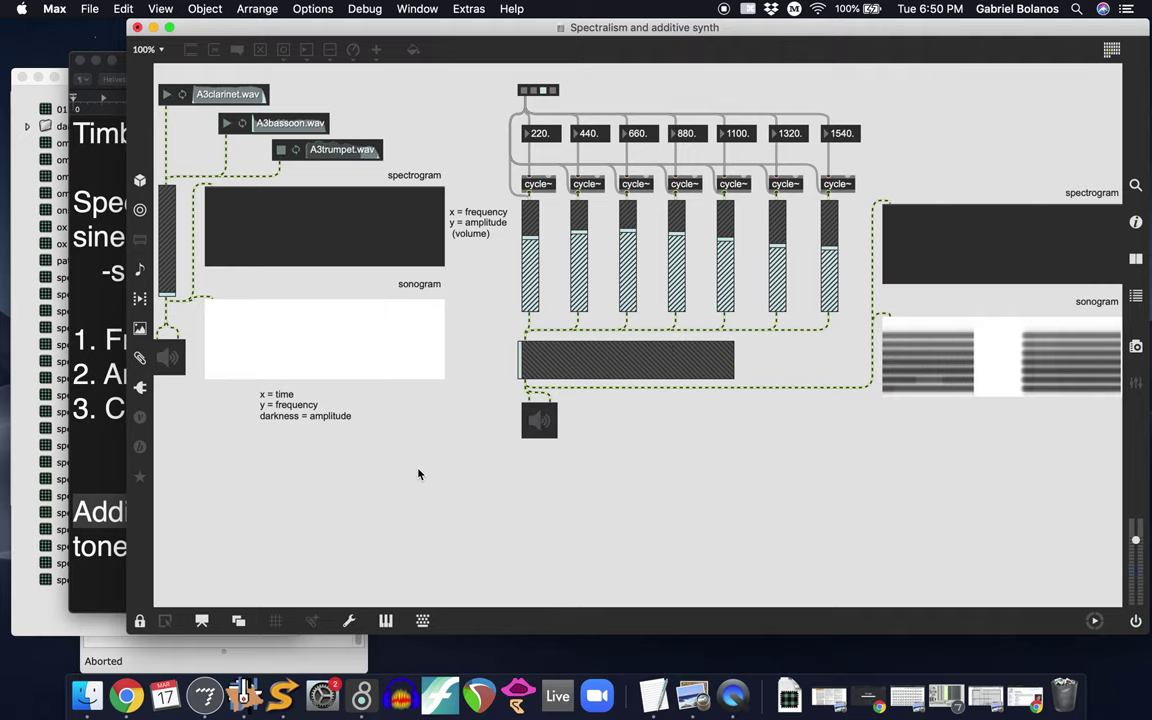
left_click(116, 463)
left_click(155, 434)
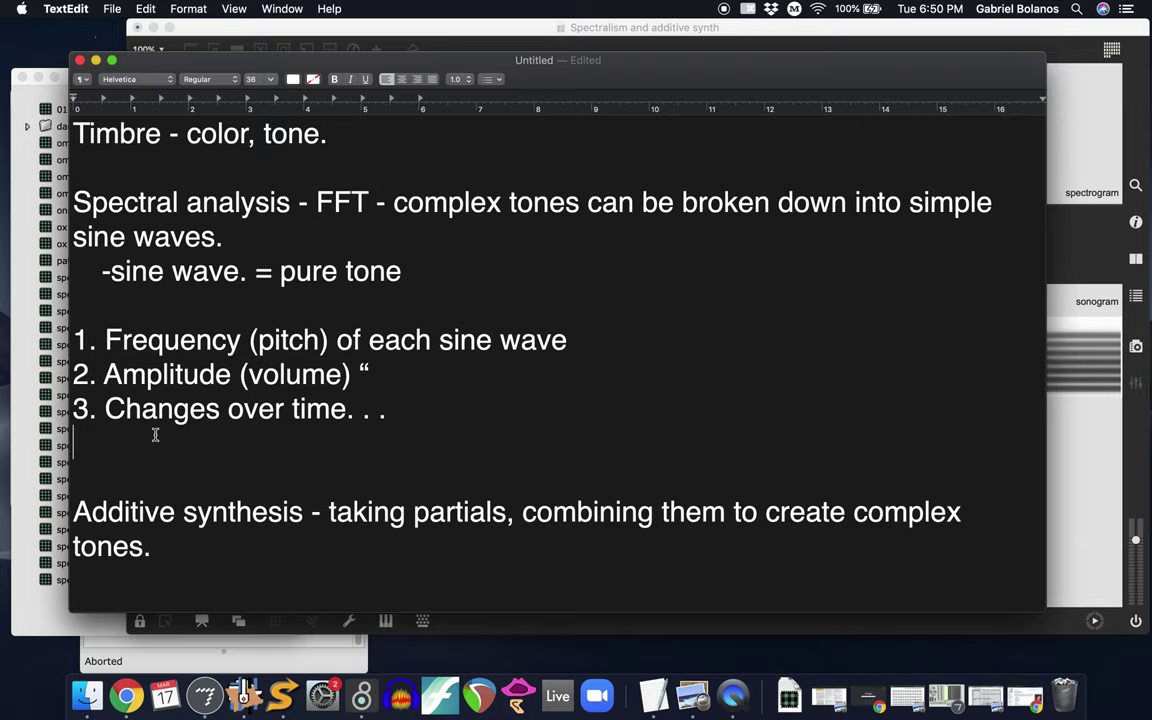